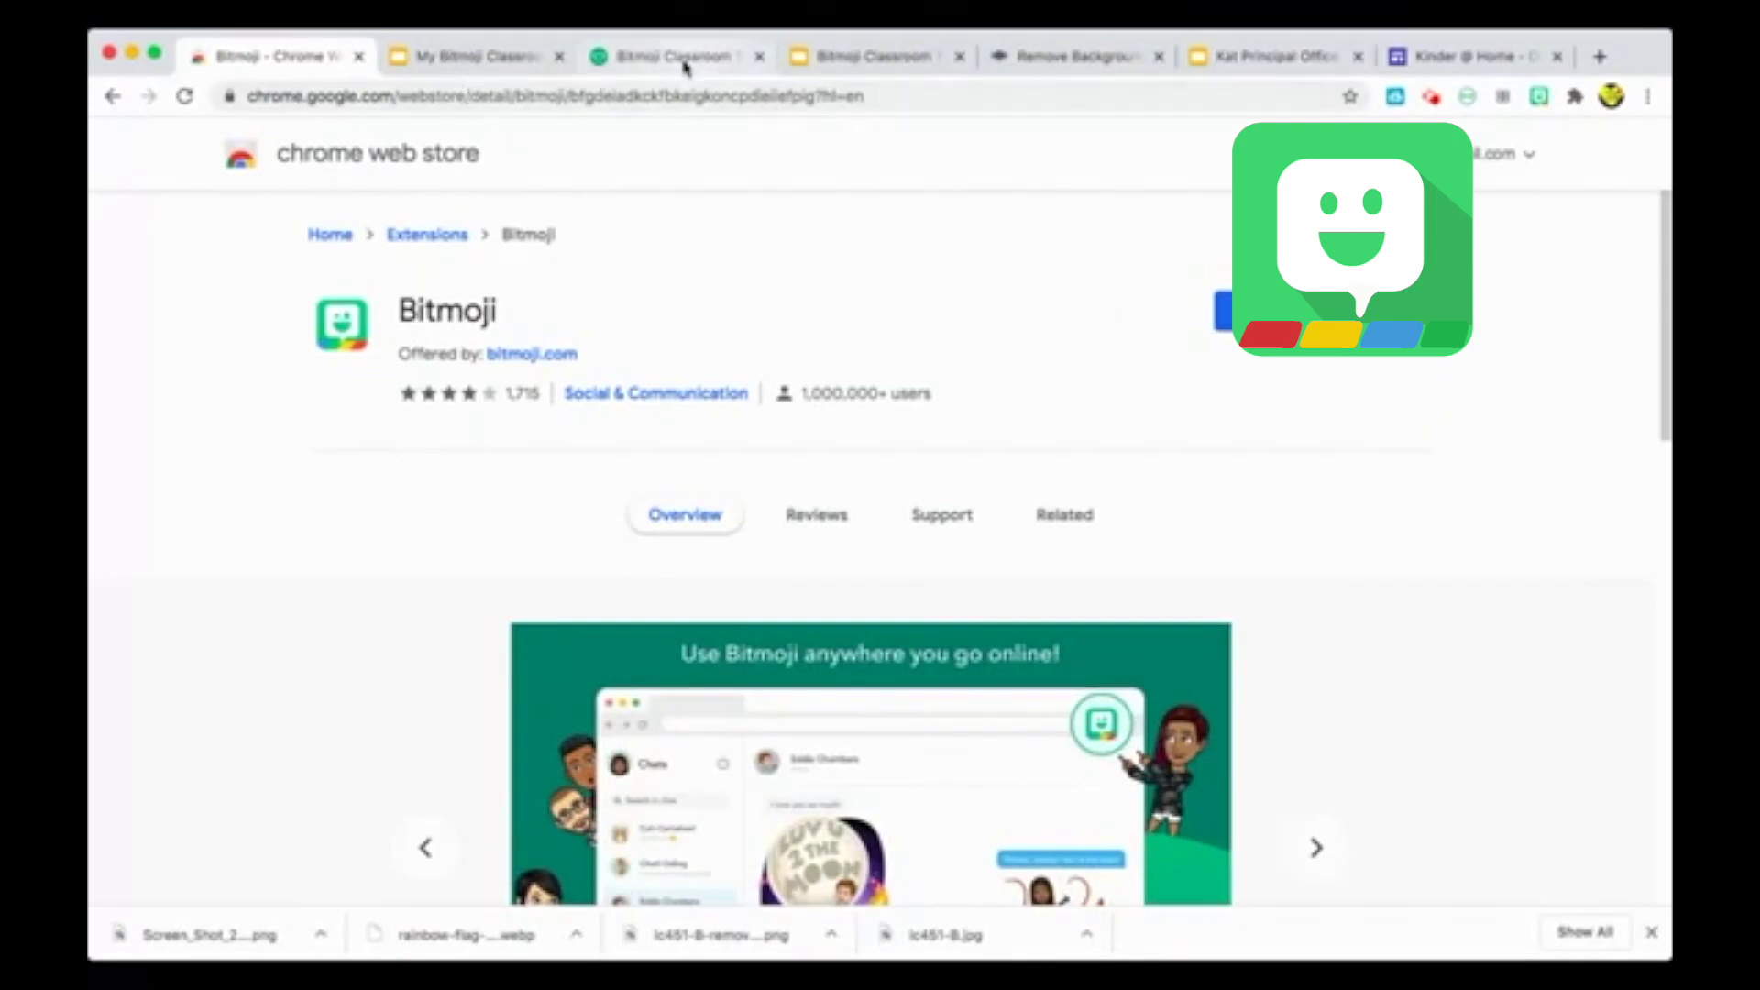
- Leave the Bitmoji extension listing and return to the My Bitmoji Classroom presentation
{"action": "left_click", "coordinate": [491, 56]}
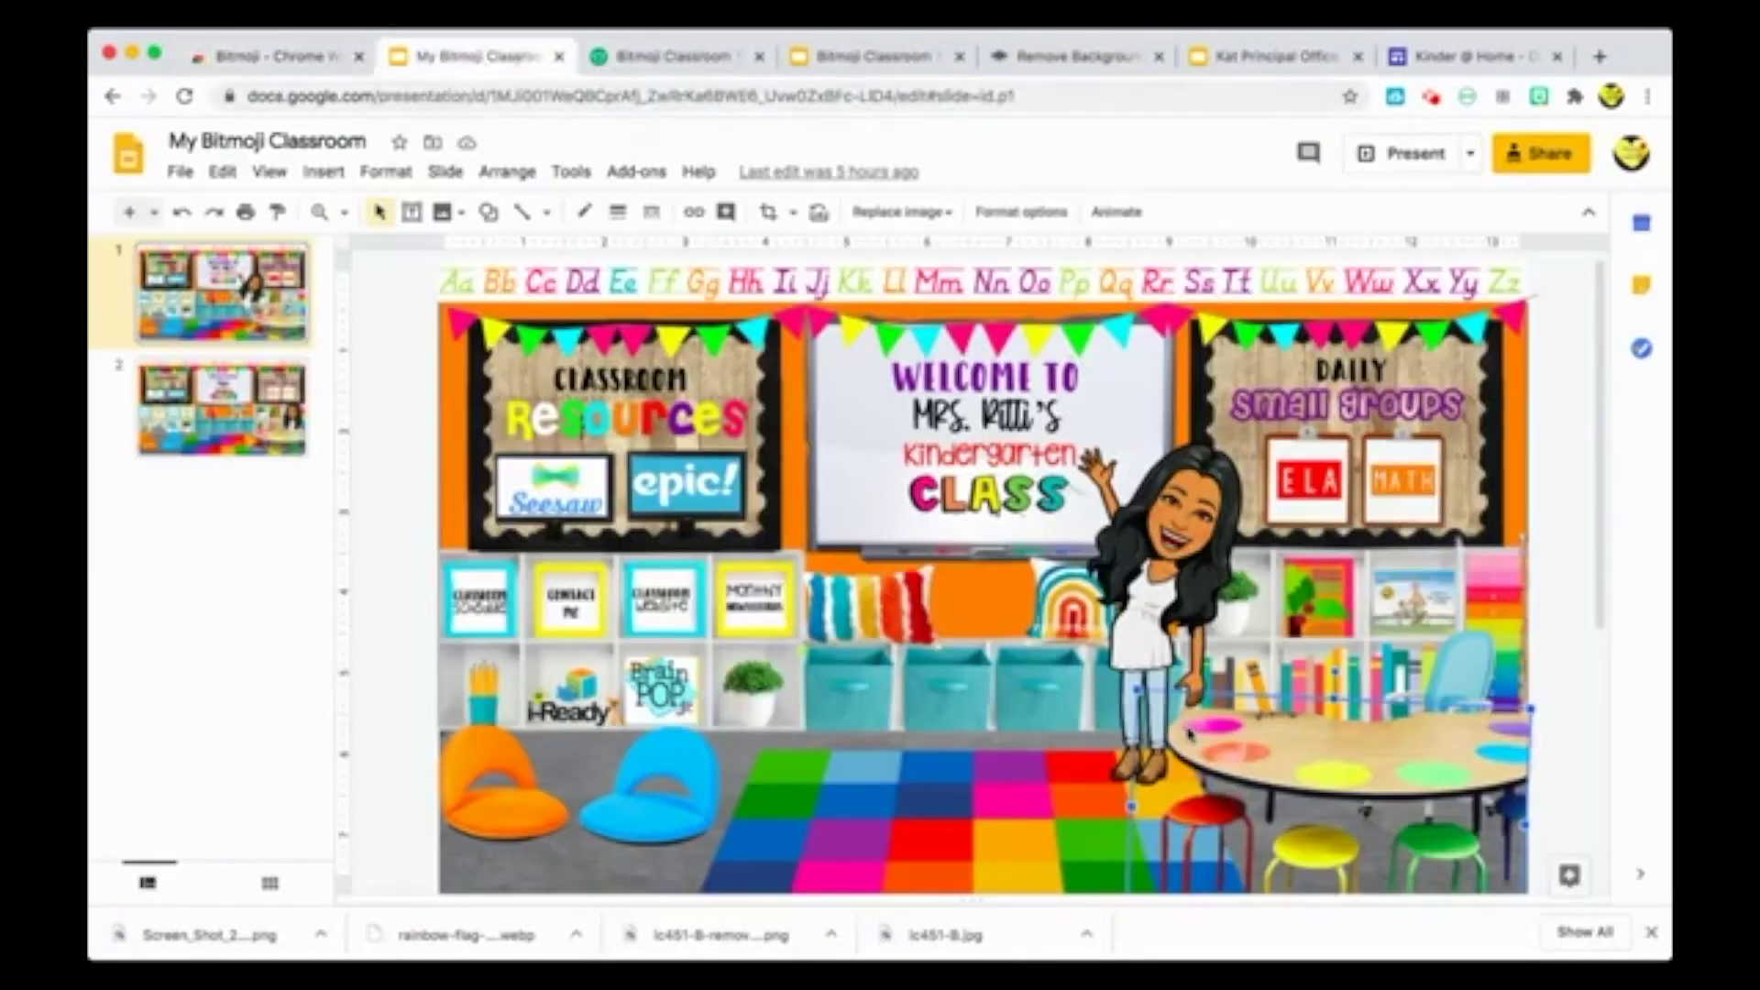
- Deselect the table image and go to the Teachers Pay Teachers Bitmoji Classroom Templates page
{"action": "left_click", "coordinate": [1579, 578]}
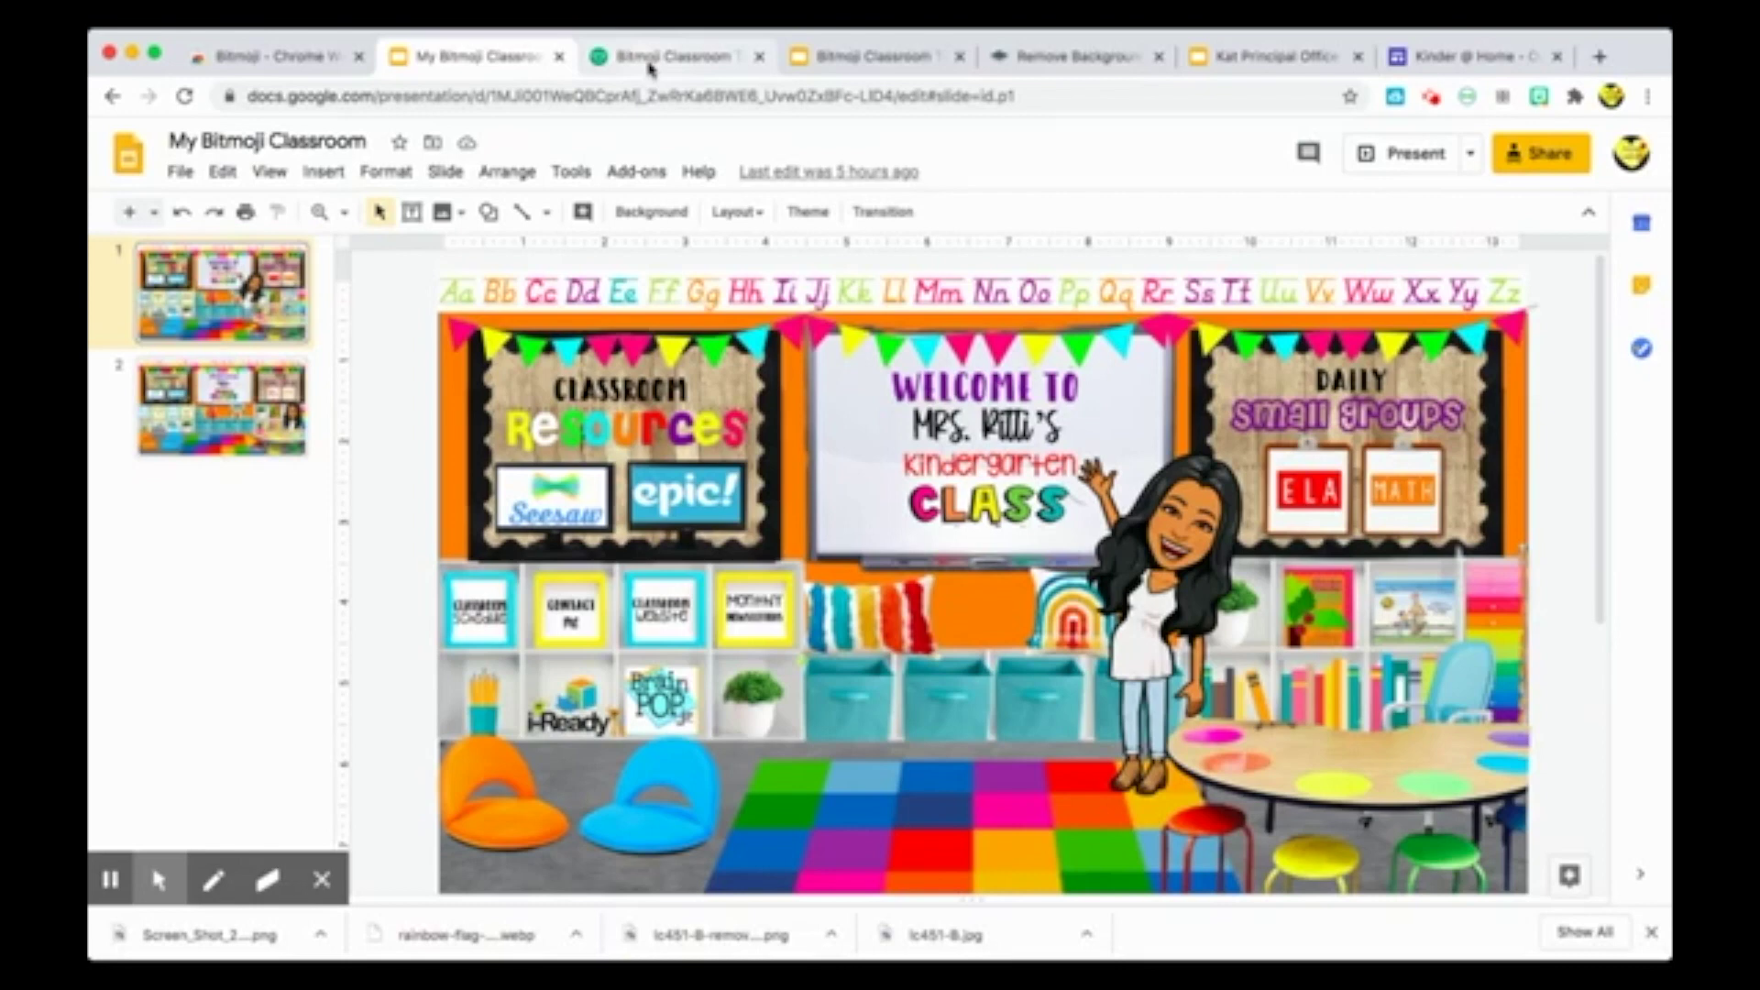
{"action": "left_click", "coordinate": [650, 57]}
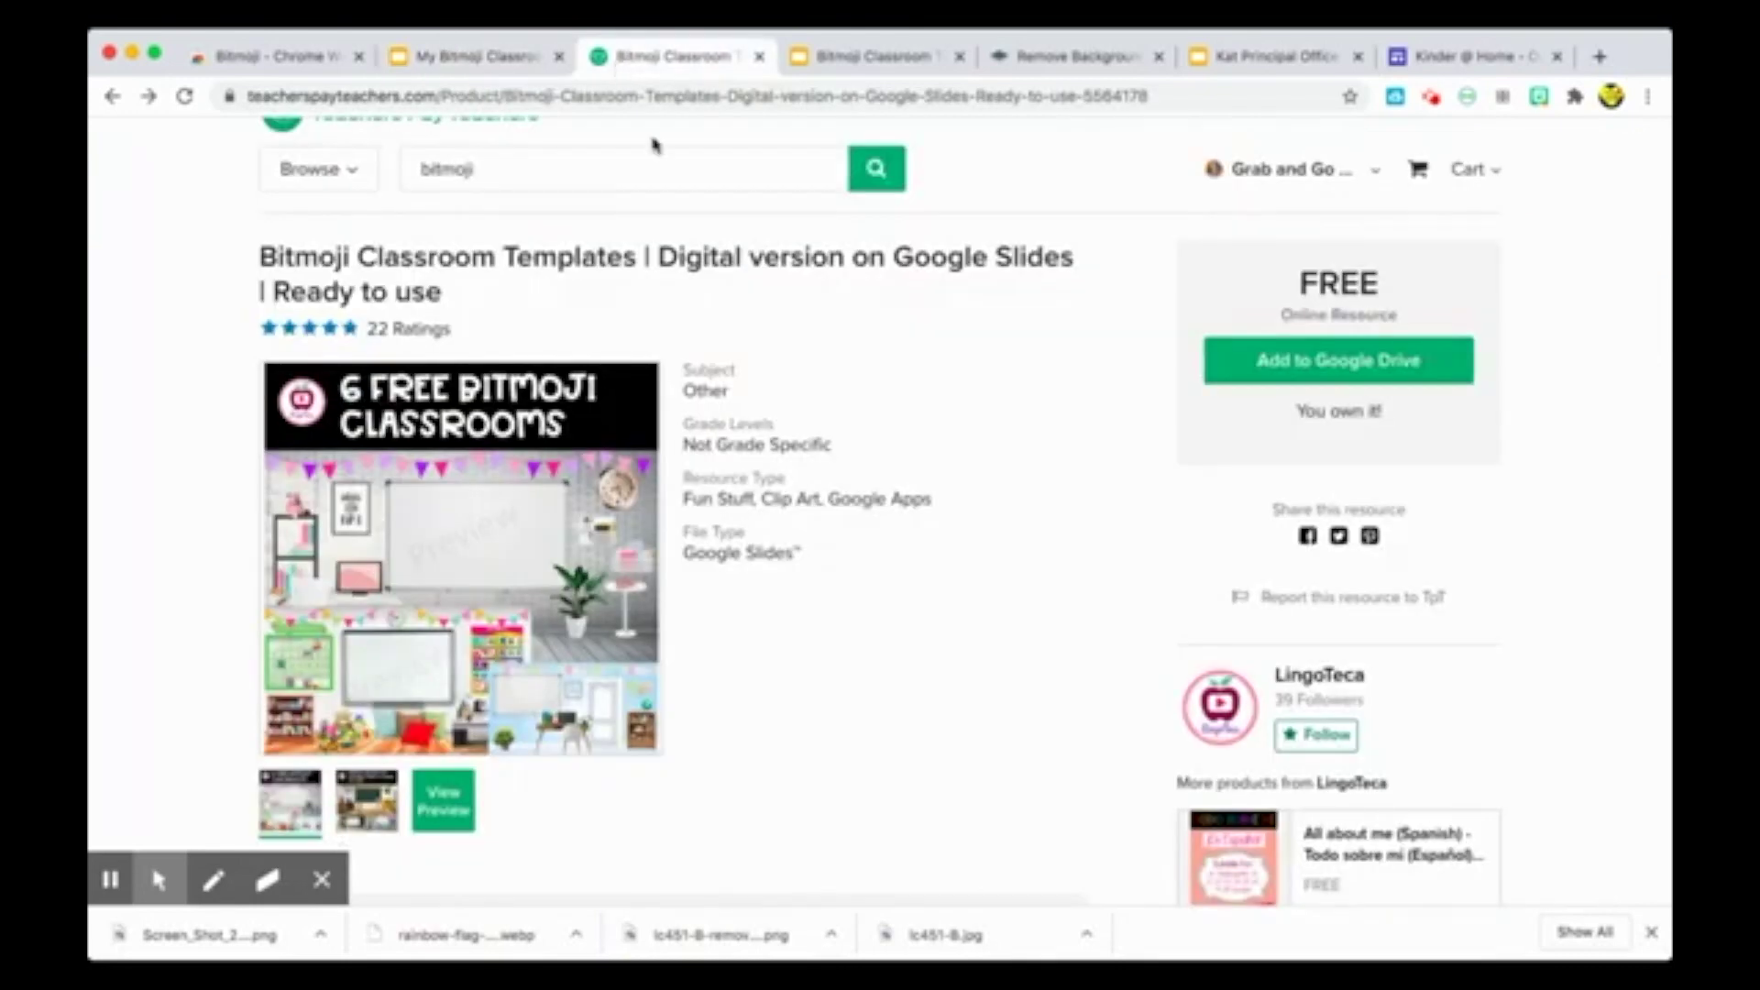
{"action": "scroll", "coordinate": [807, 397], "scroll_direction": "up", "scroll_amount": 1}
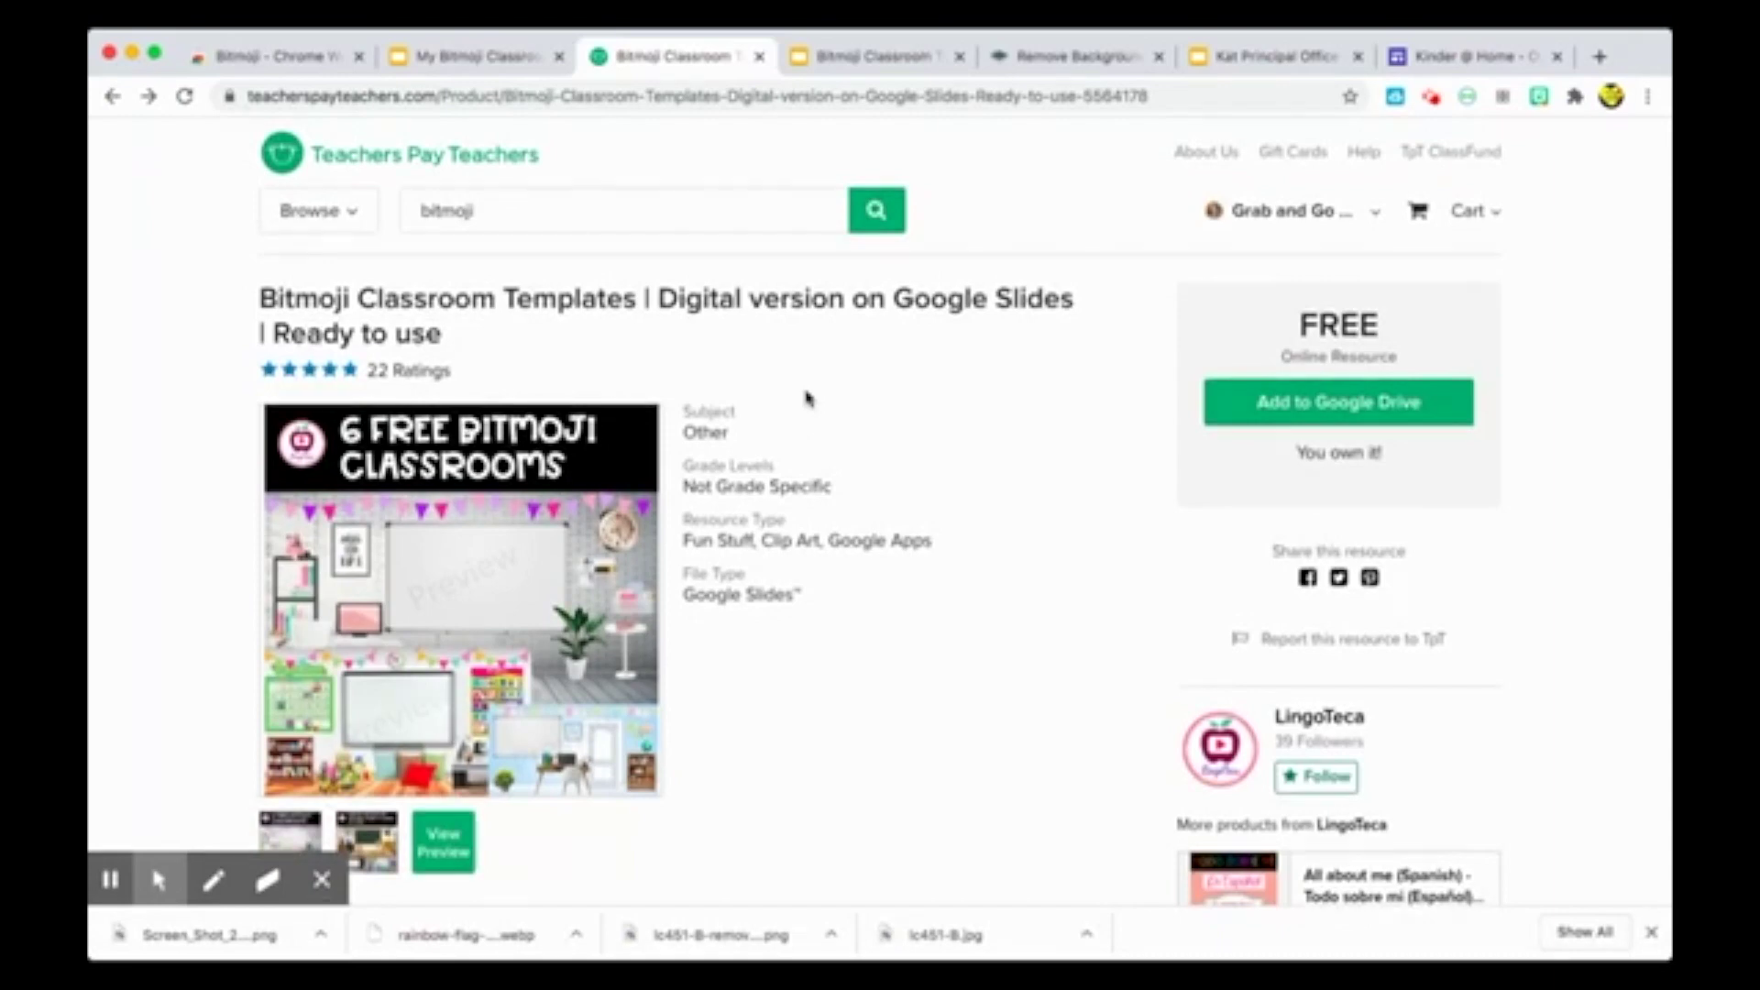
{"action": "left_click", "coordinate": [507, 203]}
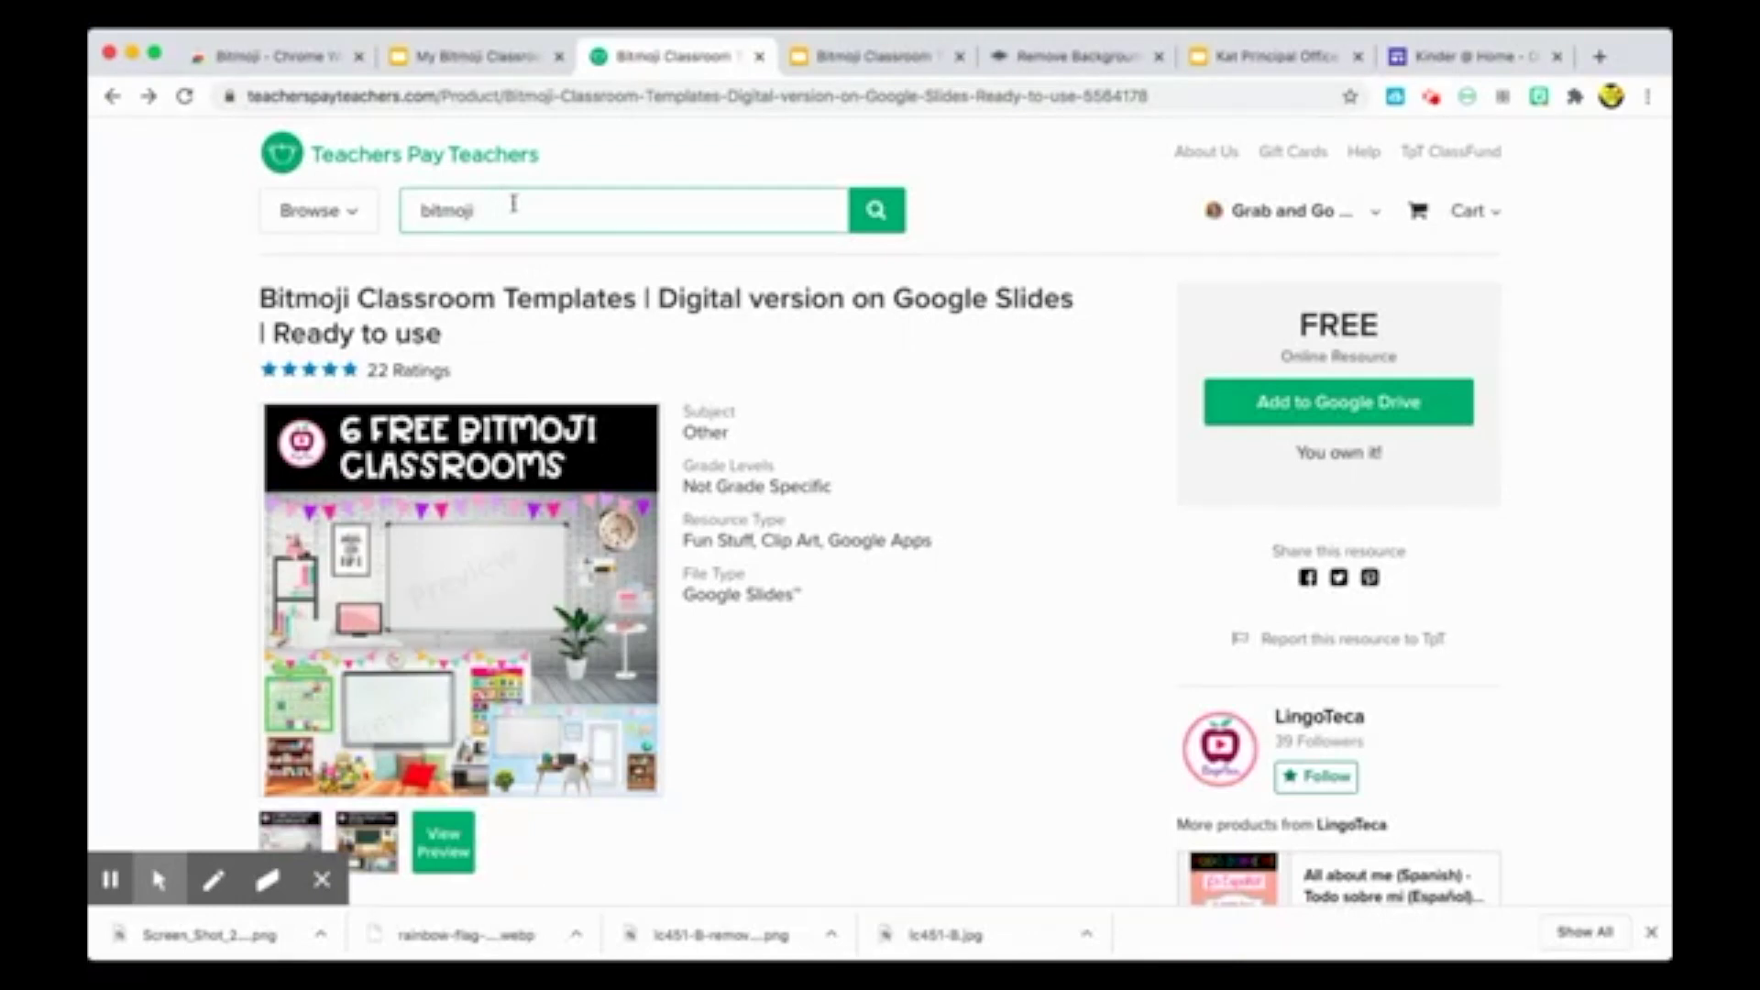
{"action": "left_click", "coordinate": [633, 266]}
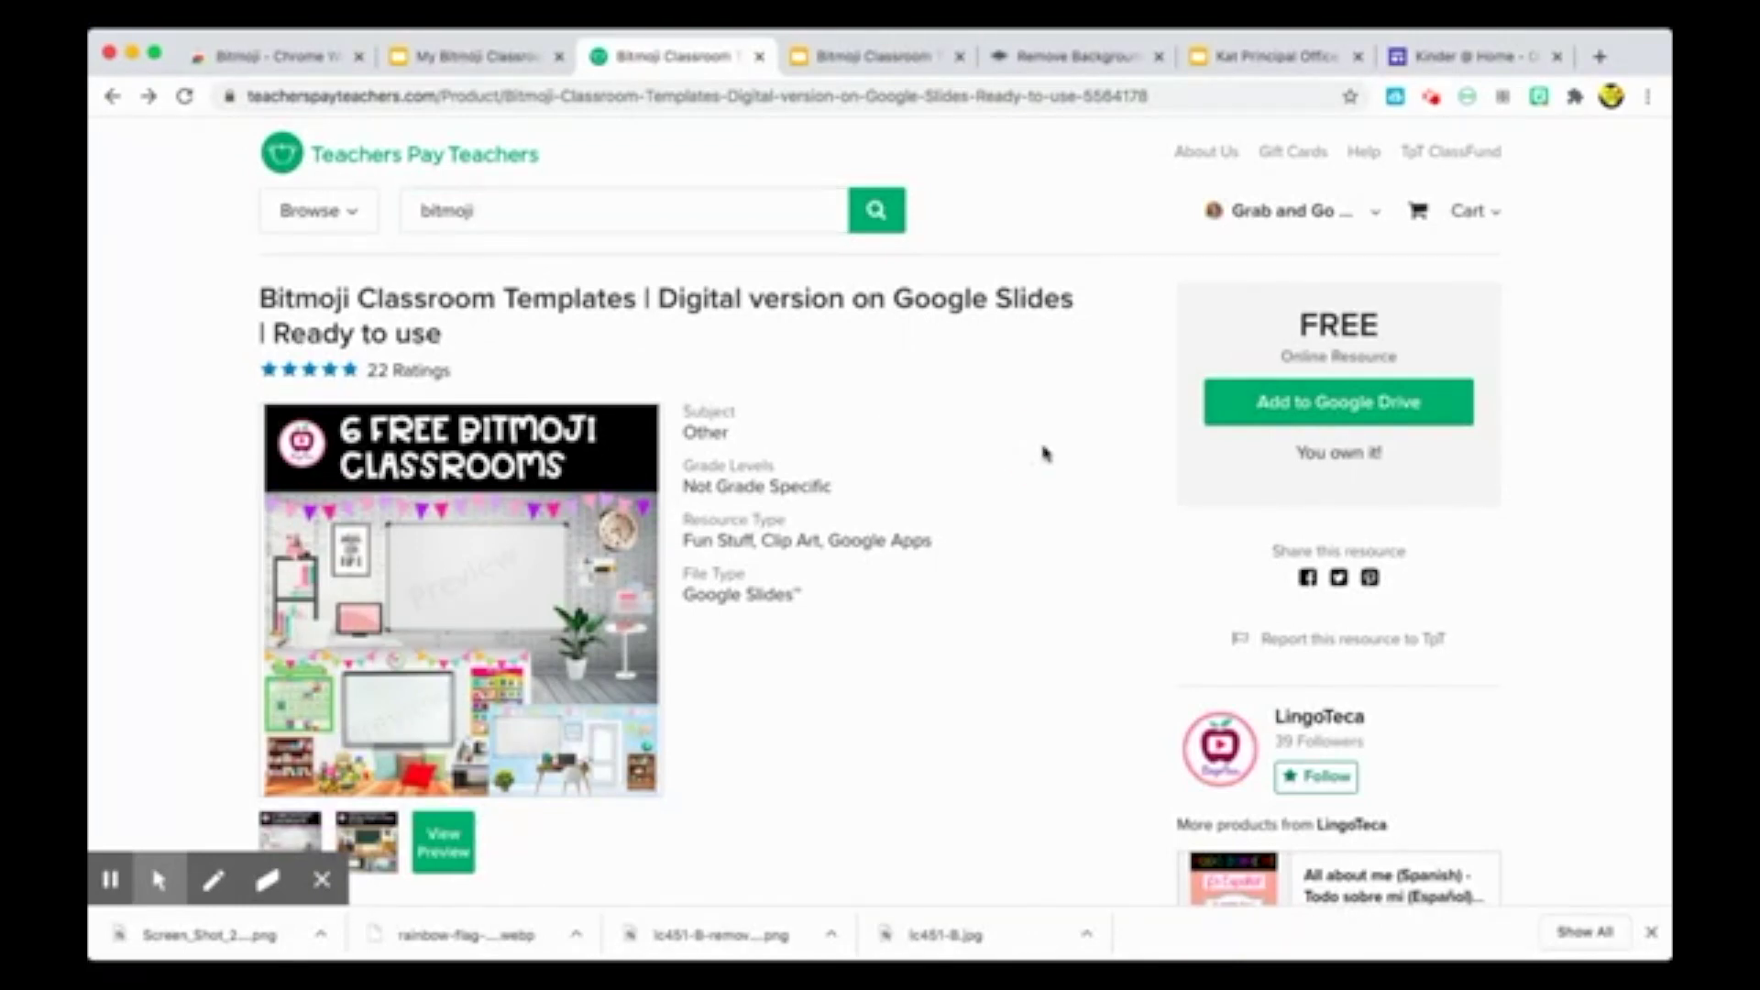
{"action": "scroll", "coordinate": [1045, 453], "scroll_direction": "down", "scroll_amount": 2}
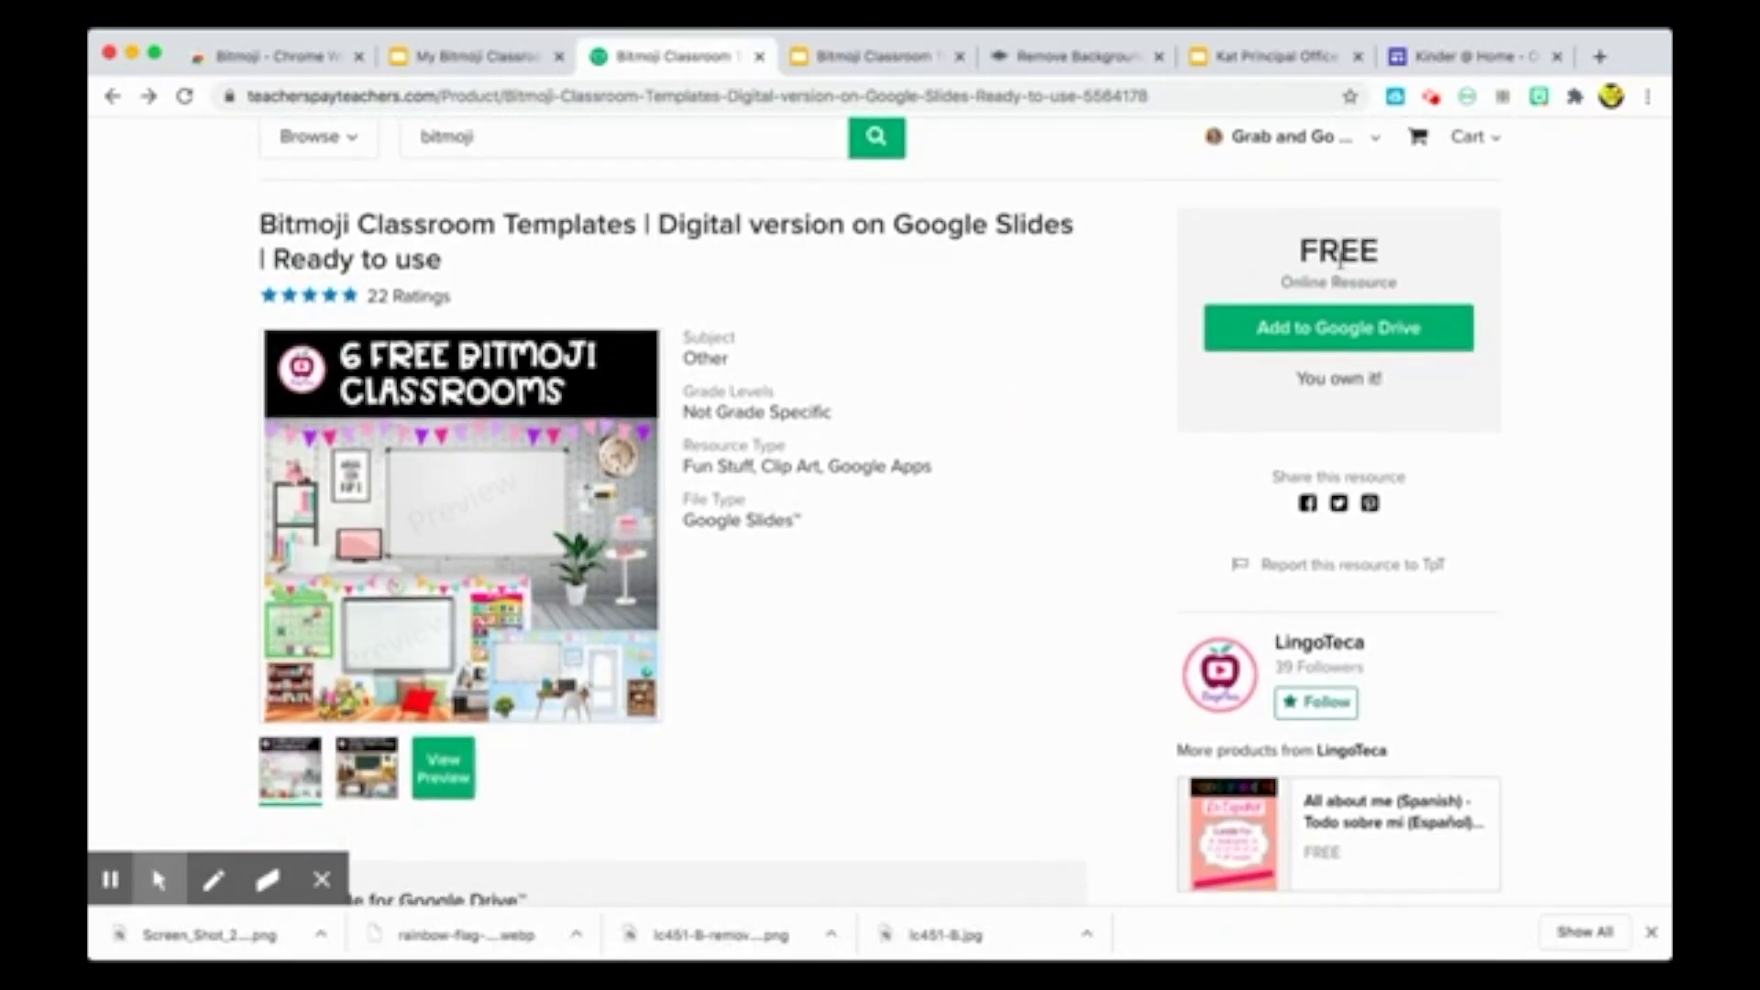
{"action": "left_click_drag", "start_coordinate": [1301, 250], "coordinate": [1372, 246]}
{"action": "left_click", "coordinate": [1142, 294]}
{"action": "scroll", "coordinate": [1012, 327], "scroll_direction": "up", "scroll_amount": 1}
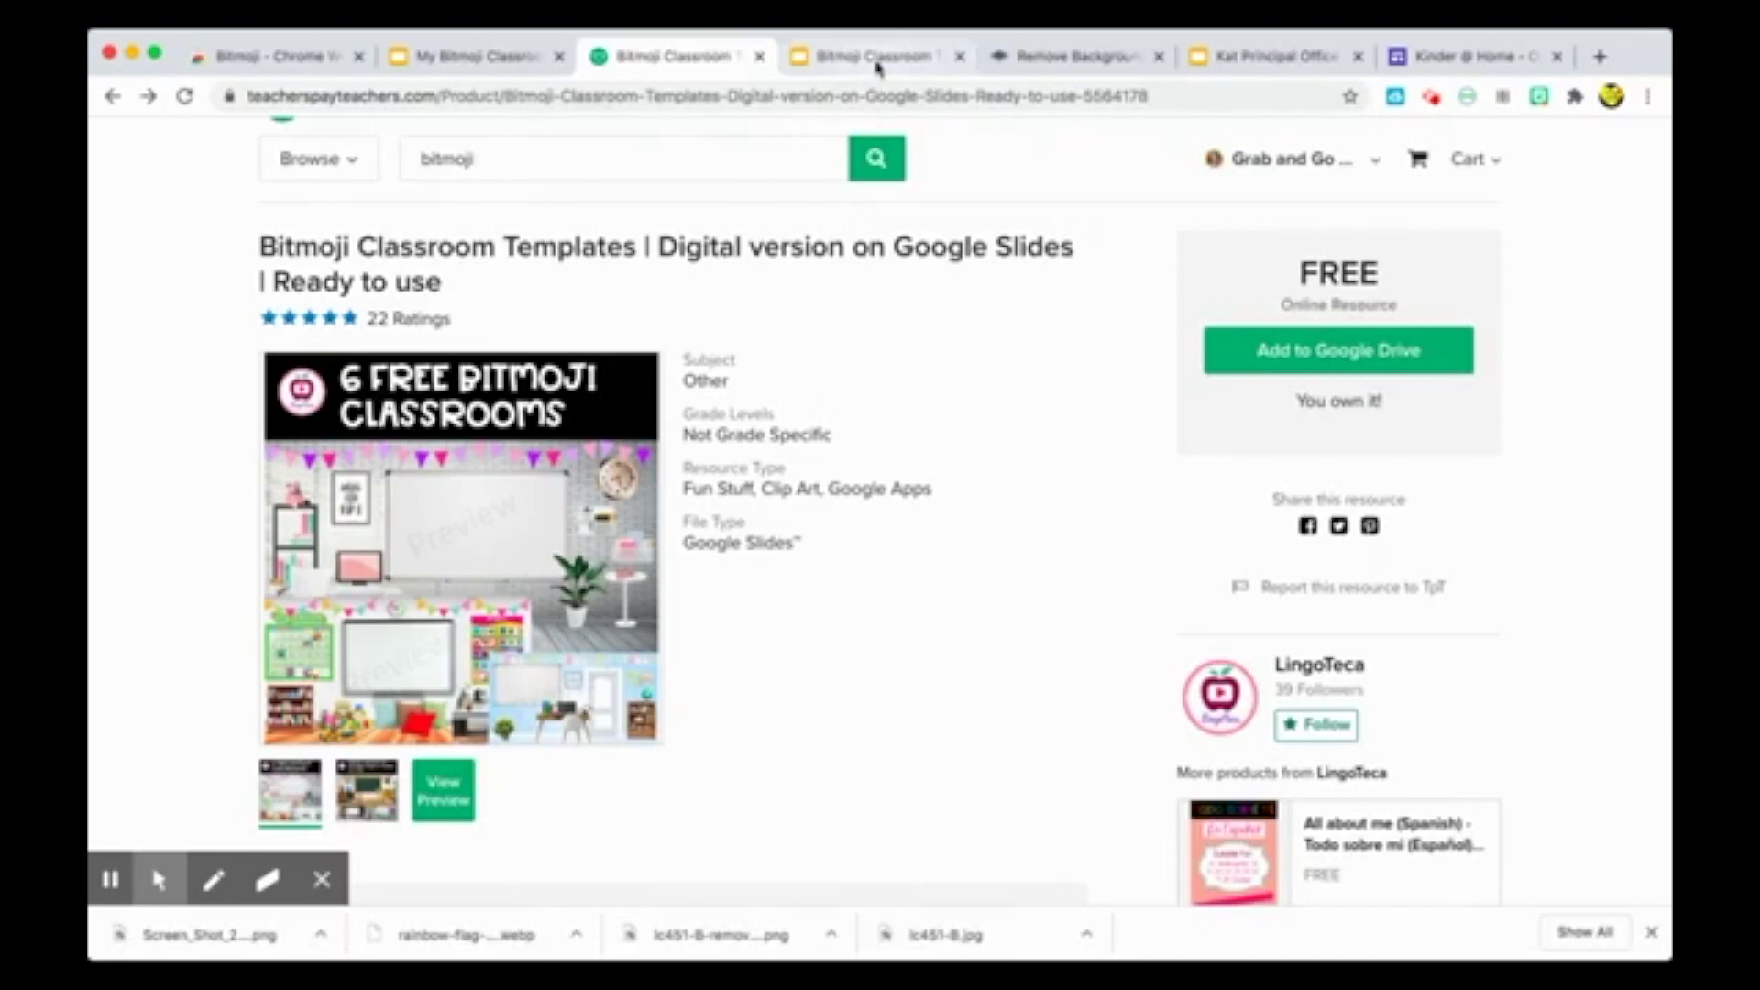
{"action": "left_click", "coordinate": [883, 59]}
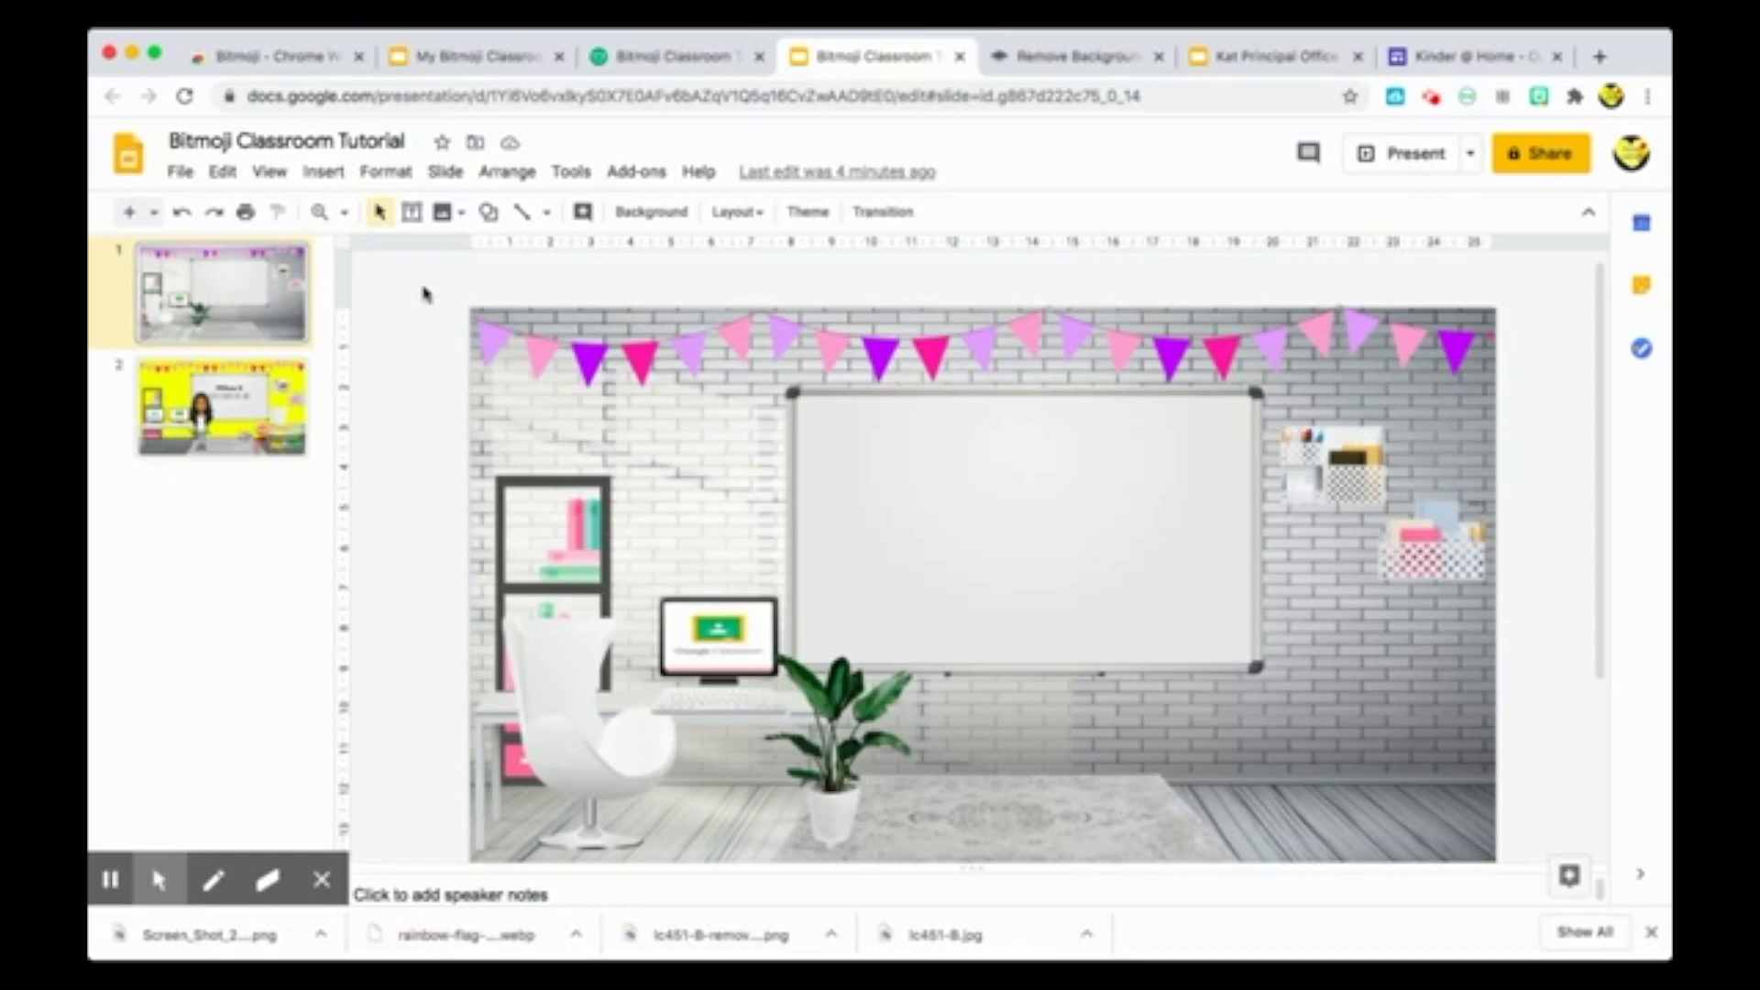
- Draw a rectangle shape across the wall, bunting and whiteboard area of the first slide
{"action": "left_click", "coordinate": [324, 173]}
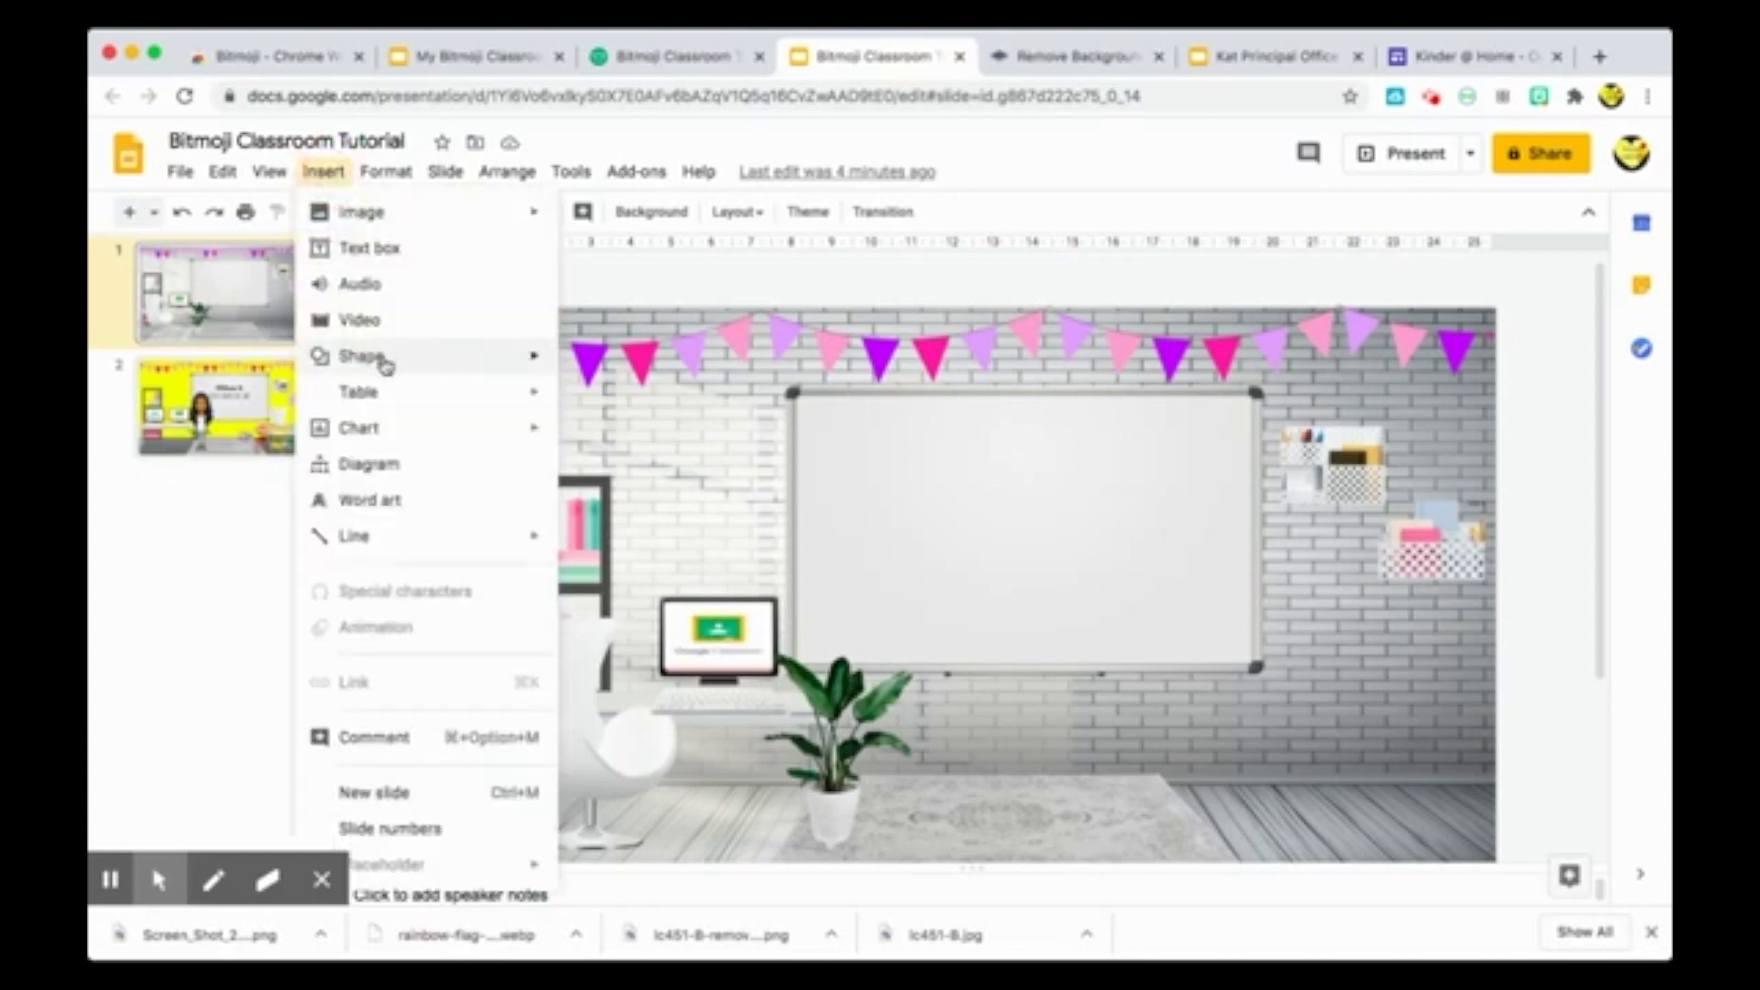
{"action": "mouse_move", "coordinate": [471, 360]}
{"action": "mouse_move", "coordinate": [647, 372]}
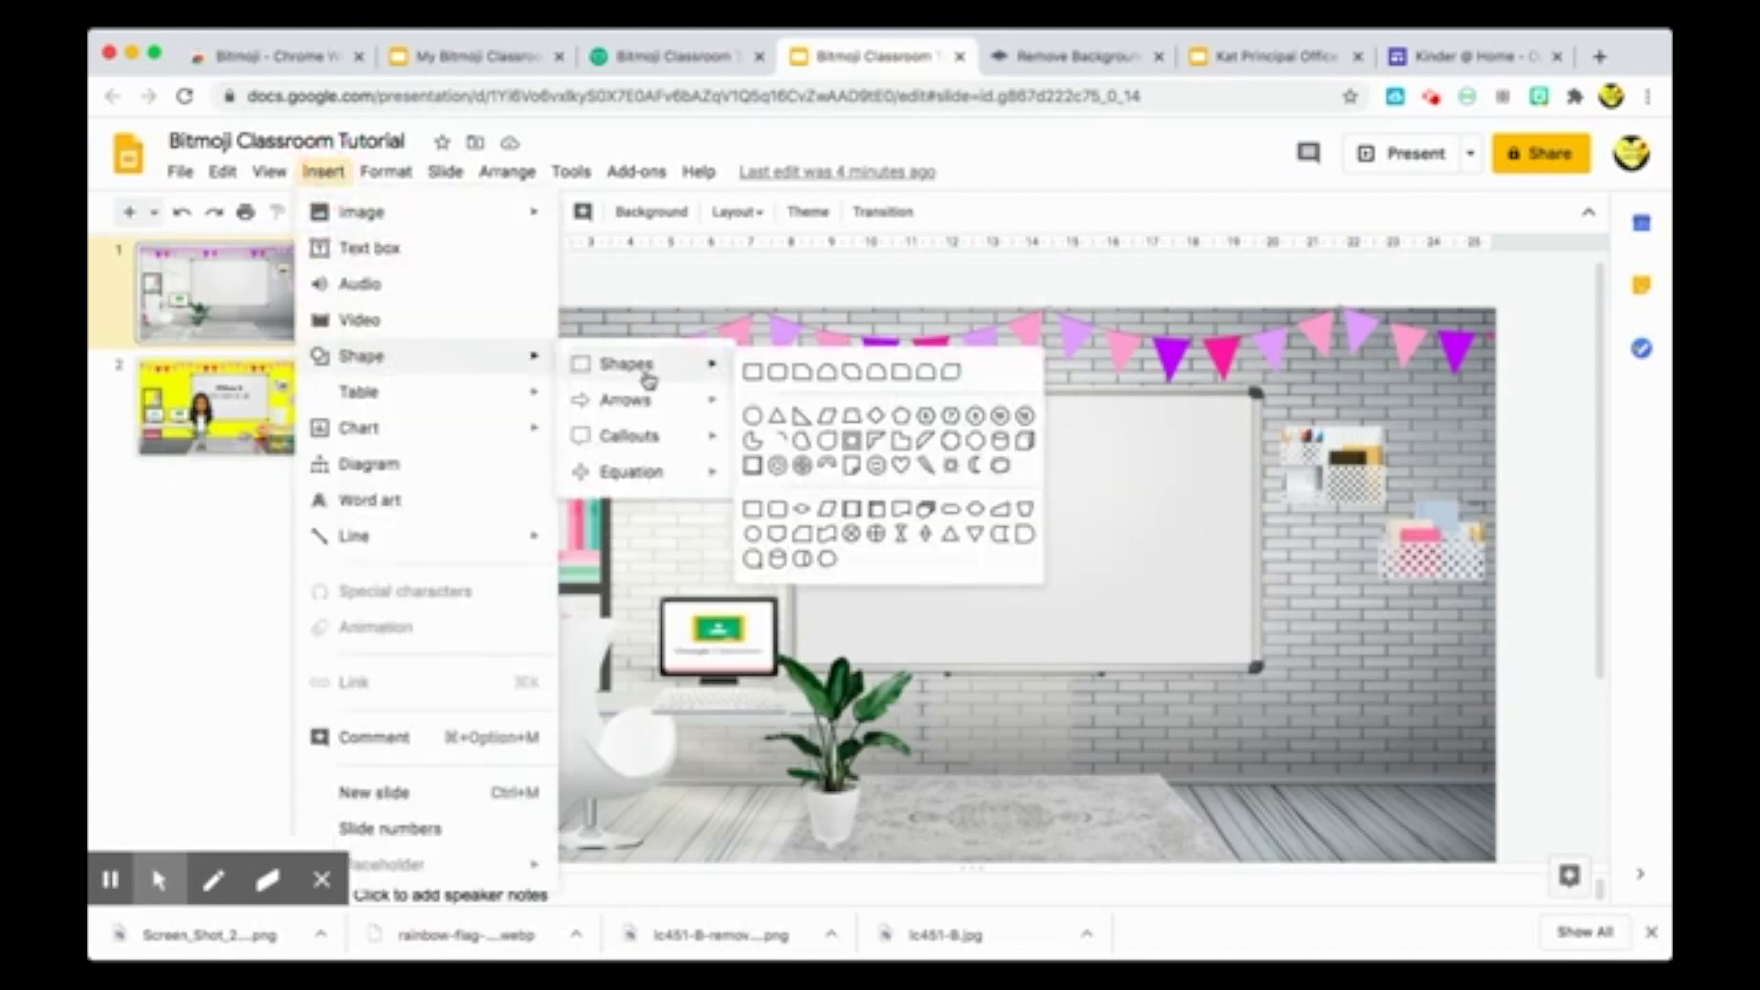
{"action": "left_click", "coordinate": [754, 377]}
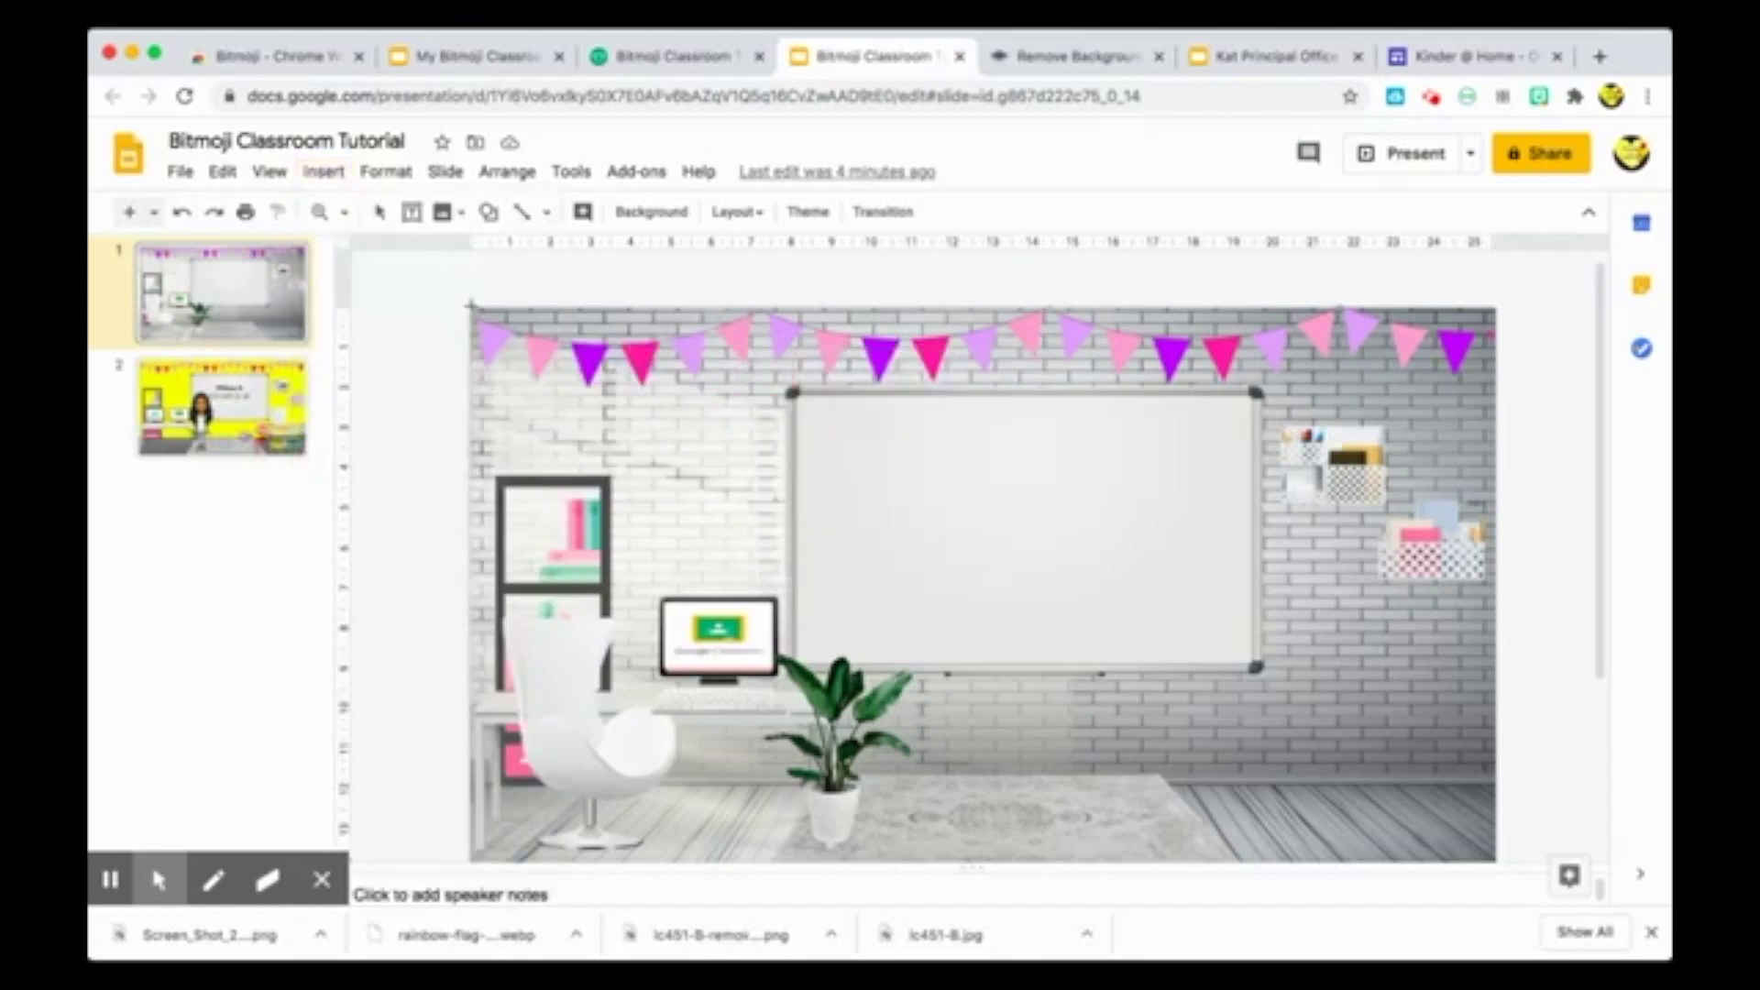
{"action": "mouse_move", "coordinate": [471, 305]}
{"action": "left_mouse_down"}
{"action": "mouse_move", "coordinate": [868, 452]}
{"action": "mouse_move", "coordinate": [1360, 676]}
{"action": "mouse_move", "coordinate": [1497, 774]}
{"action": "left_mouse_up"}
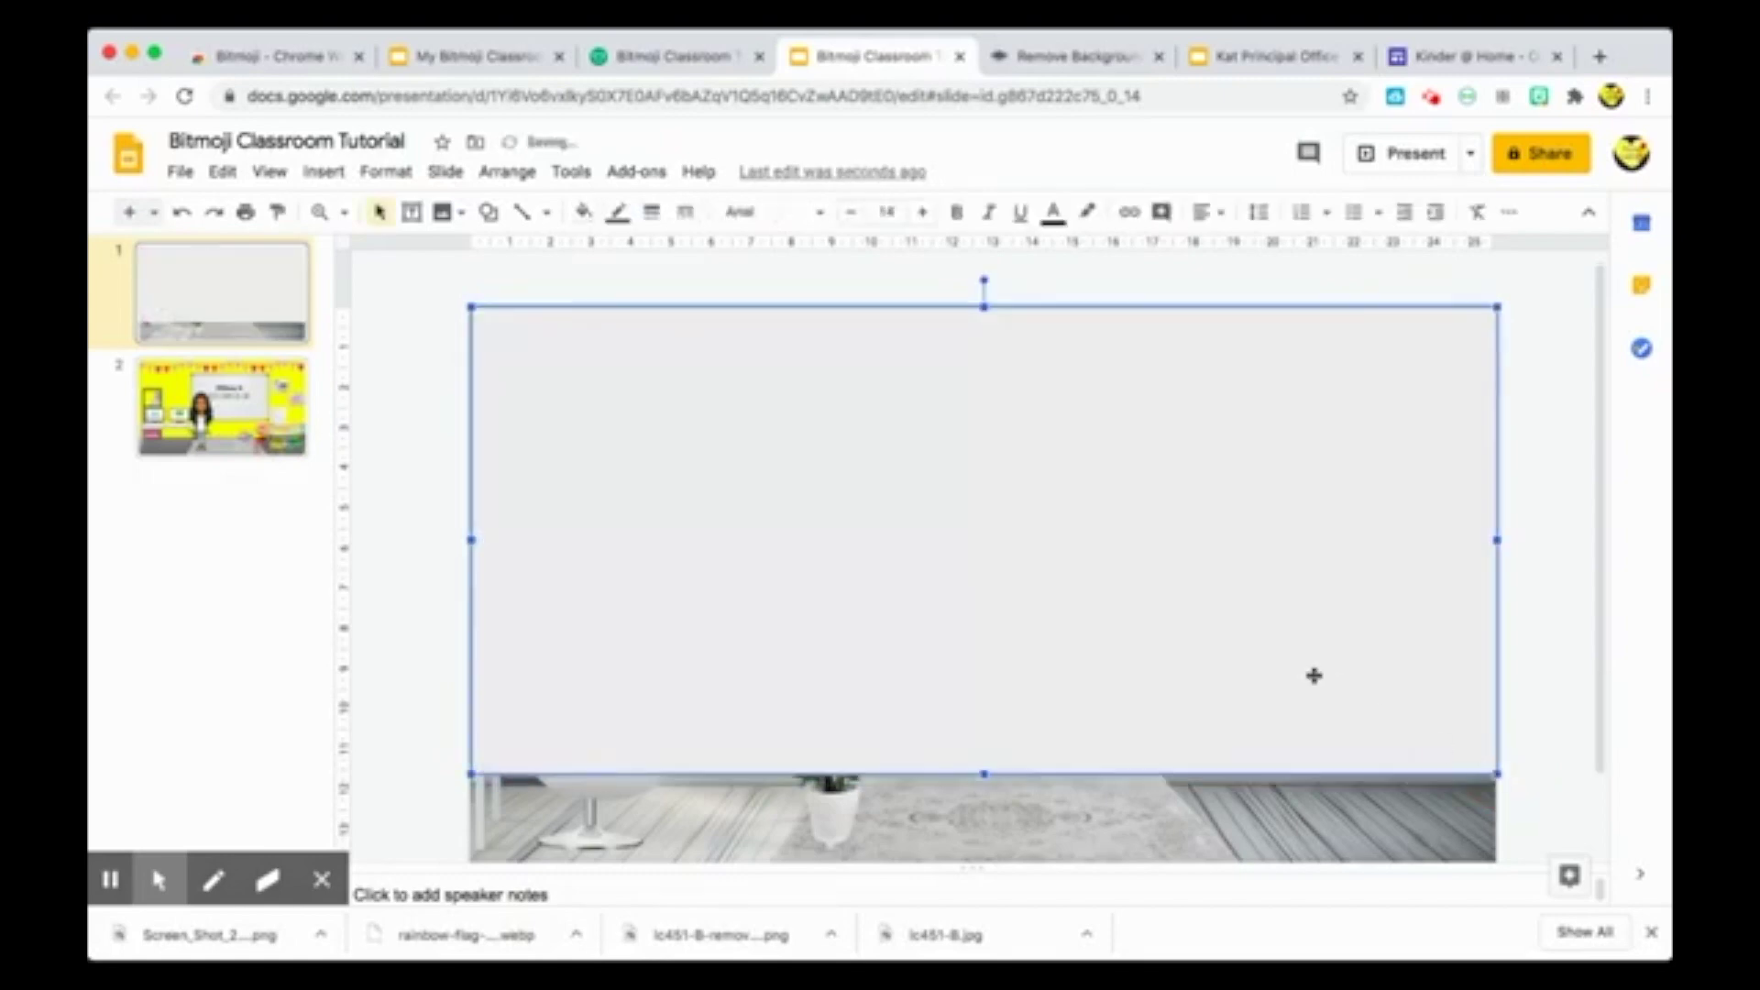
- Fill the wall rectangle with the bright yellow swatch
{"action": "left_click", "coordinate": [581, 215]}
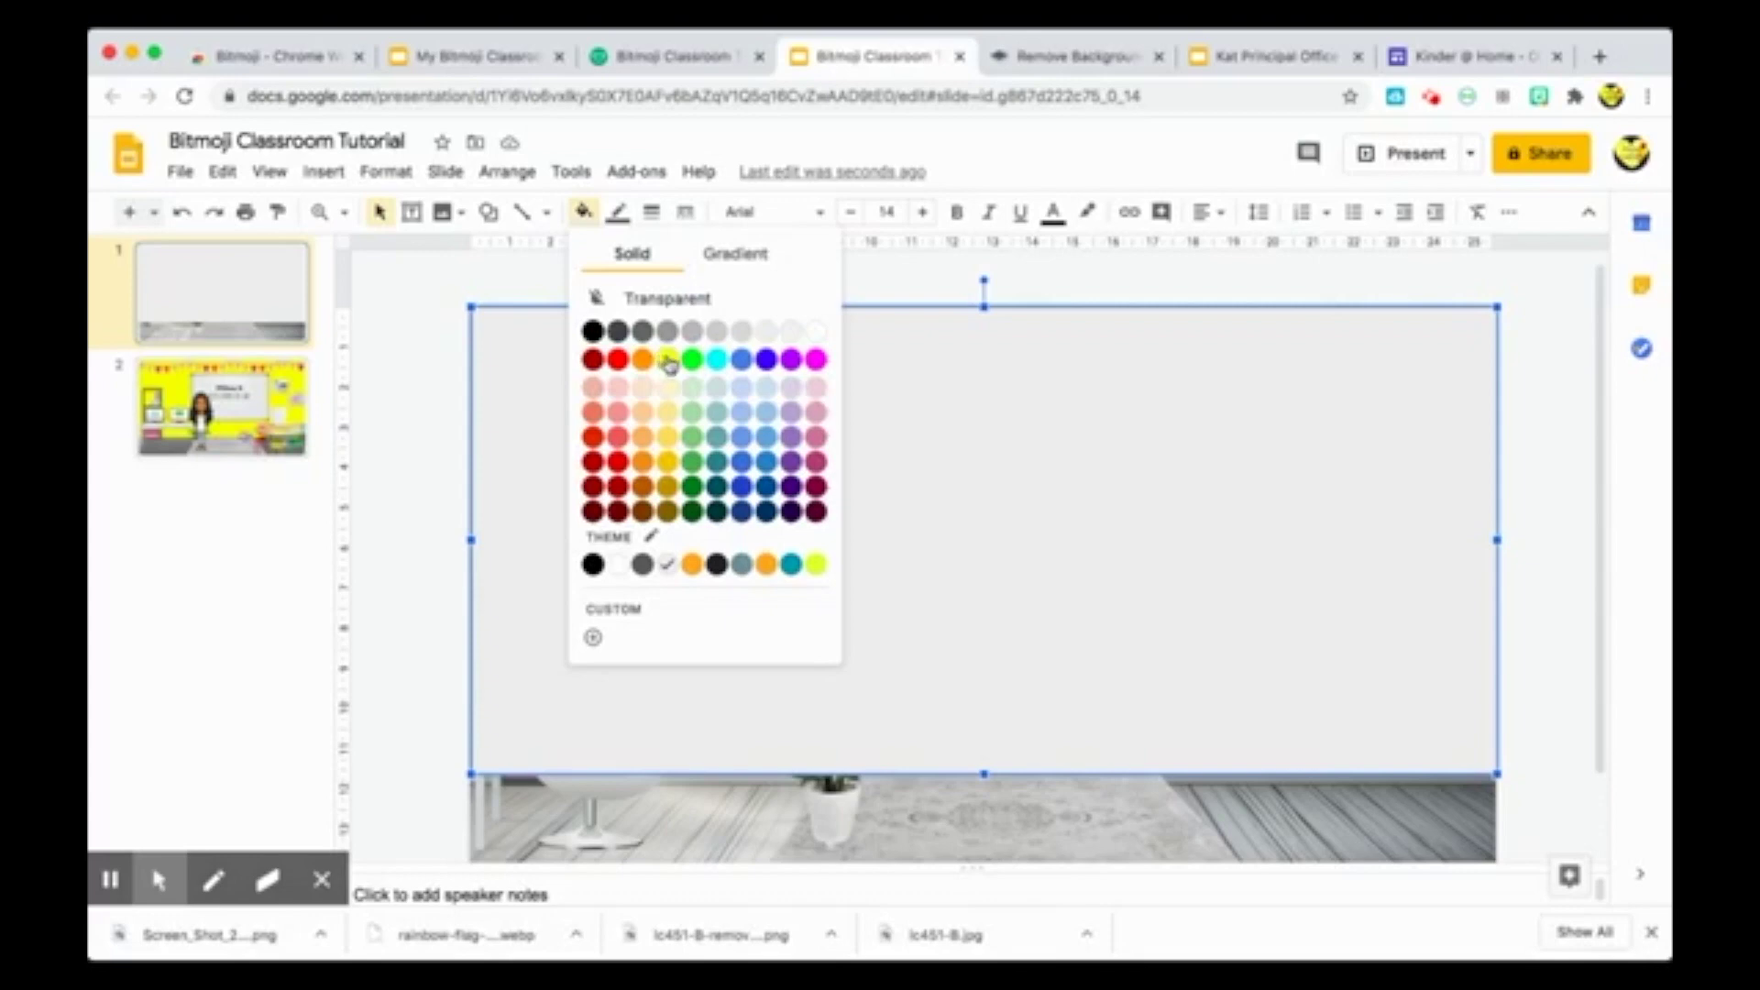
{"action": "left_click", "coordinate": [669, 361]}
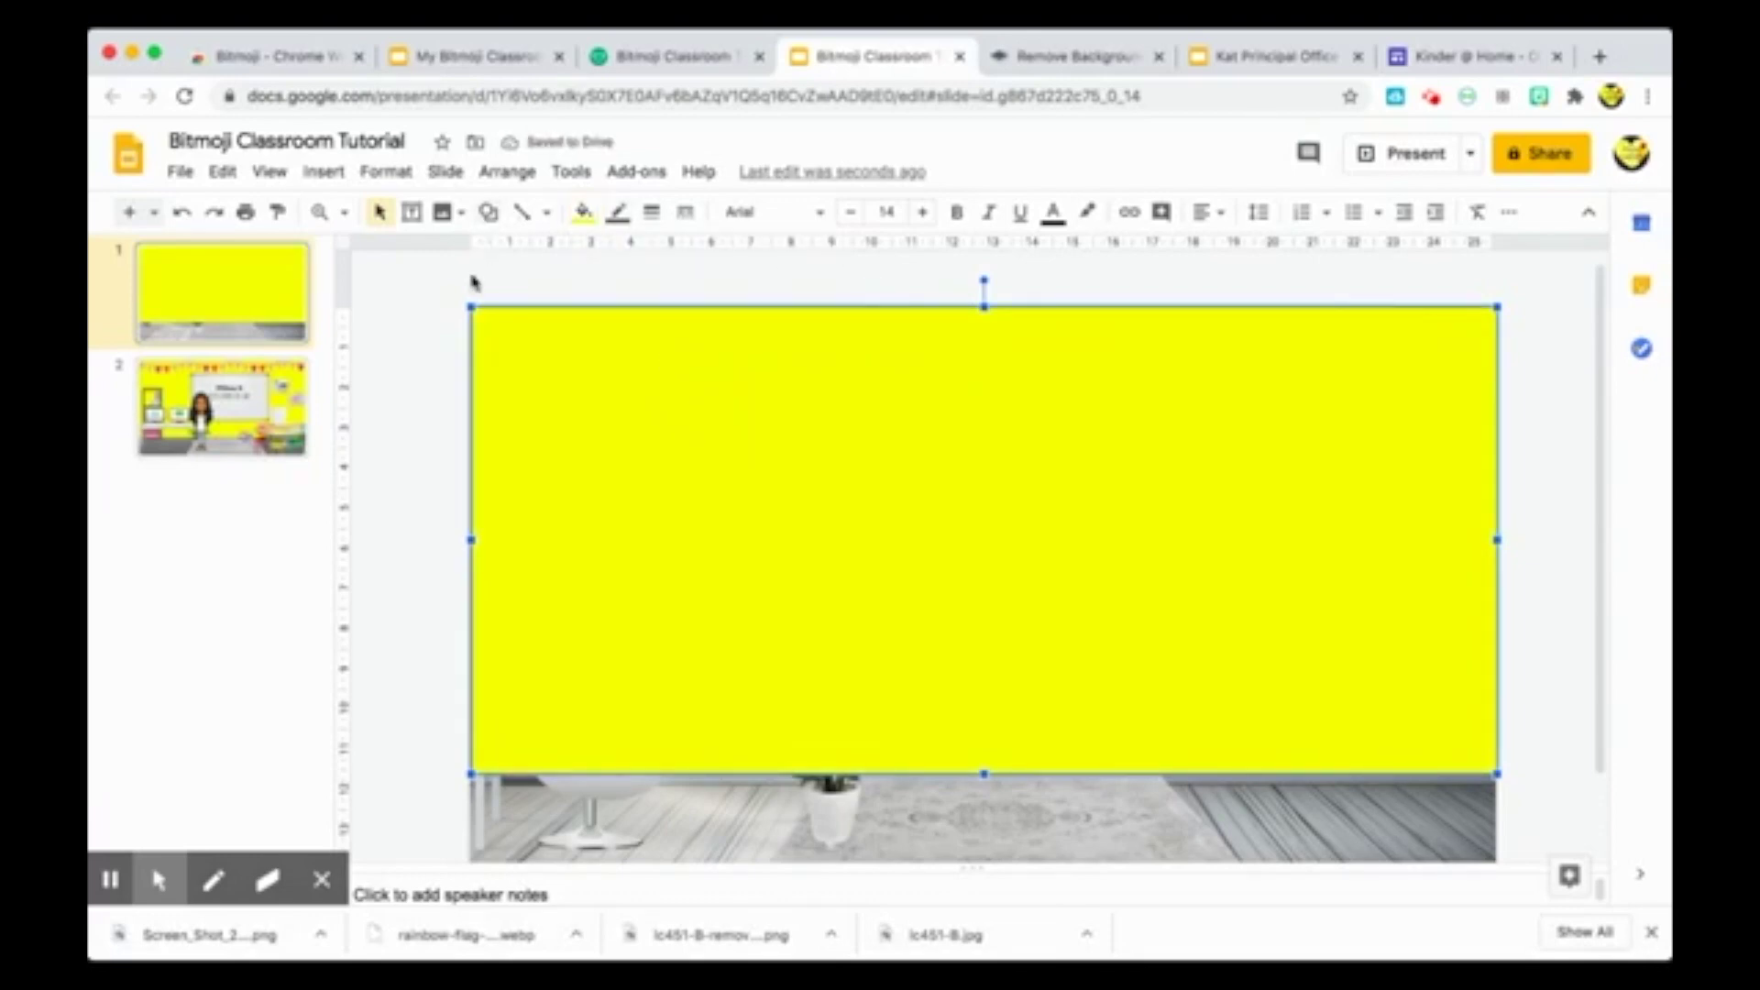
{"action": "left_click", "coordinate": [457, 299]}
{"action": "left_click", "coordinate": [587, 377]}
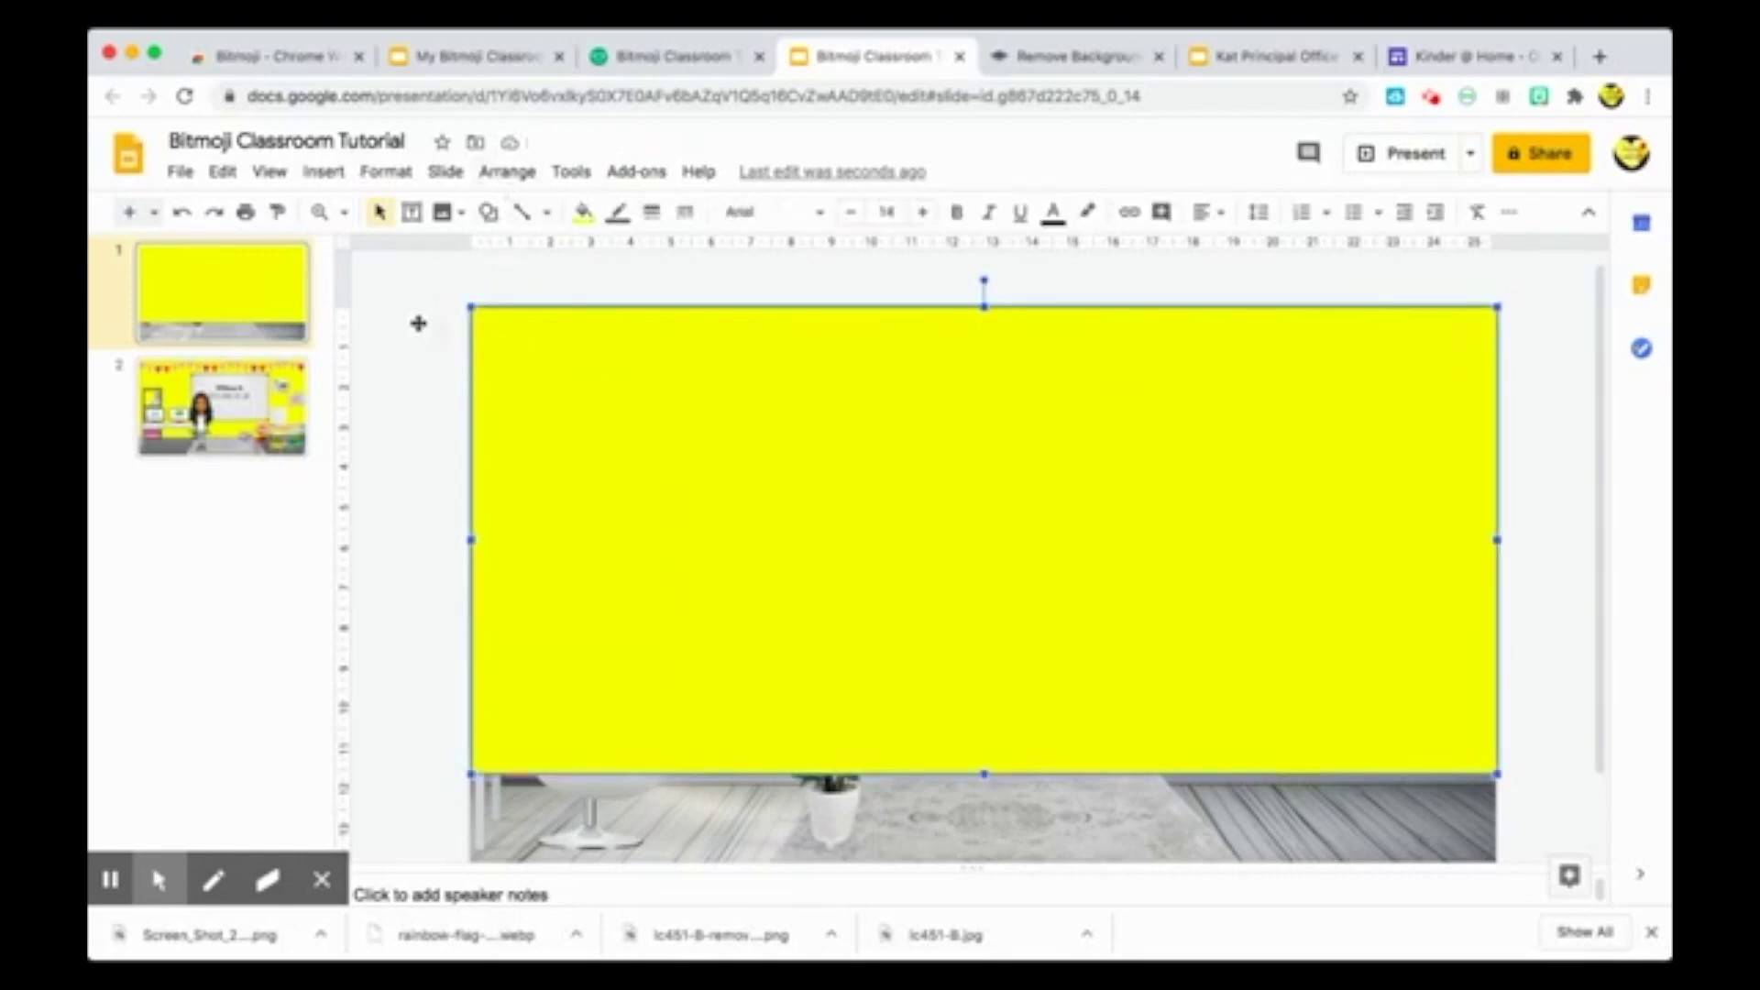
- Layer the yellow rectangle behind the furniture but above the brick wall with Send to back and Bring forward
{"action": "left_click", "coordinate": [507, 174]}
{"action": "mouse_move", "coordinate": [582, 217]}
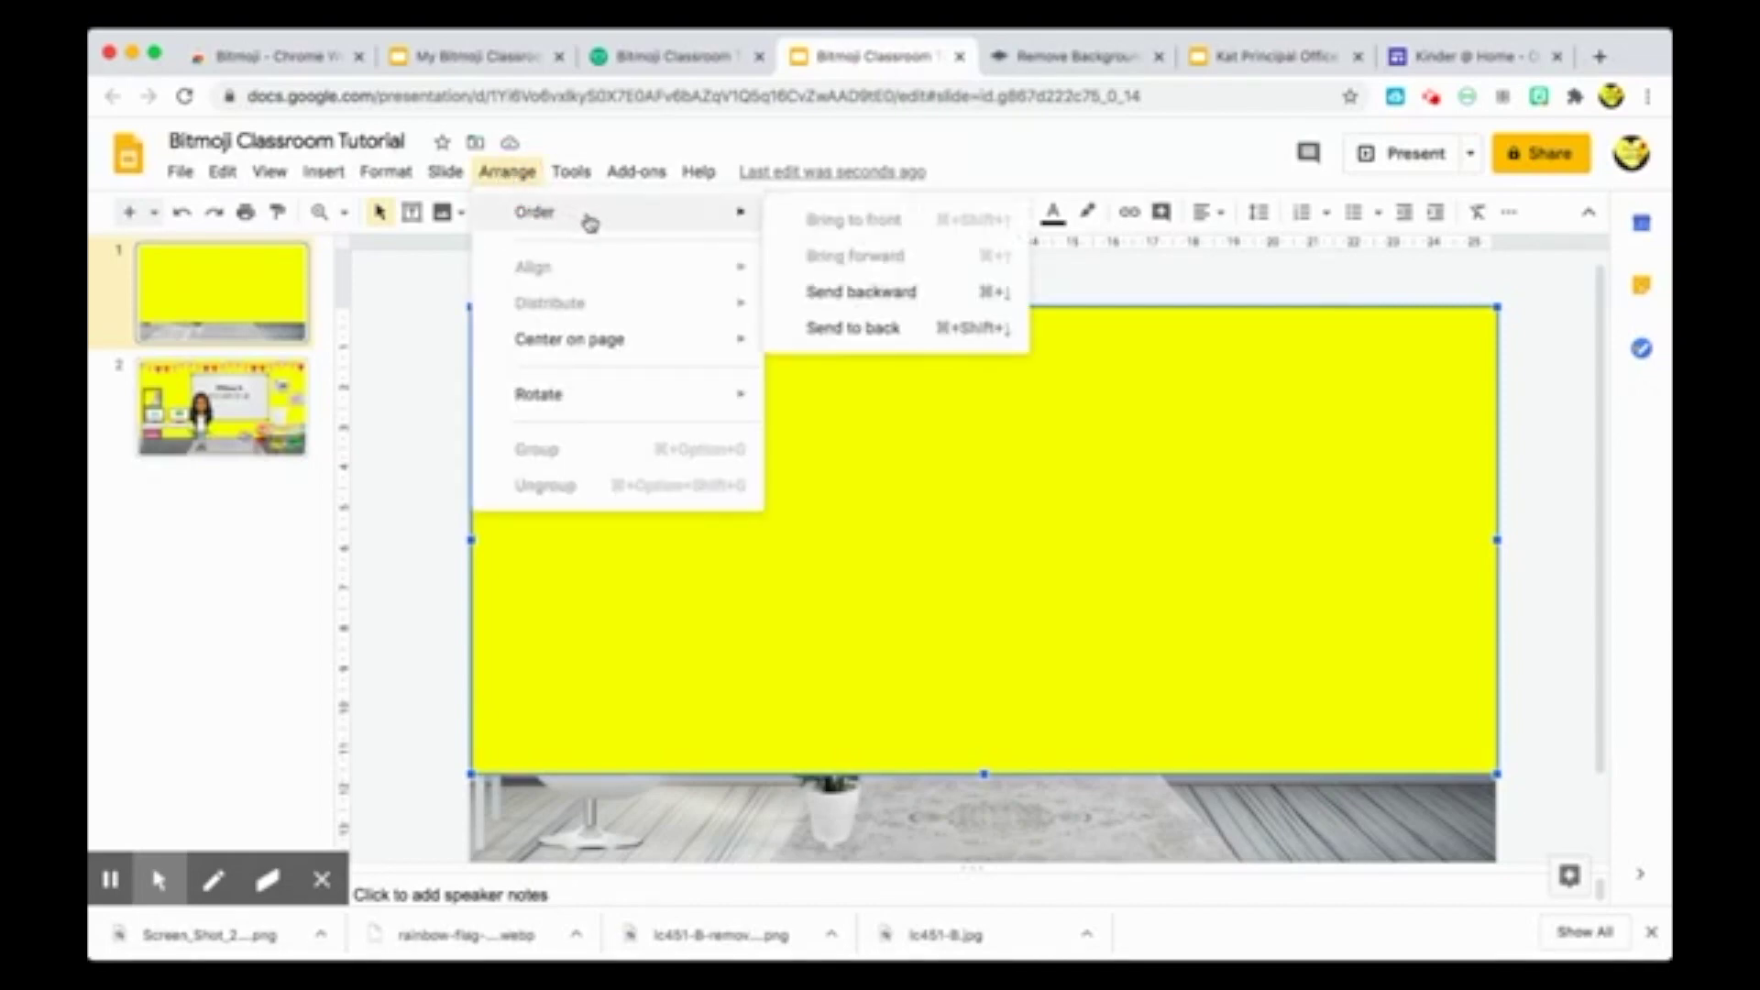
{"action": "left_click", "coordinate": [859, 294]}
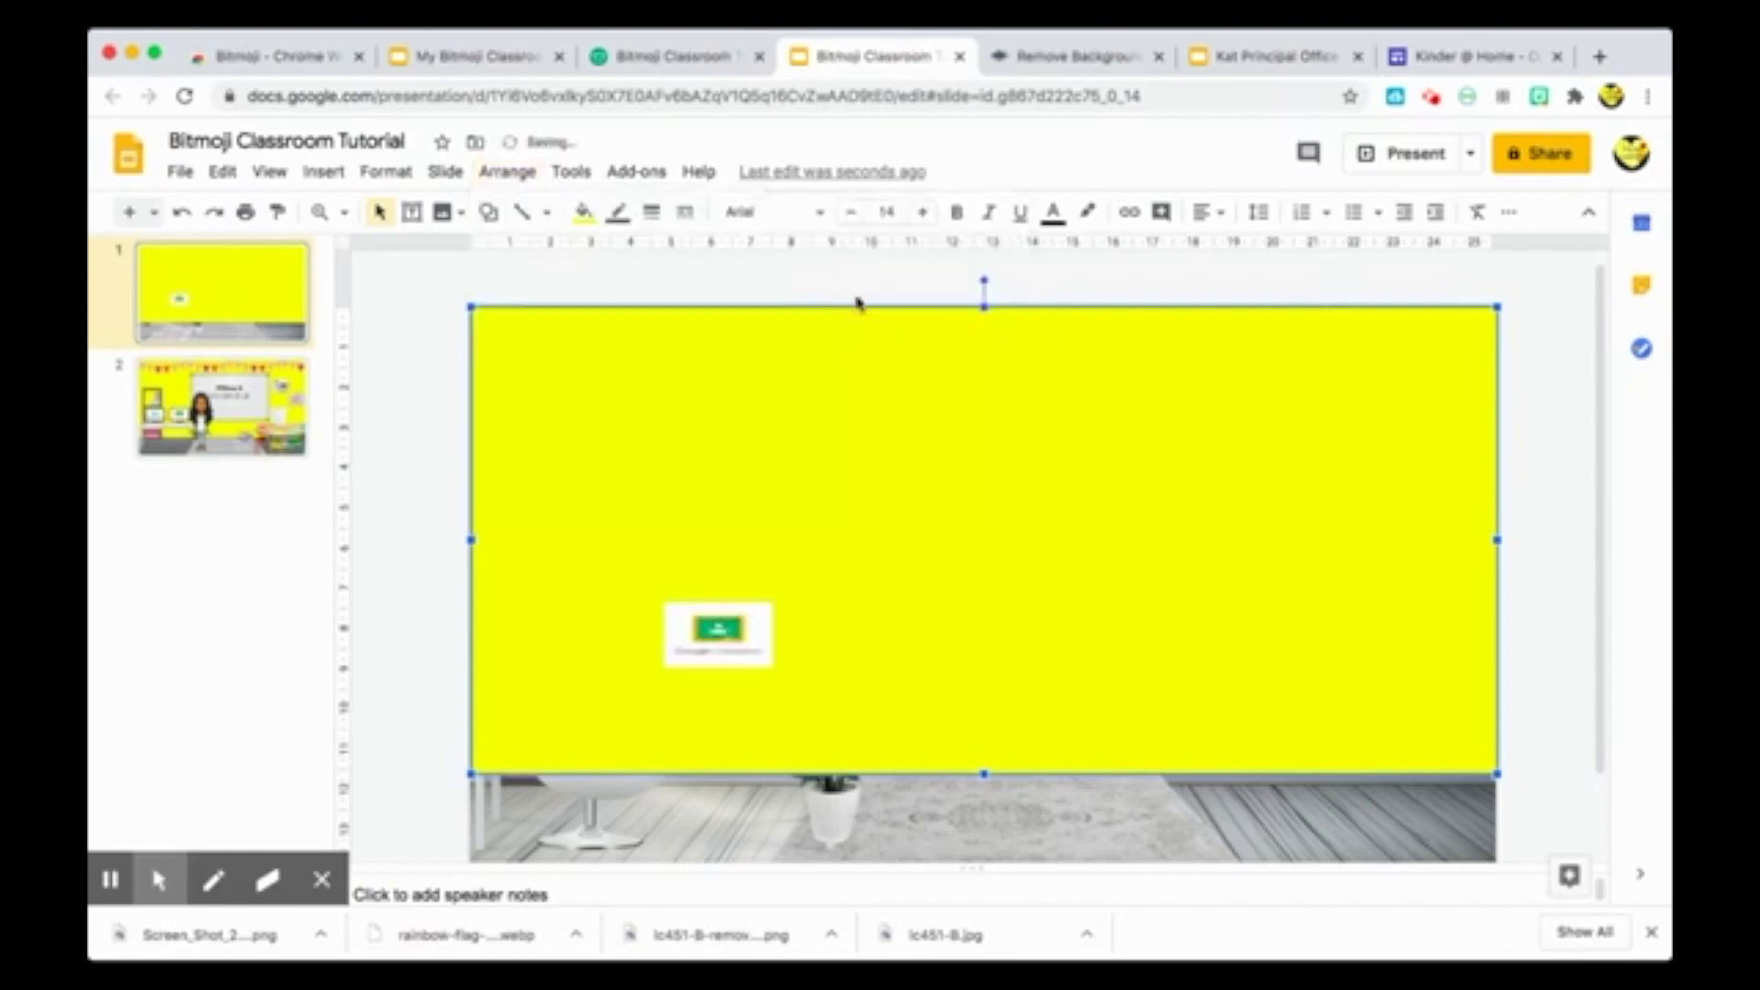
{"action": "left_click", "coordinate": [507, 174]}
{"action": "mouse_move", "coordinate": [548, 217]}
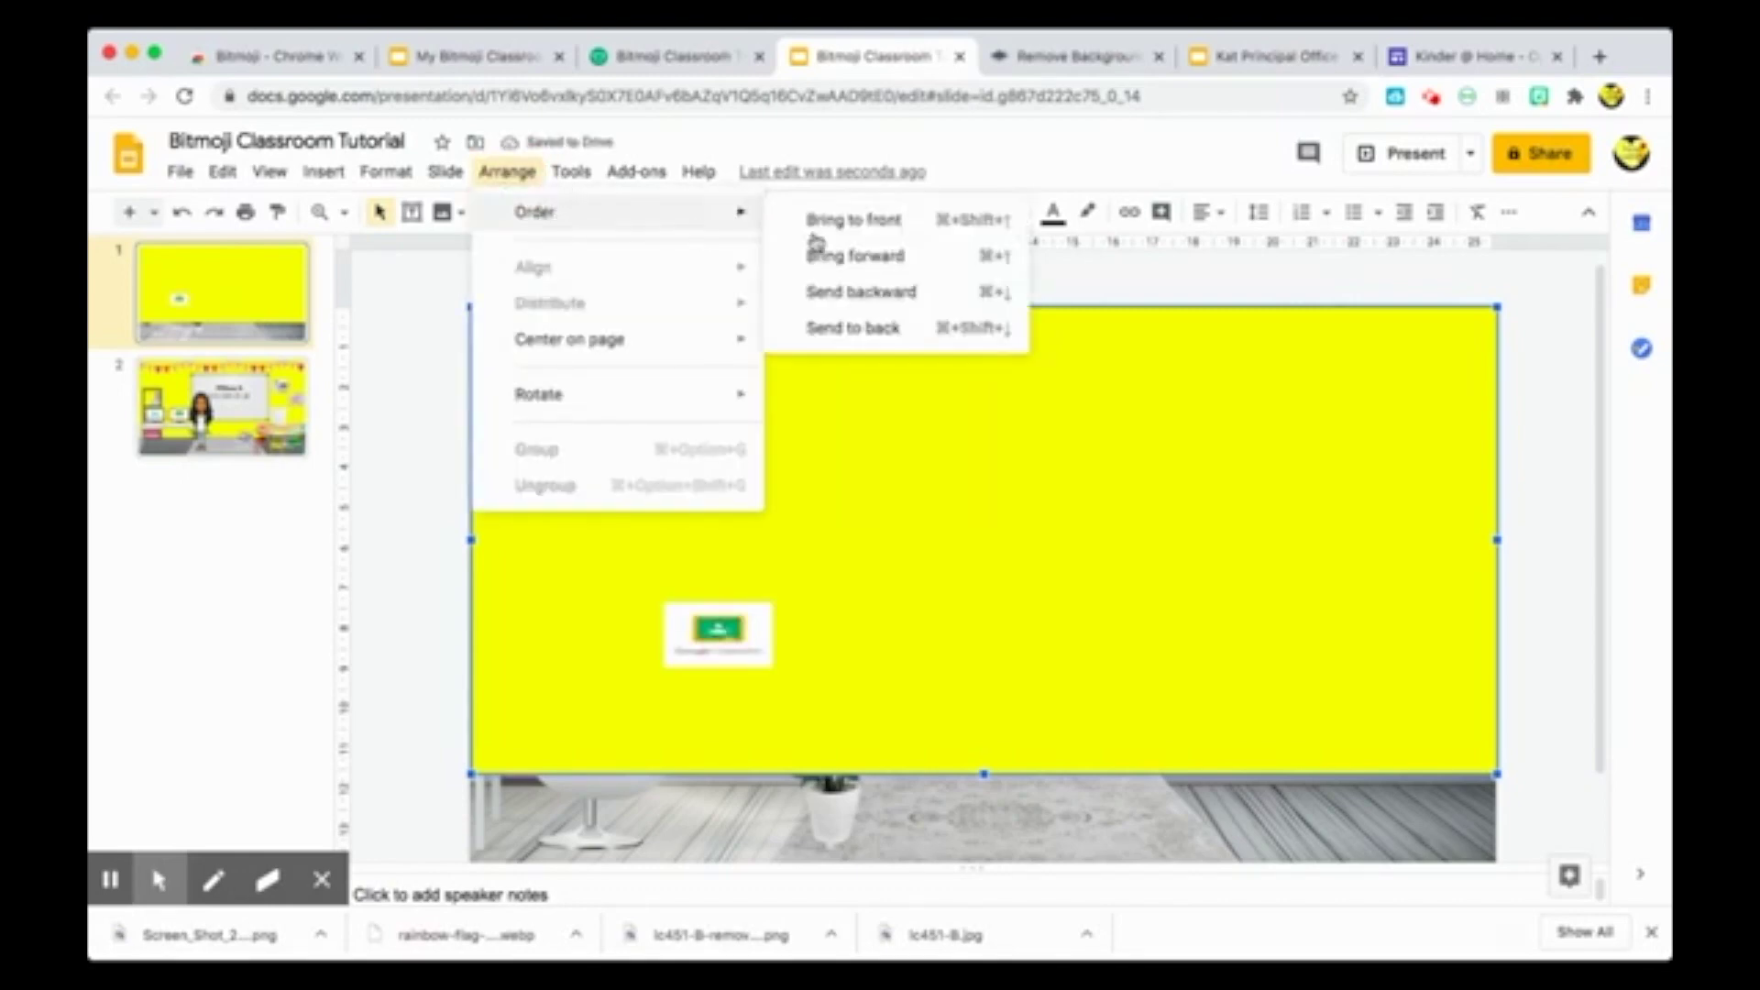
{"action": "left_click", "coordinate": [879, 328]}
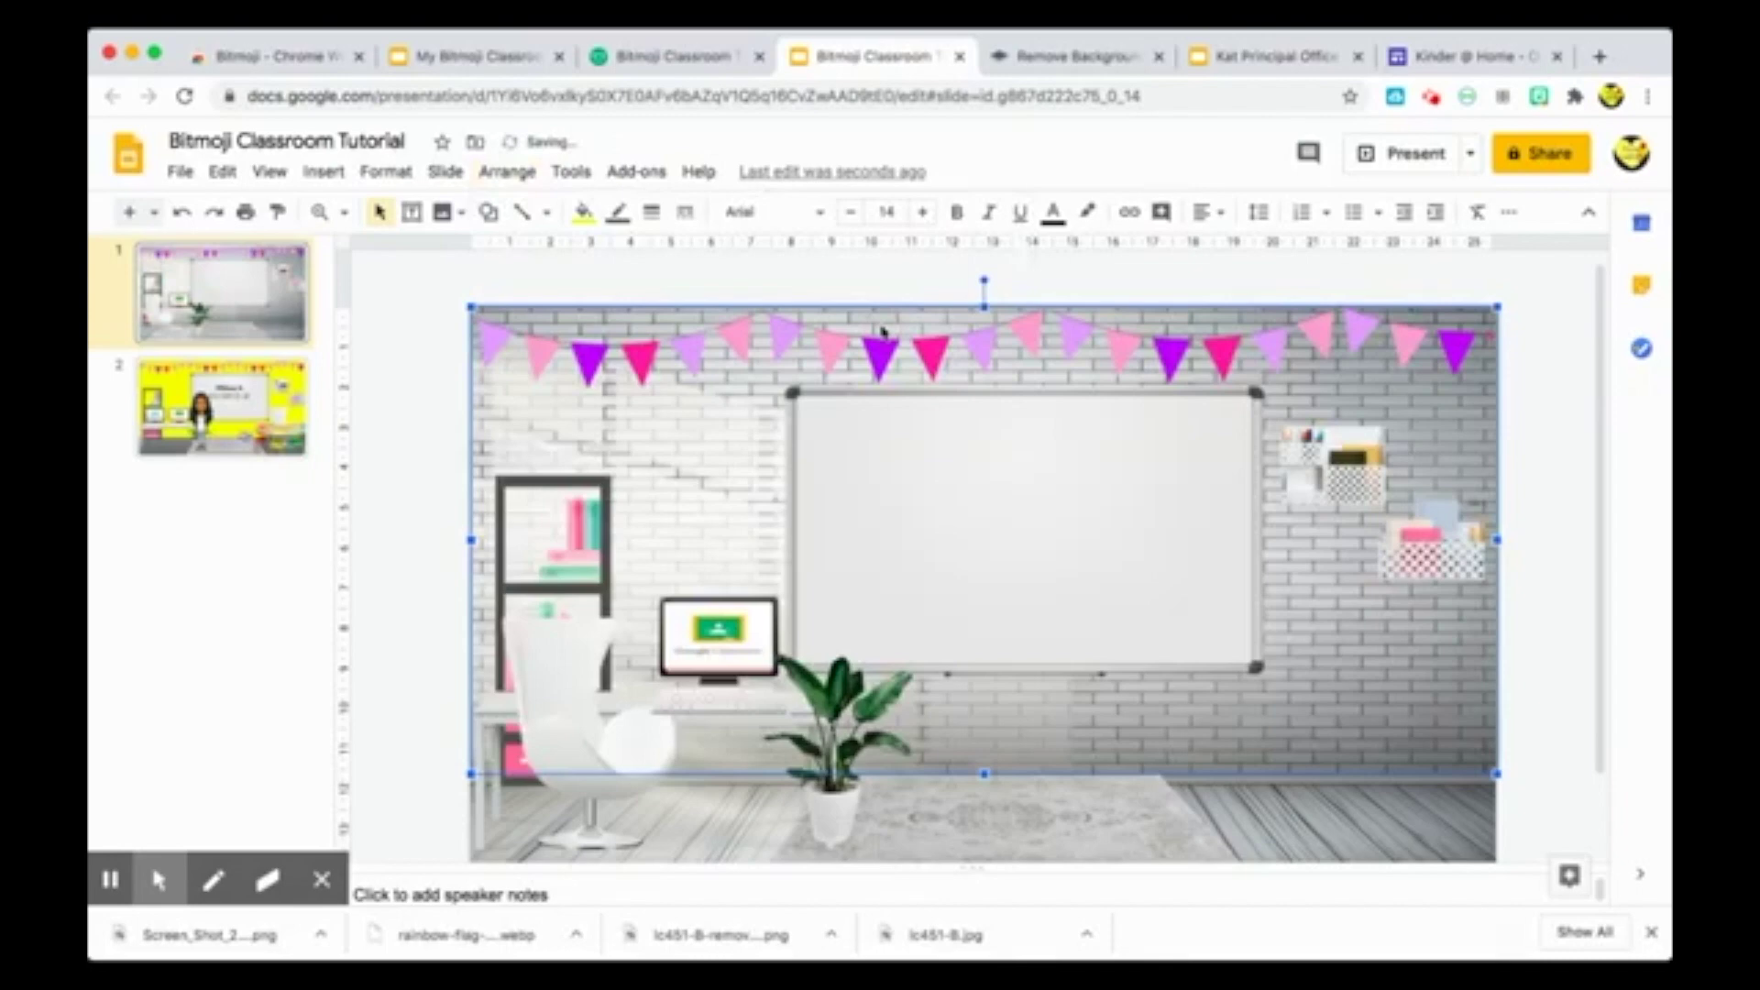
{"action": "left_click", "coordinate": [505, 174]}
{"action": "mouse_move", "coordinate": [601, 217]}
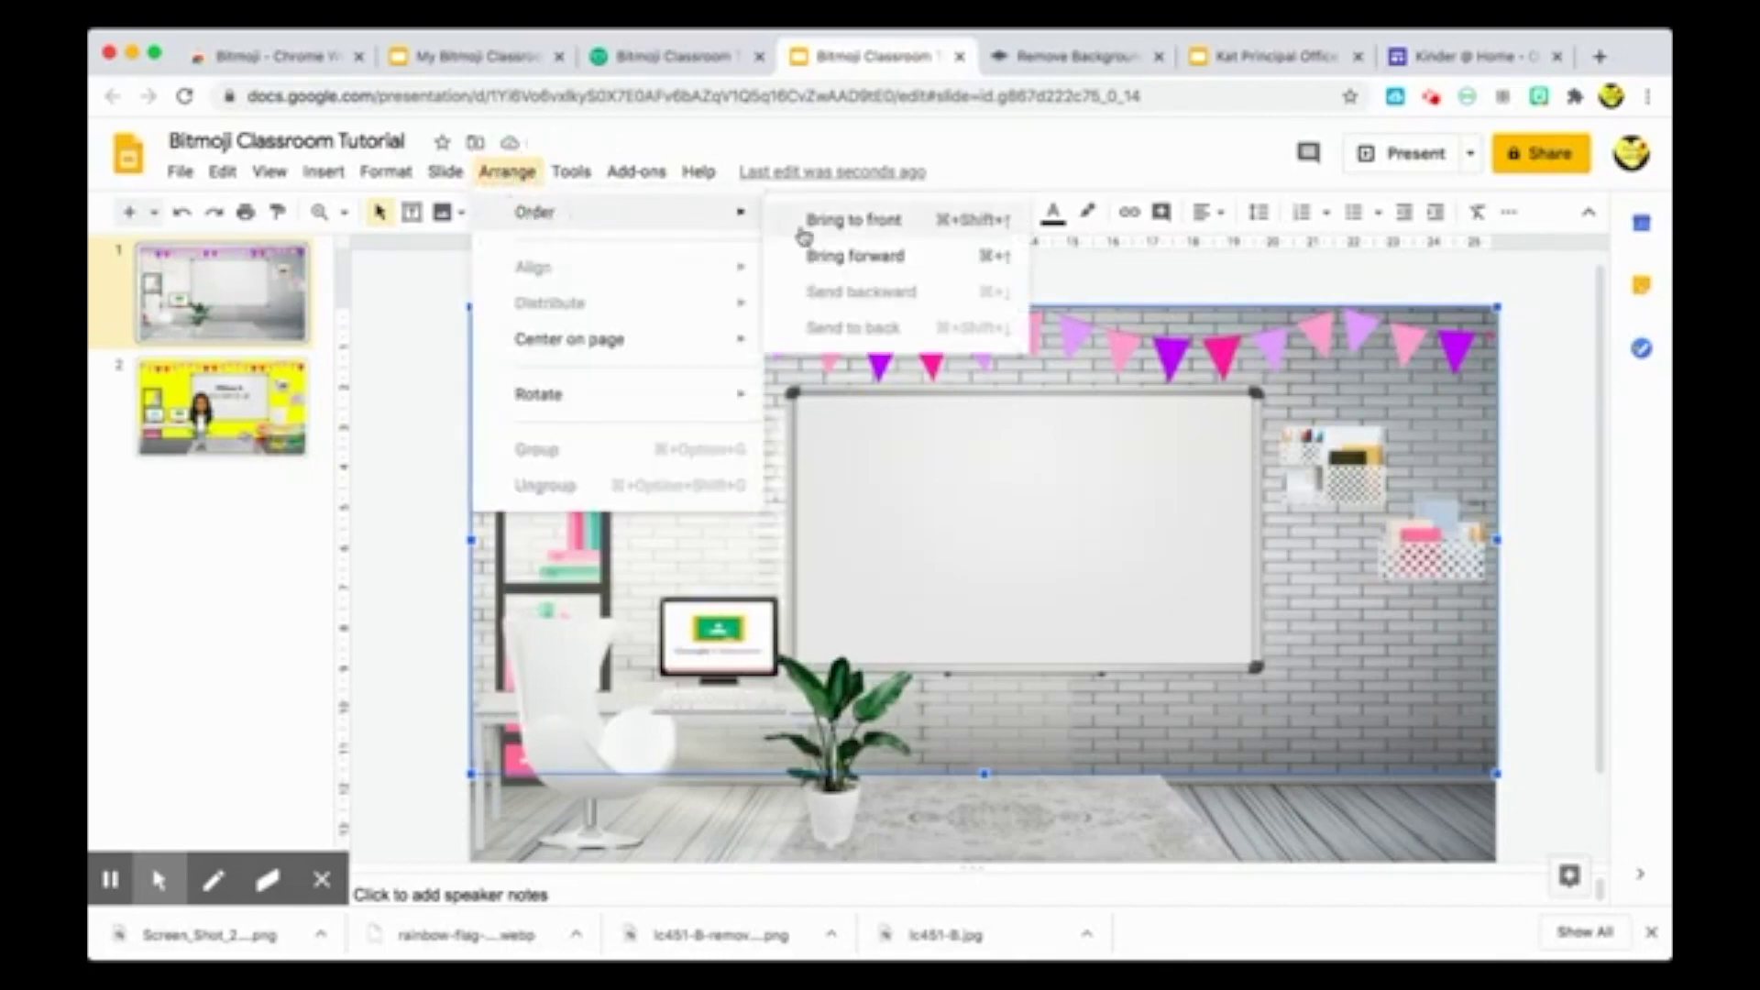
{"action": "left_click", "coordinate": [852, 258]}
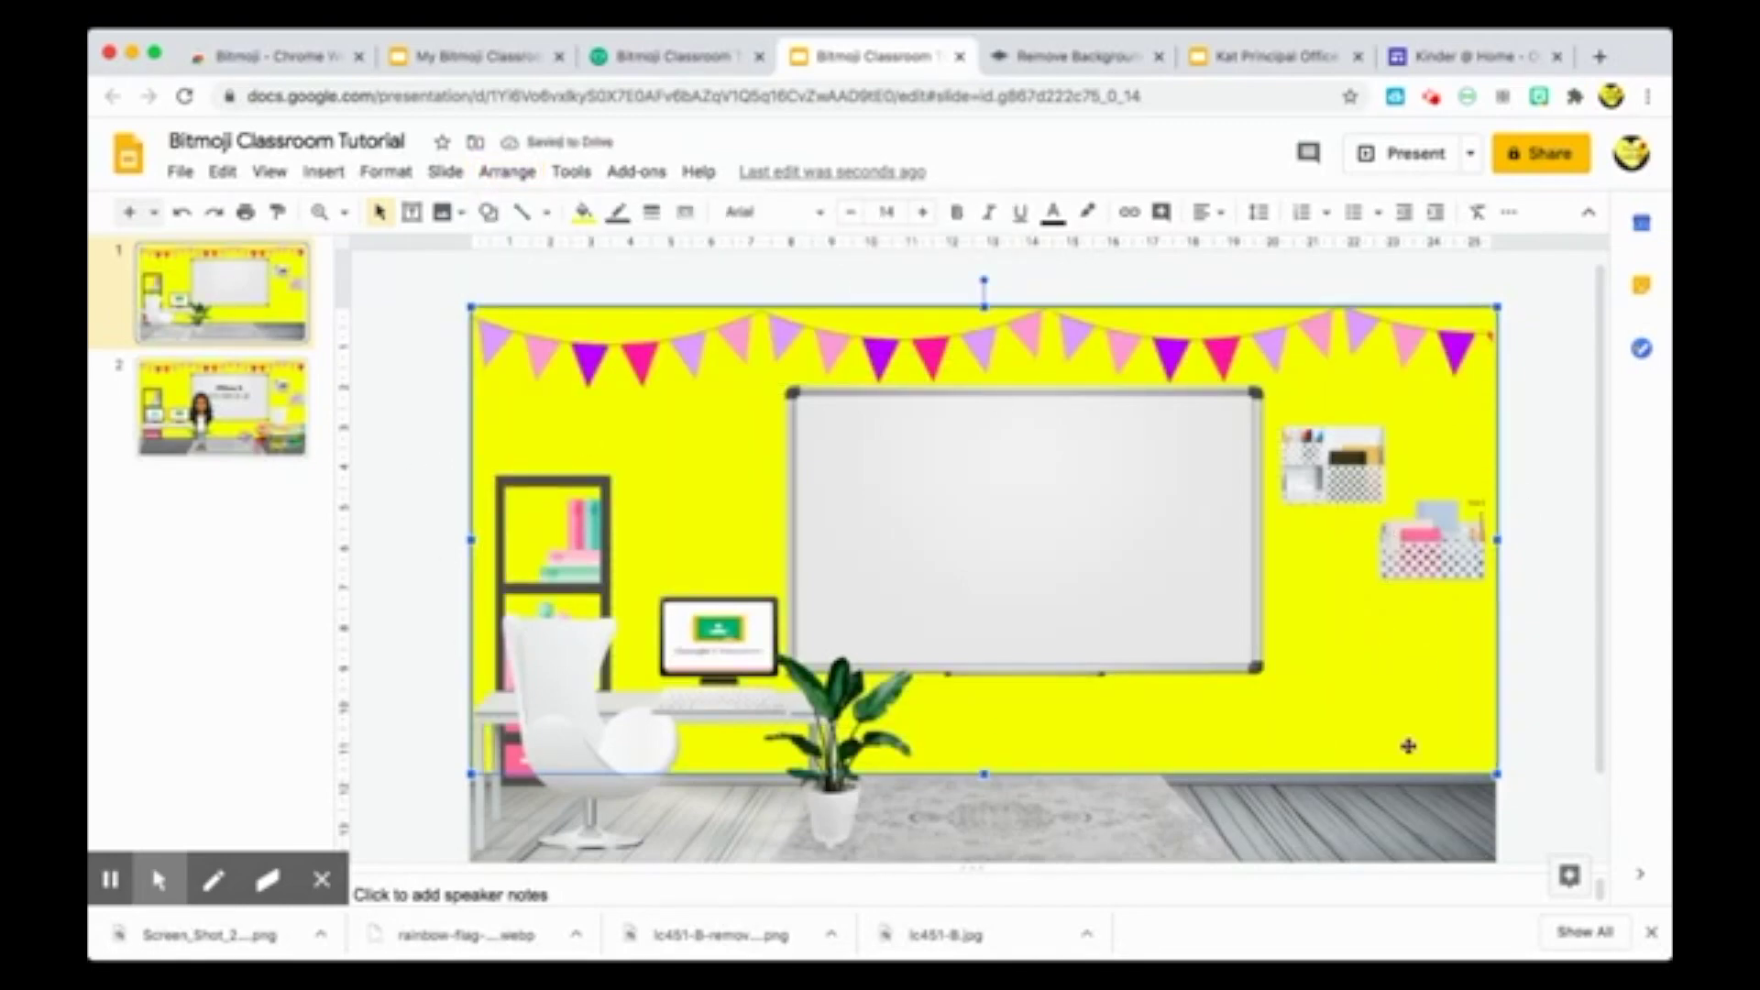
- Delete the grey rug image from the classroom floor
{"action": "left_click", "coordinate": [1566, 645]}
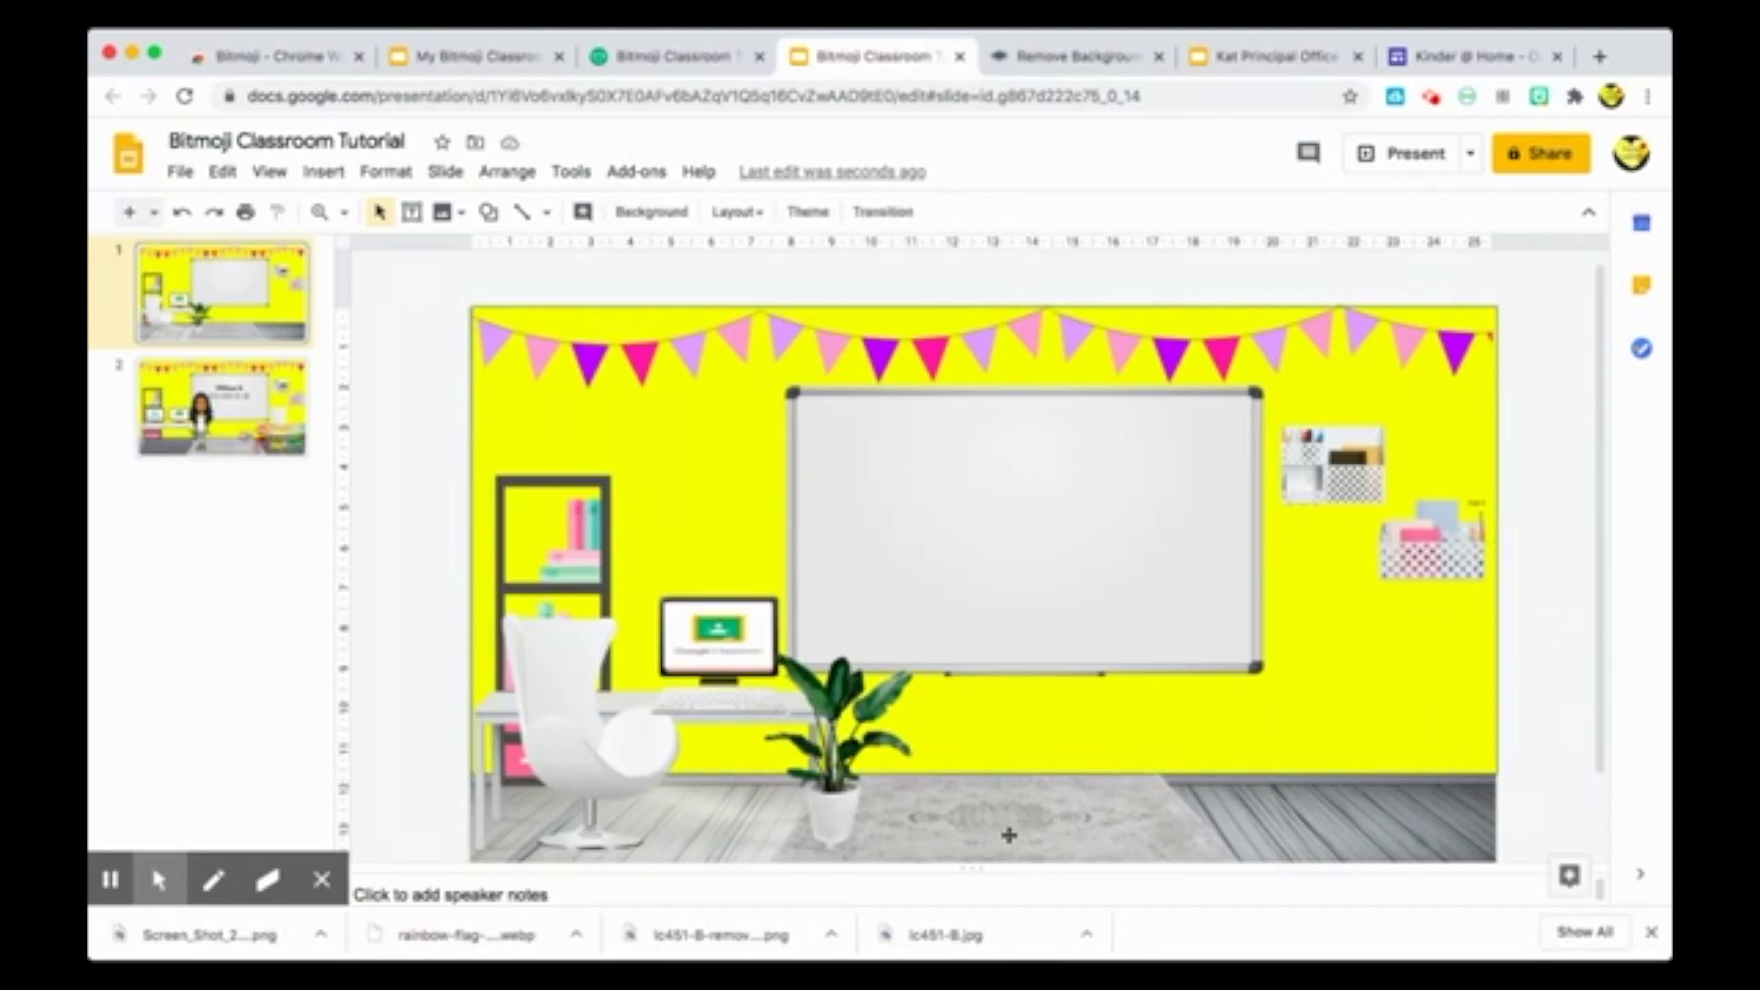
{"action": "left_click", "coordinate": [1009, 835]}
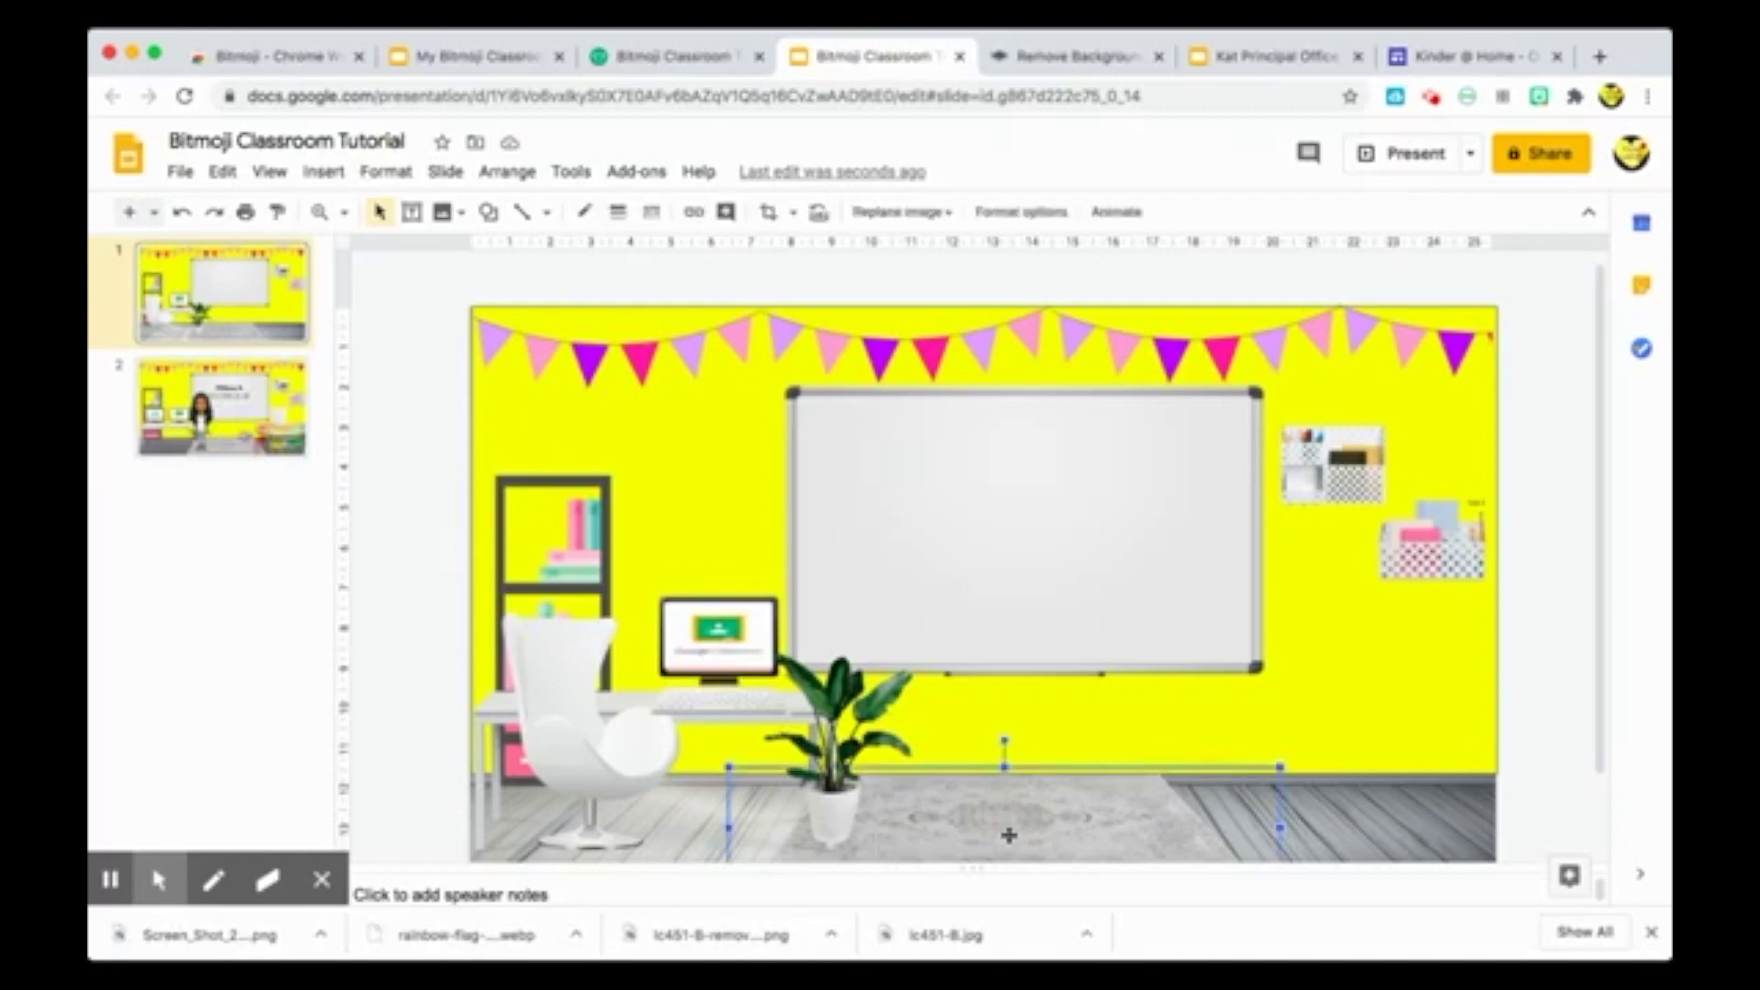
{"action": "key", "text": "Delete"}
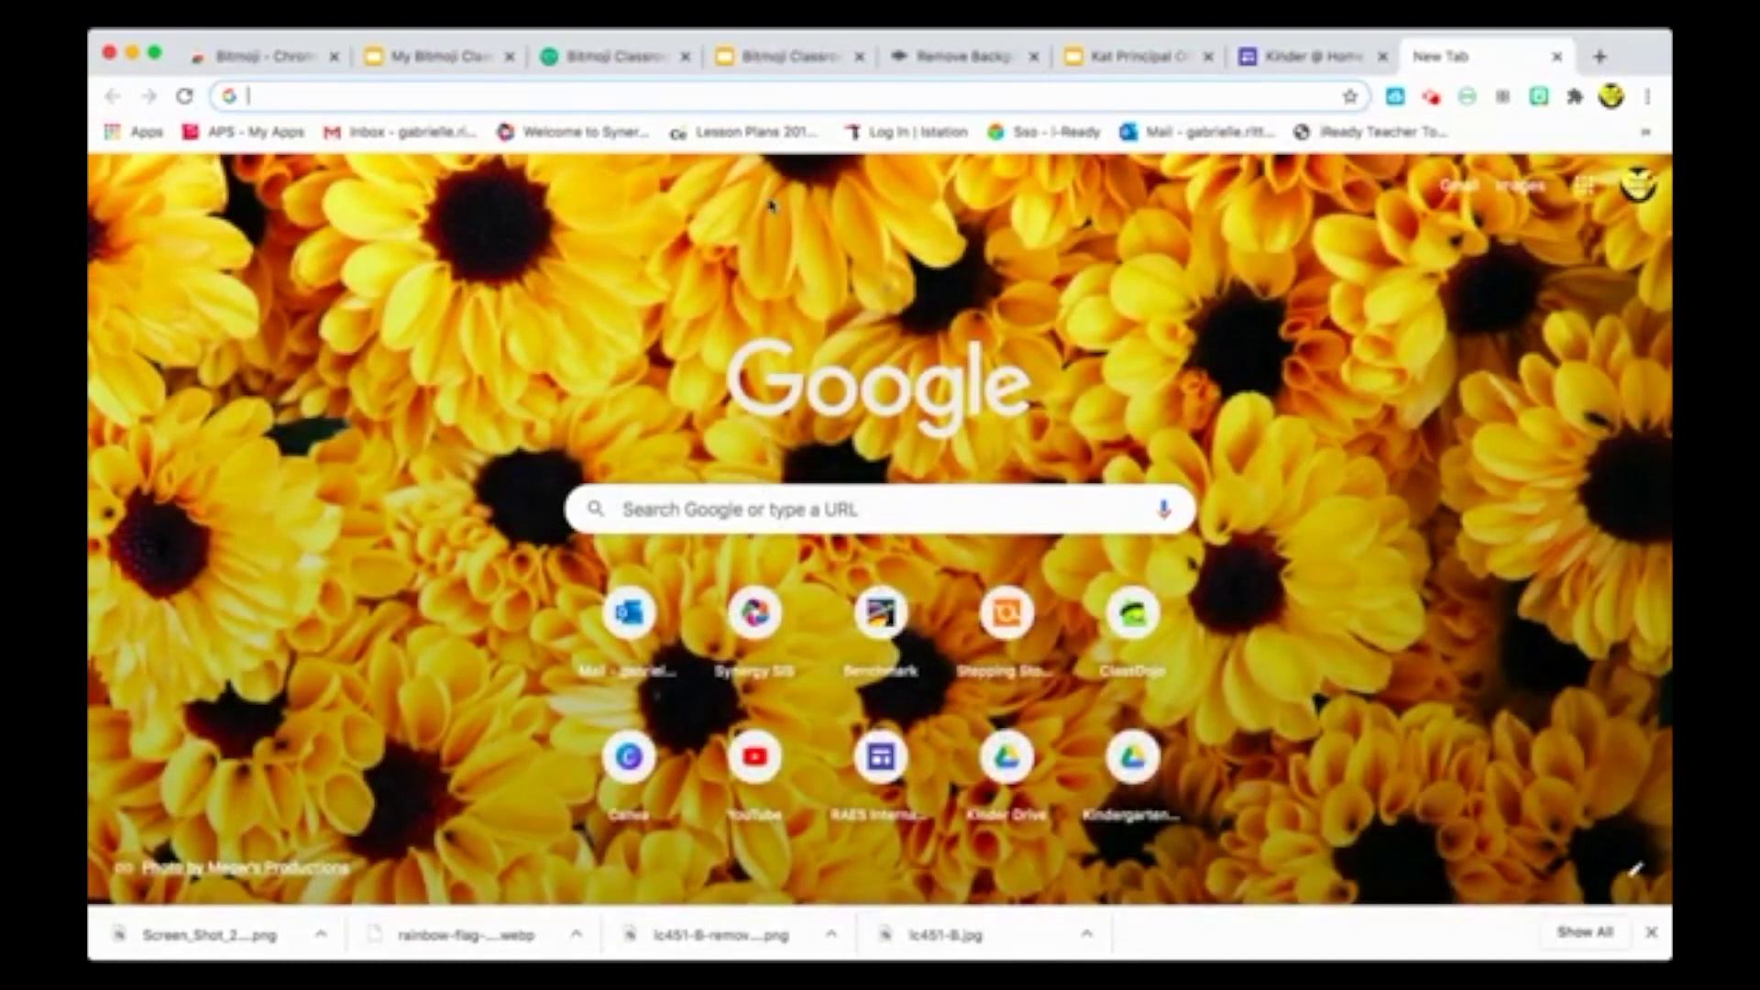
- Search Google Images for 'rainbow classroom rog' and open the Rainbow Mosaic Rug picture
{"action": "type", "text": "rainb"}
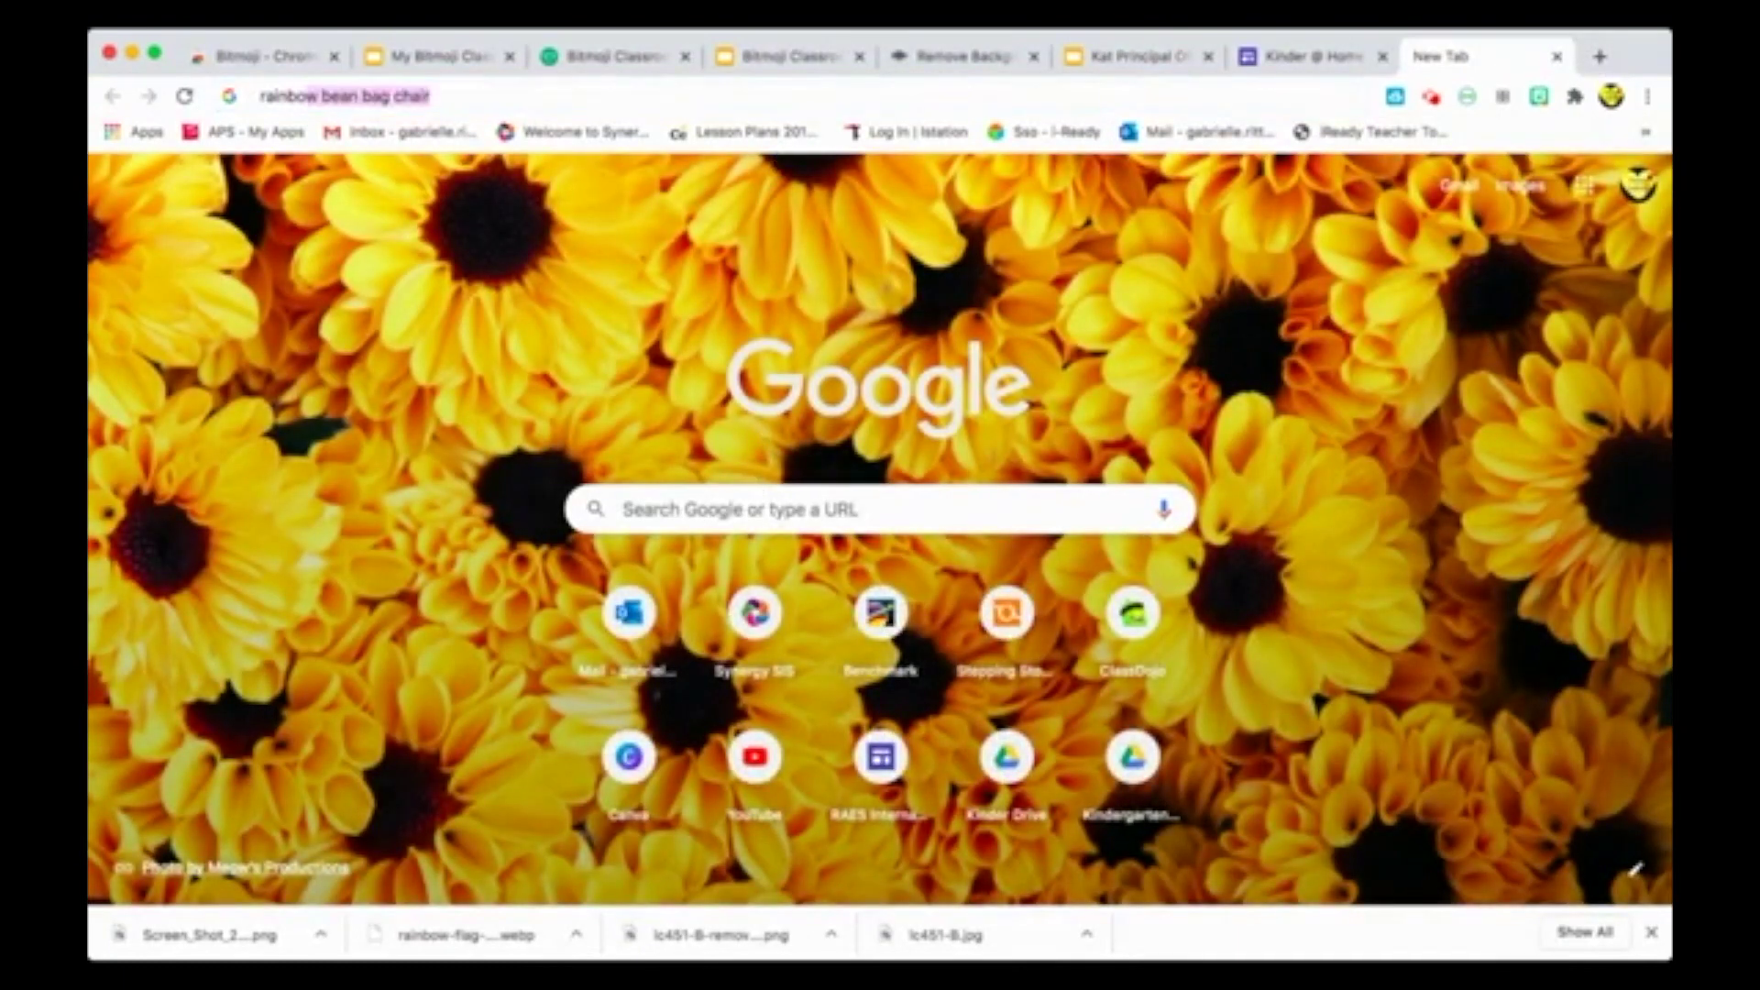
{"action": "type", "text": "ow classroom ro"}
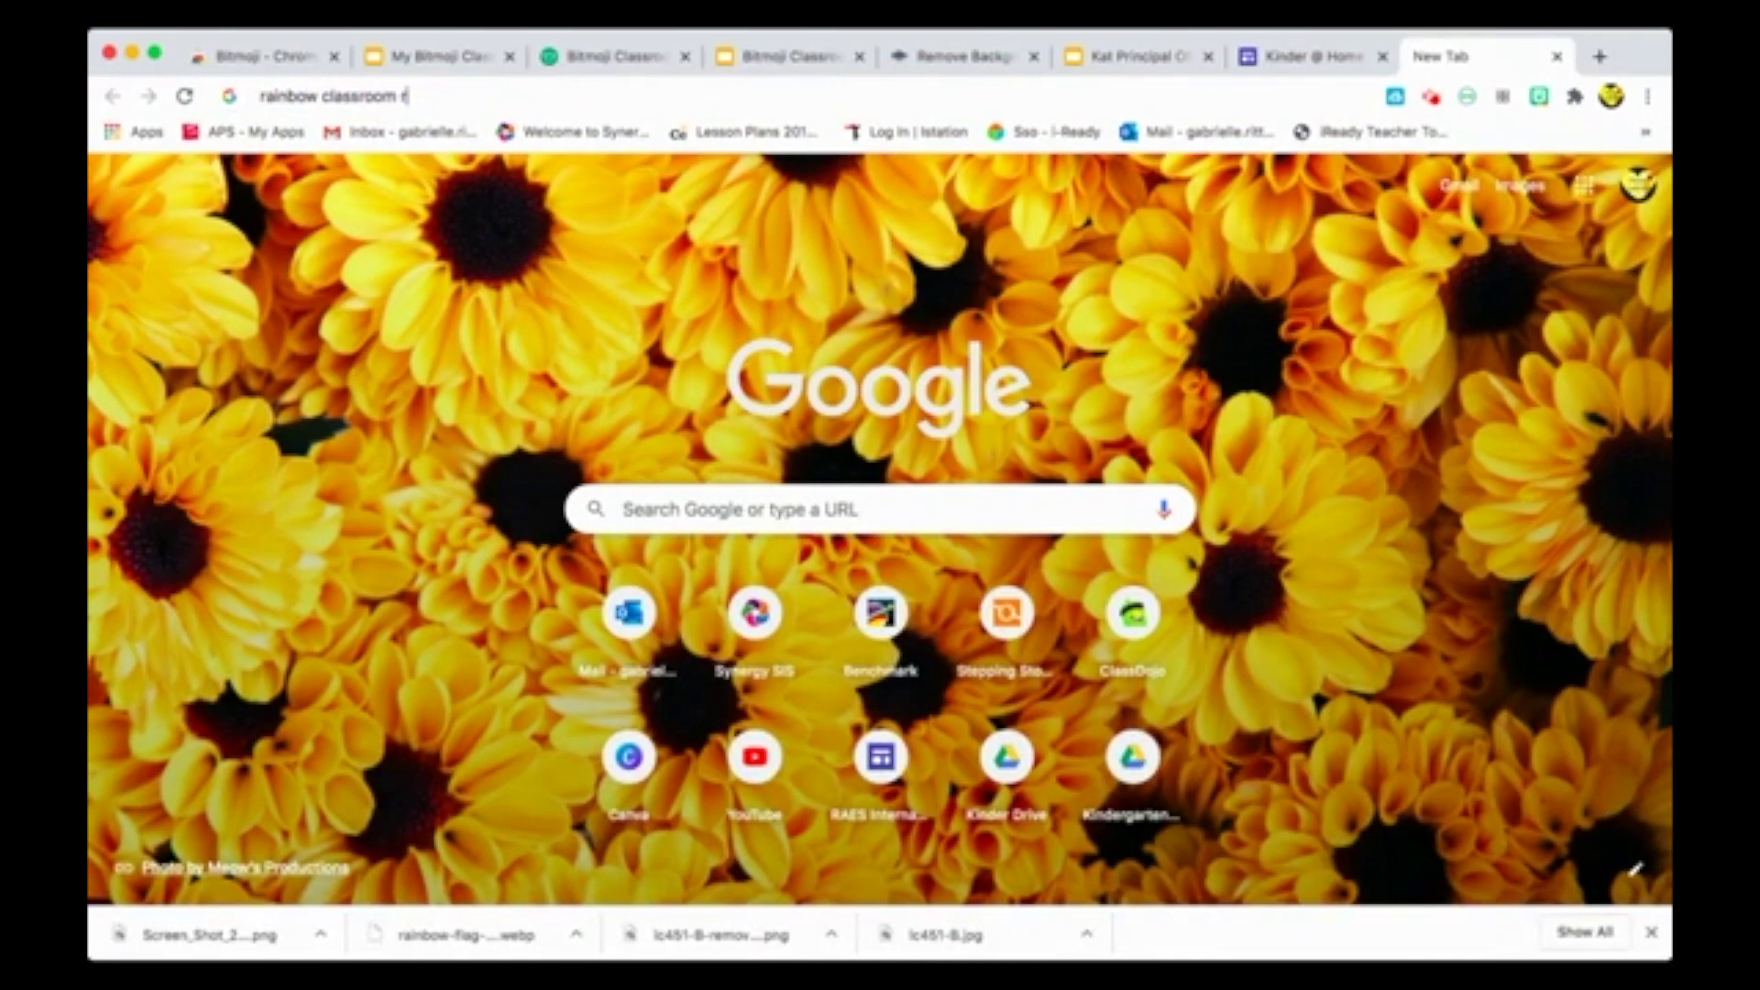
{"action": "type", "text": "g"}
{"action": "key", "text": "Return"}
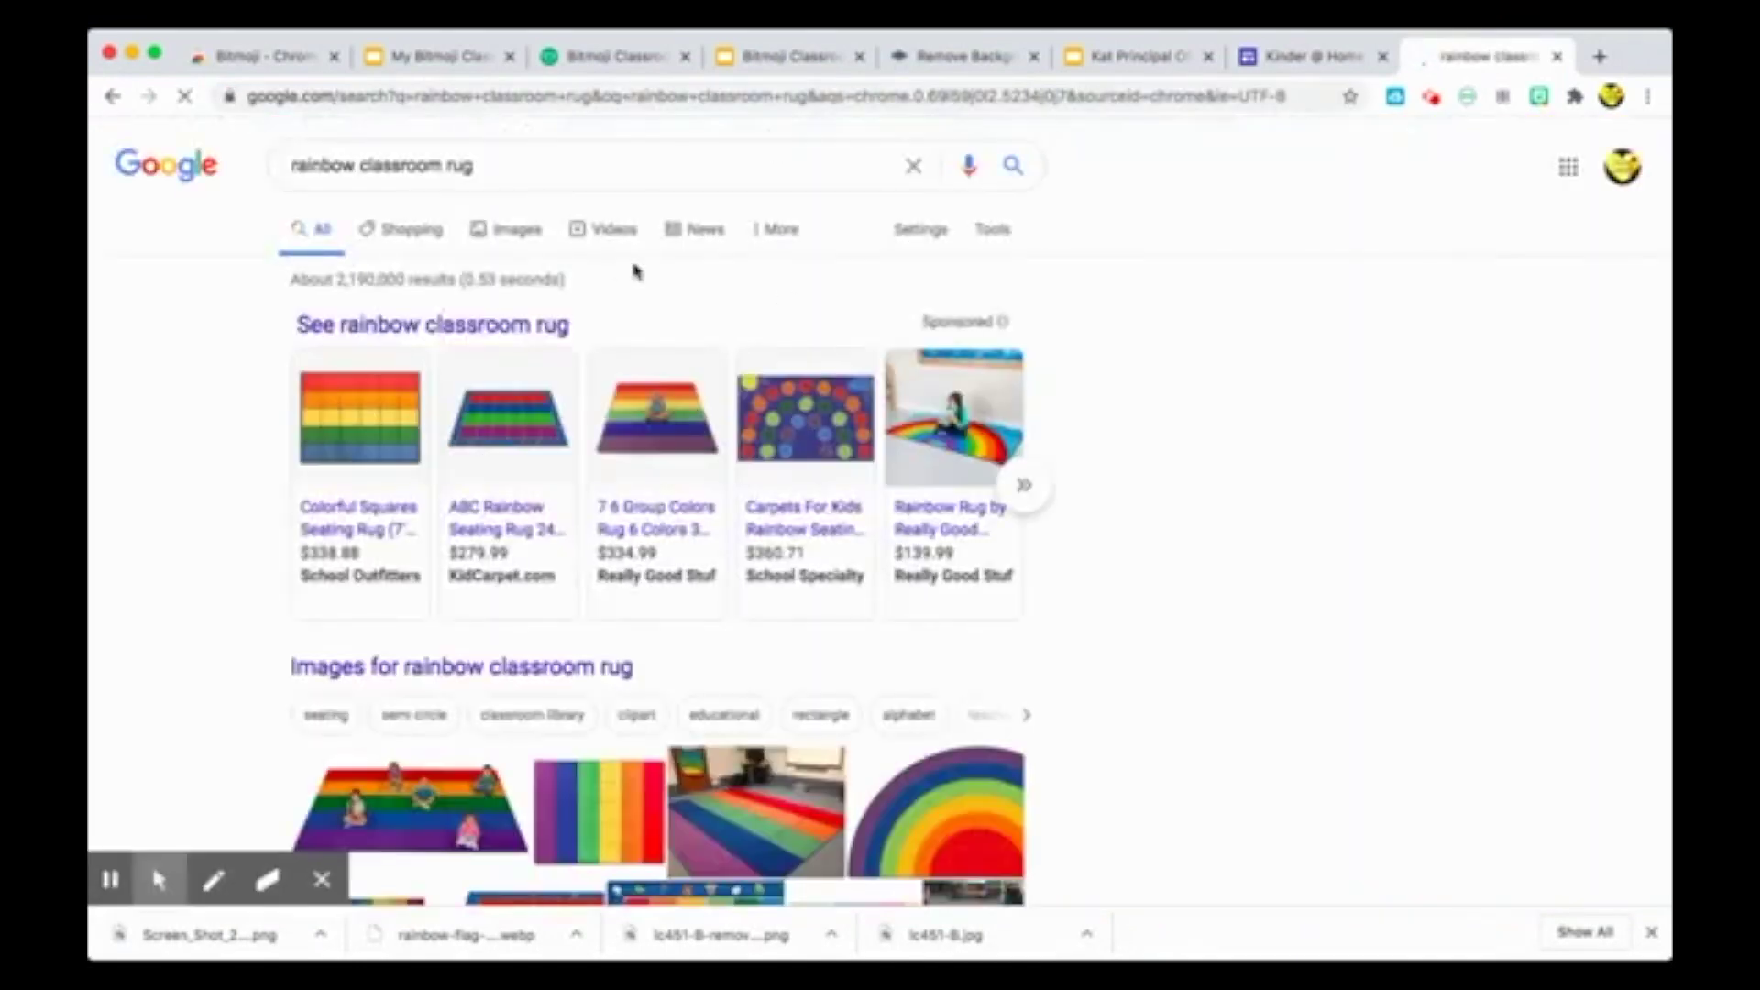
{"action": "left_click", "coordinate": [516, 231]}
{"action": "scroll", "coordinate": [981, 592], "scroll_direction": "down", "scroll_amount": 5}
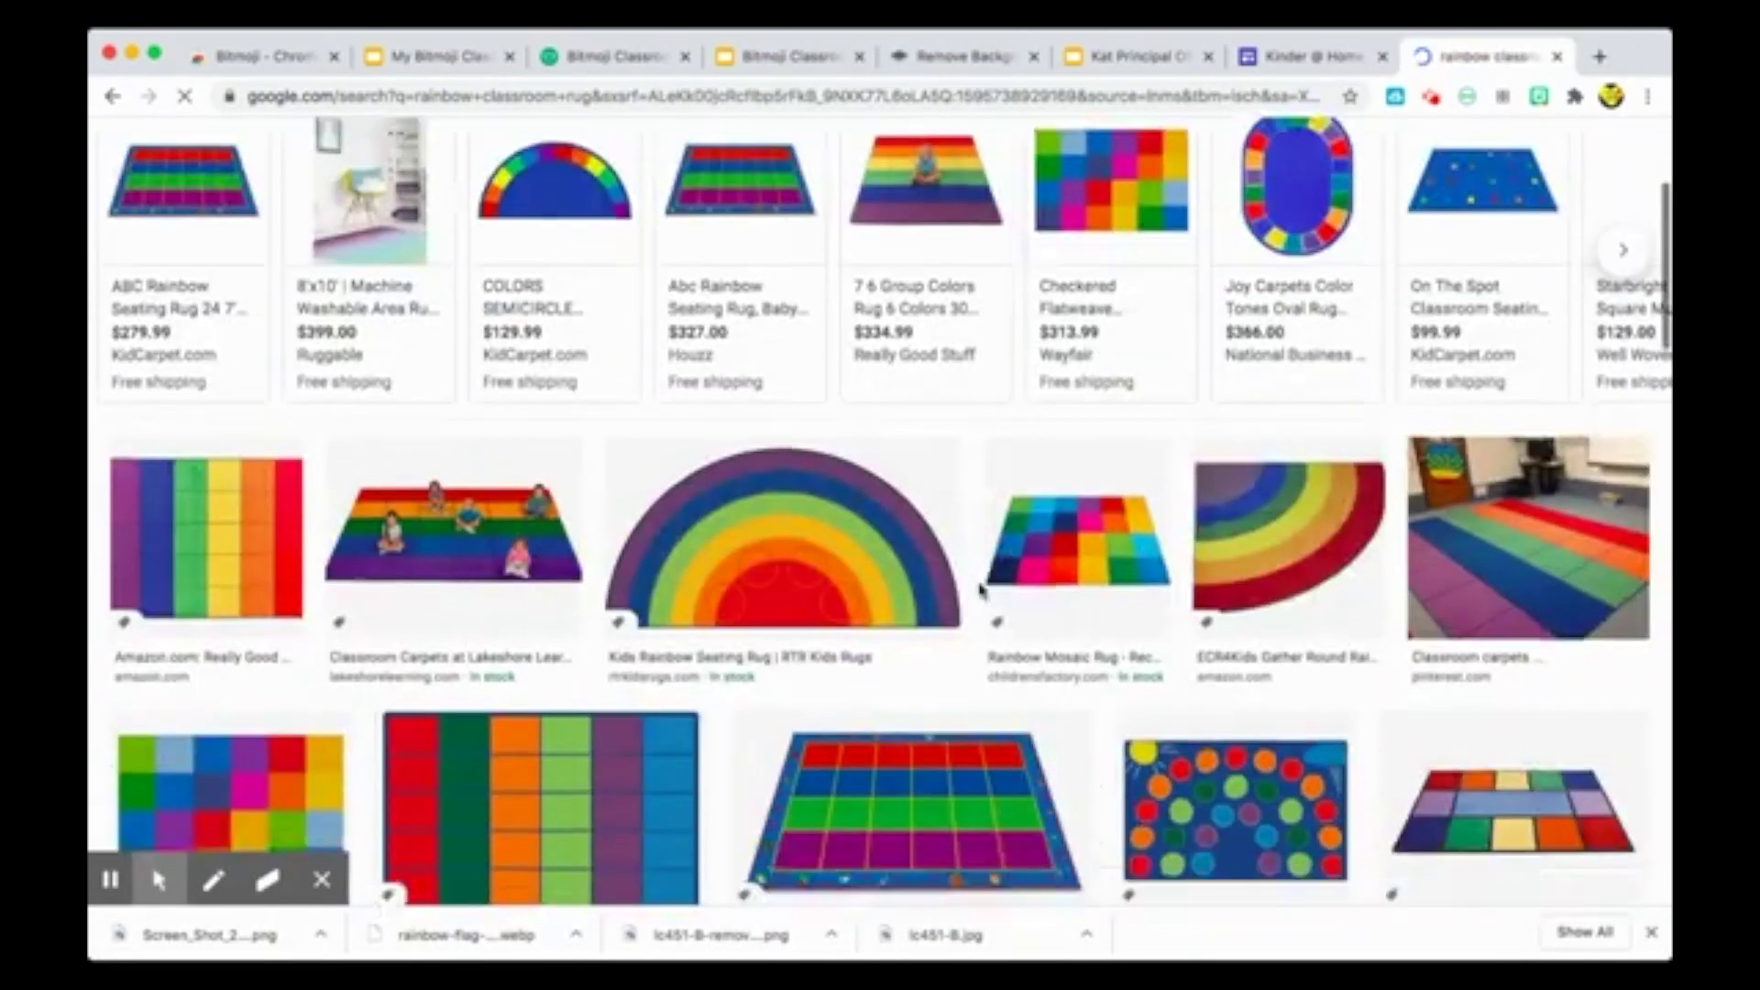
{"action": "scroll", "coordinate": [981, 592], "scroll_direction": "down", "scroll_amount": 2}
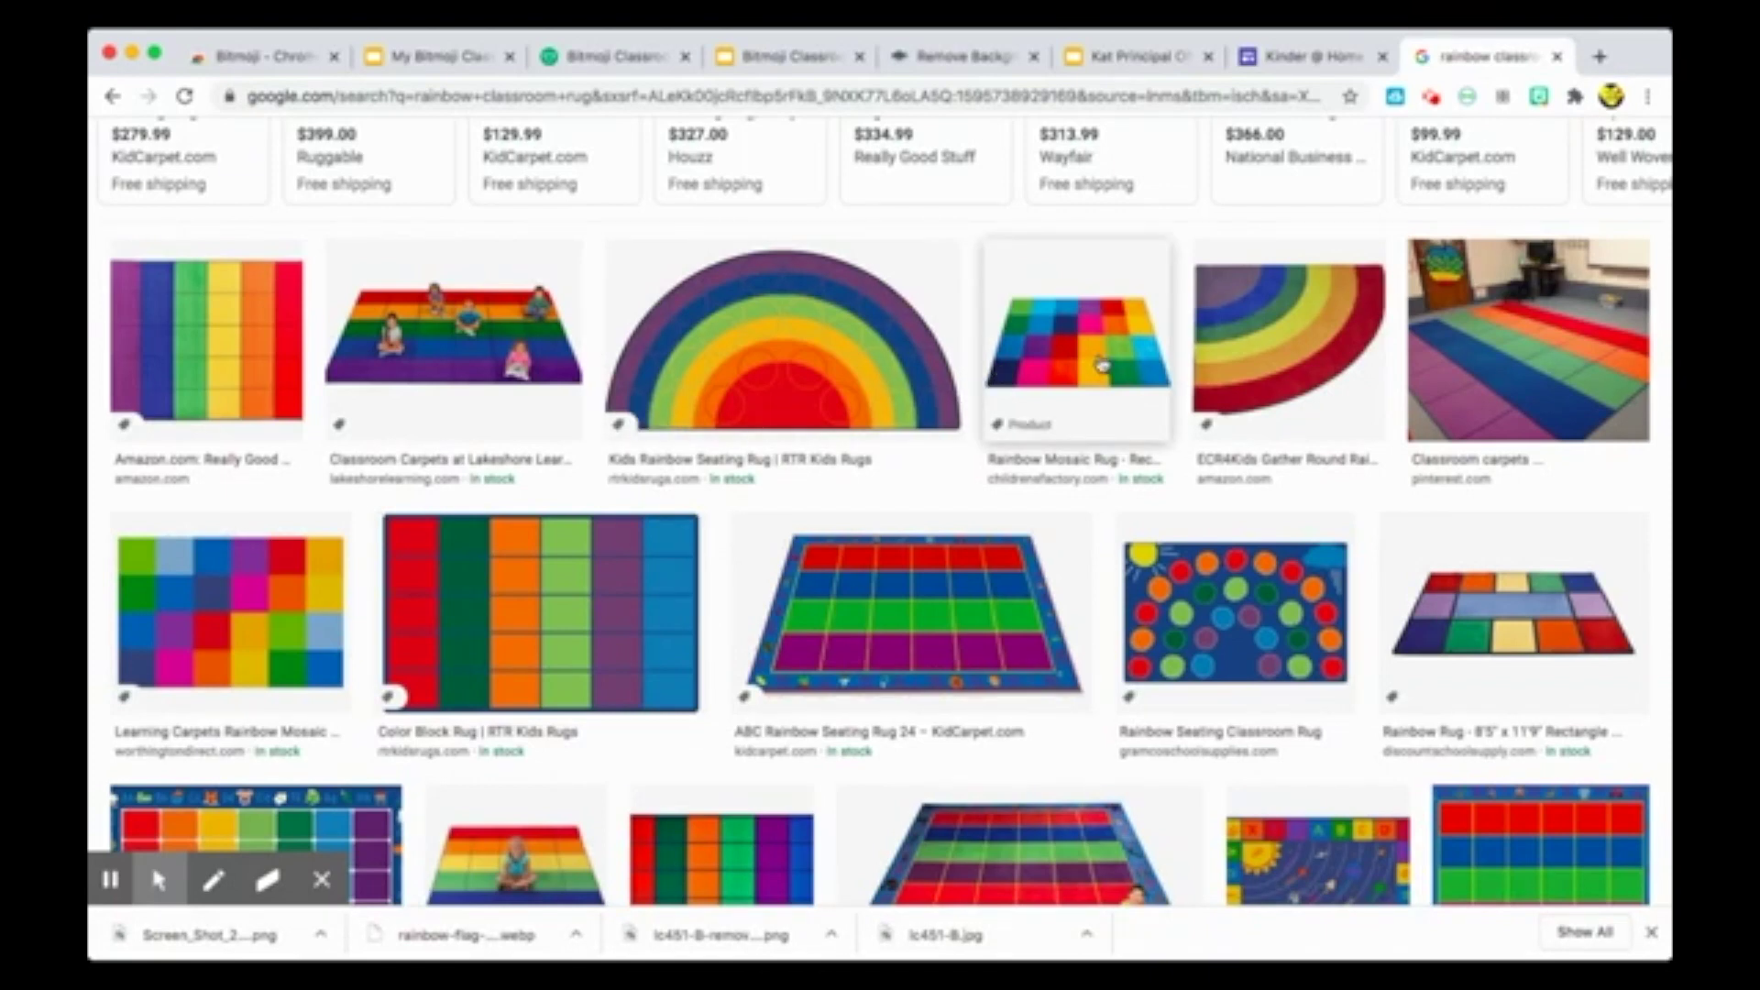
{"action": "left_click", "coordinate": [1103, 364]}
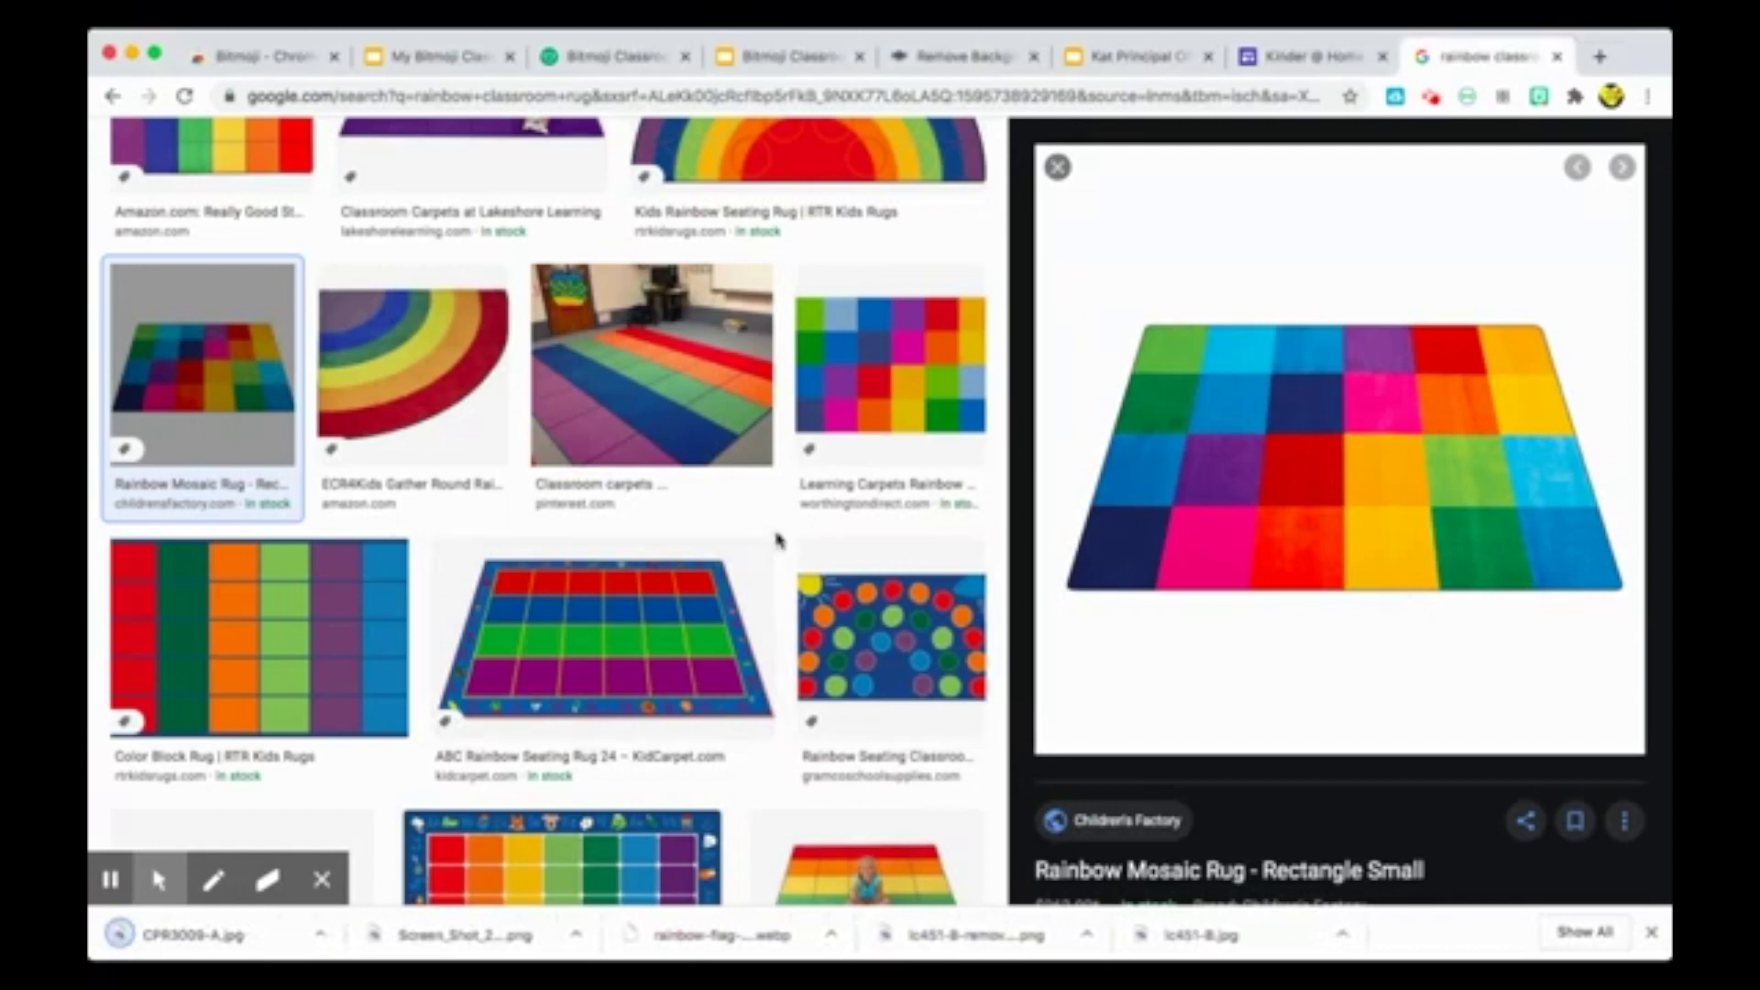
{"action": "left_click", "coordinate": [963, 58]}
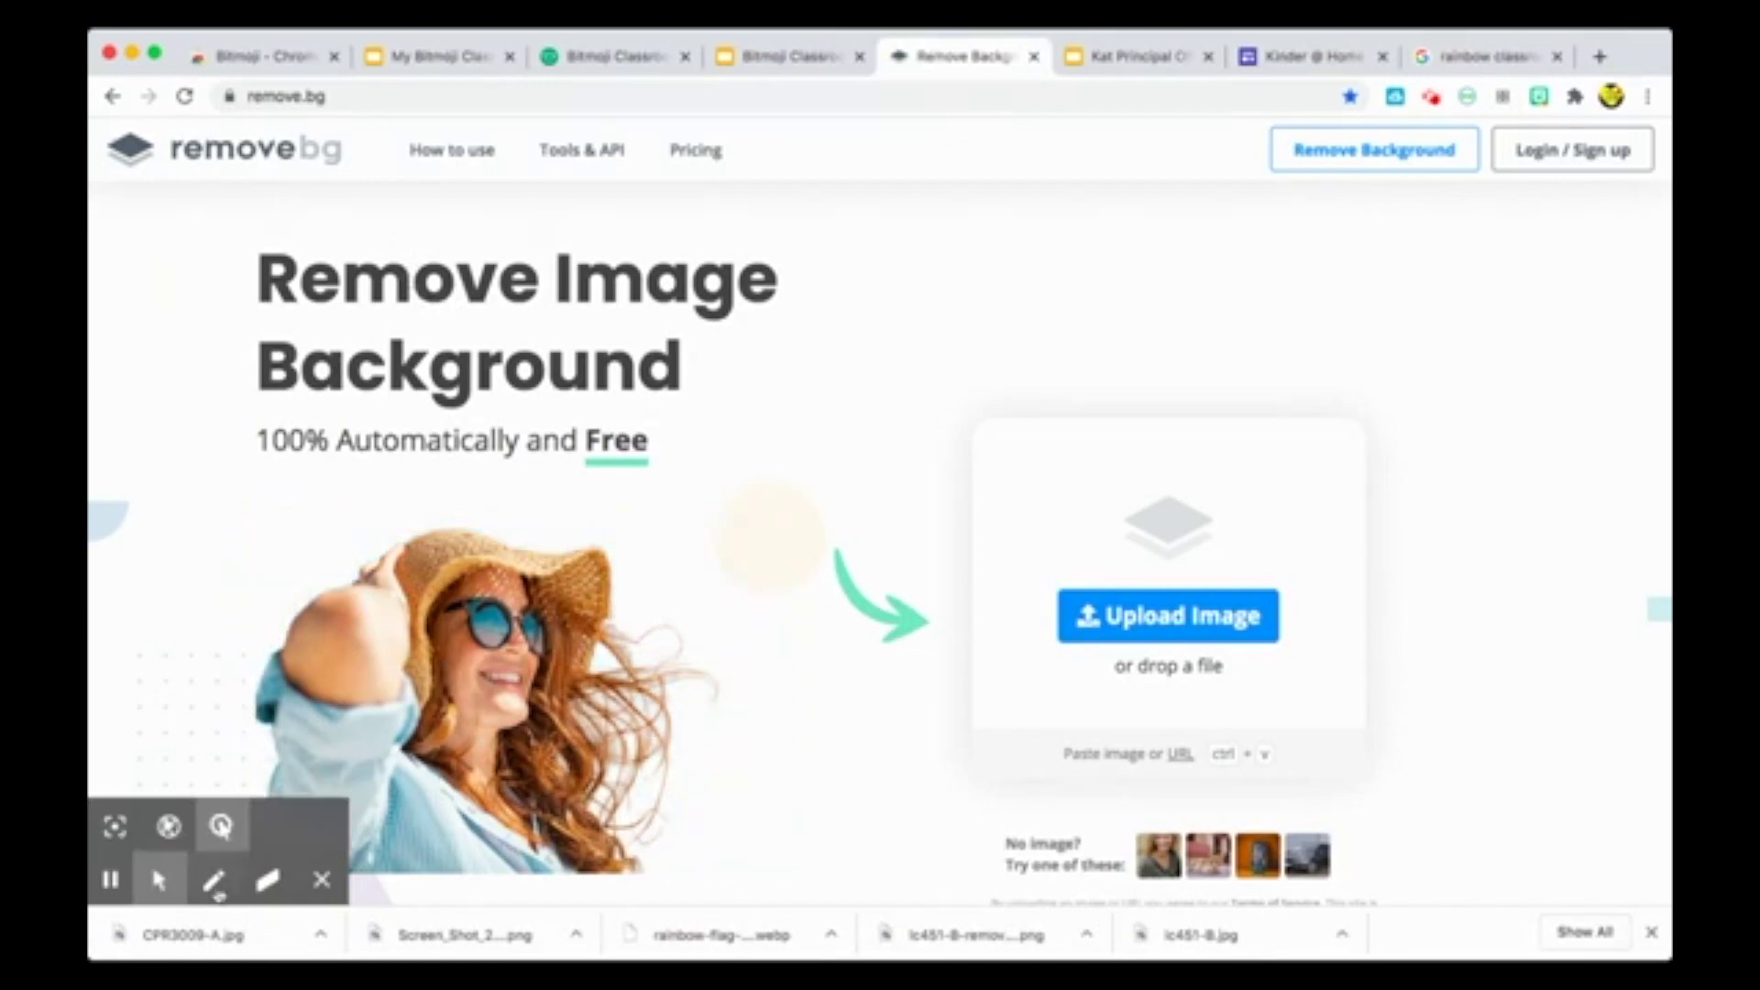
- Upload CPR3009-A.jpg to remove.bg and download the background-free PNG
{"action": "left_click_drag", "start_coordinate": [213, 944], "coordinate": [857, 484]}
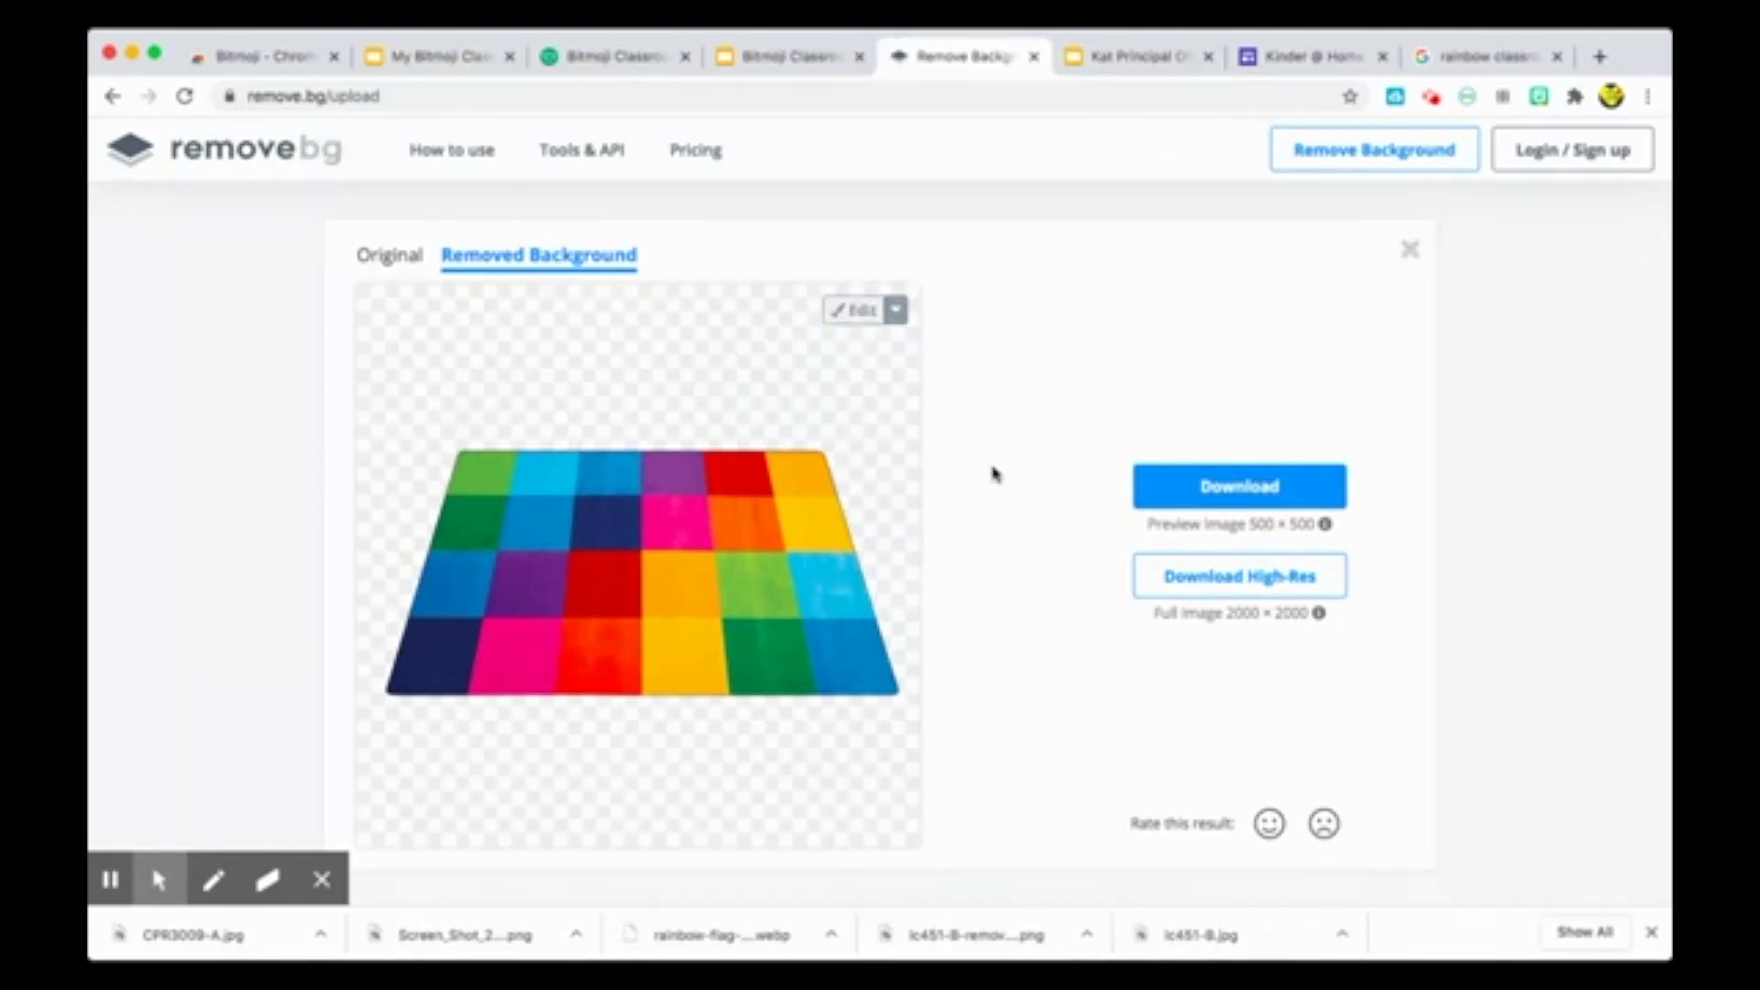
{"action": "left_click", "coordinate": [1233, 486]}
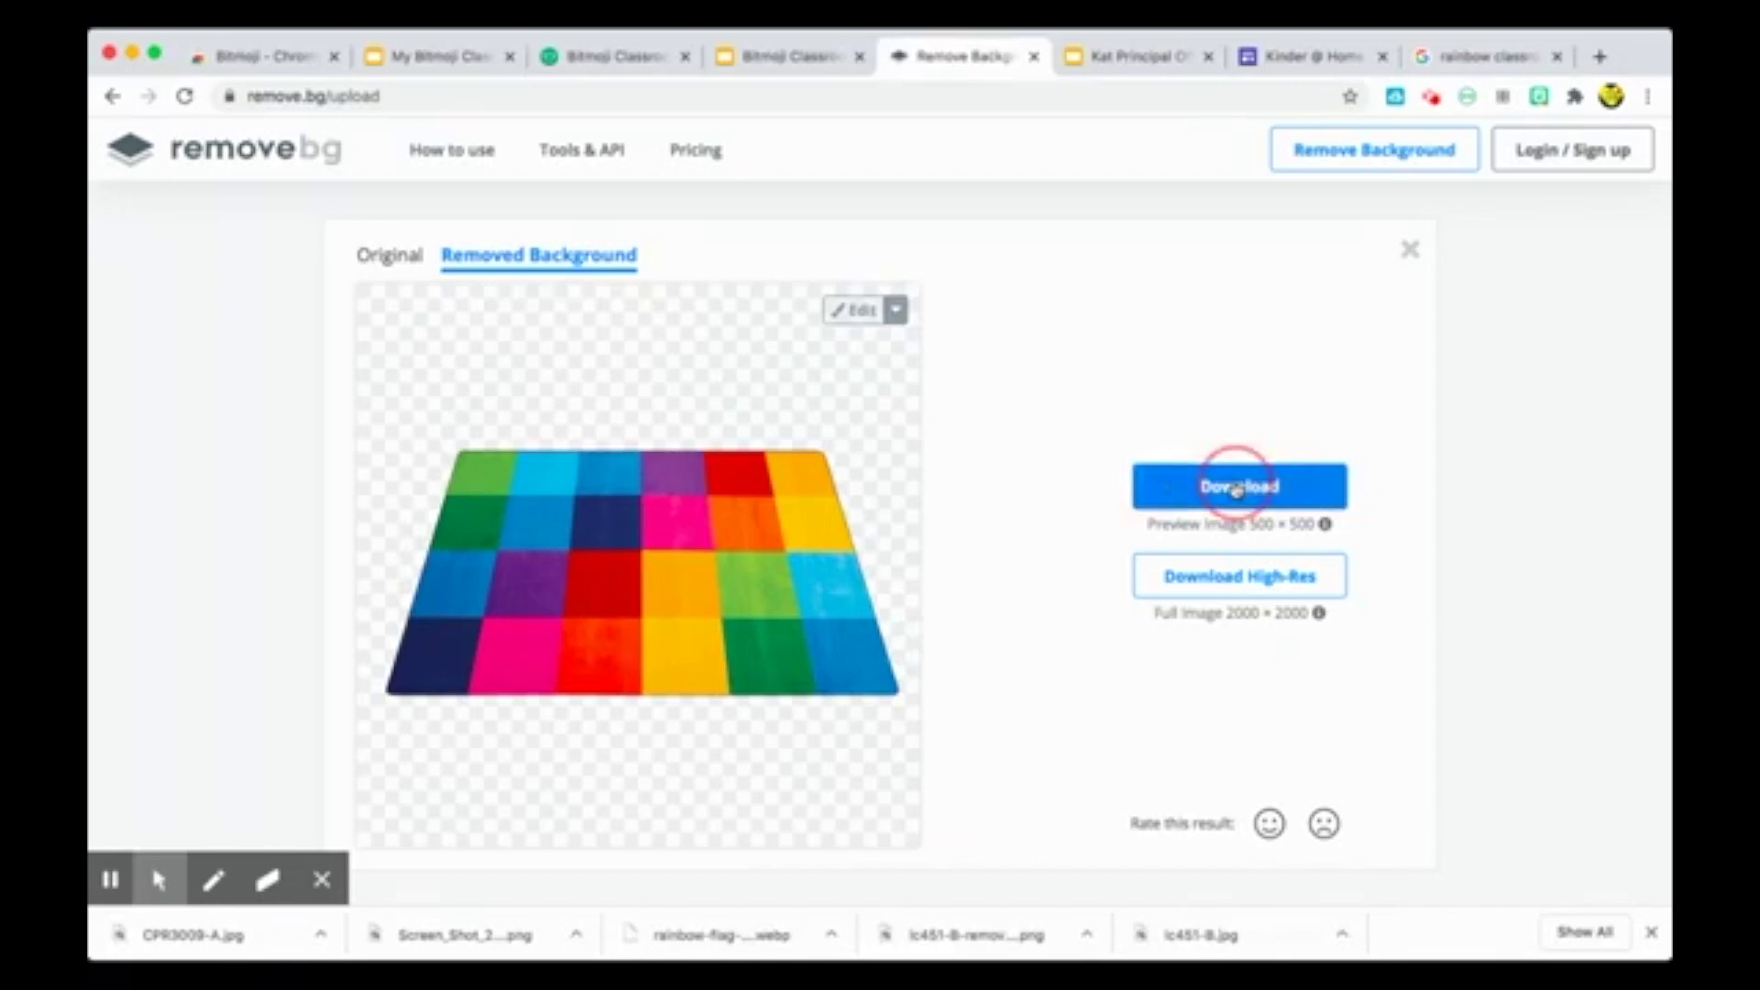
- Drag the transparent rug PNG onto slide 1 and shrink it from the corner
{"action": "left_click", "coordinate": [787, 65]}
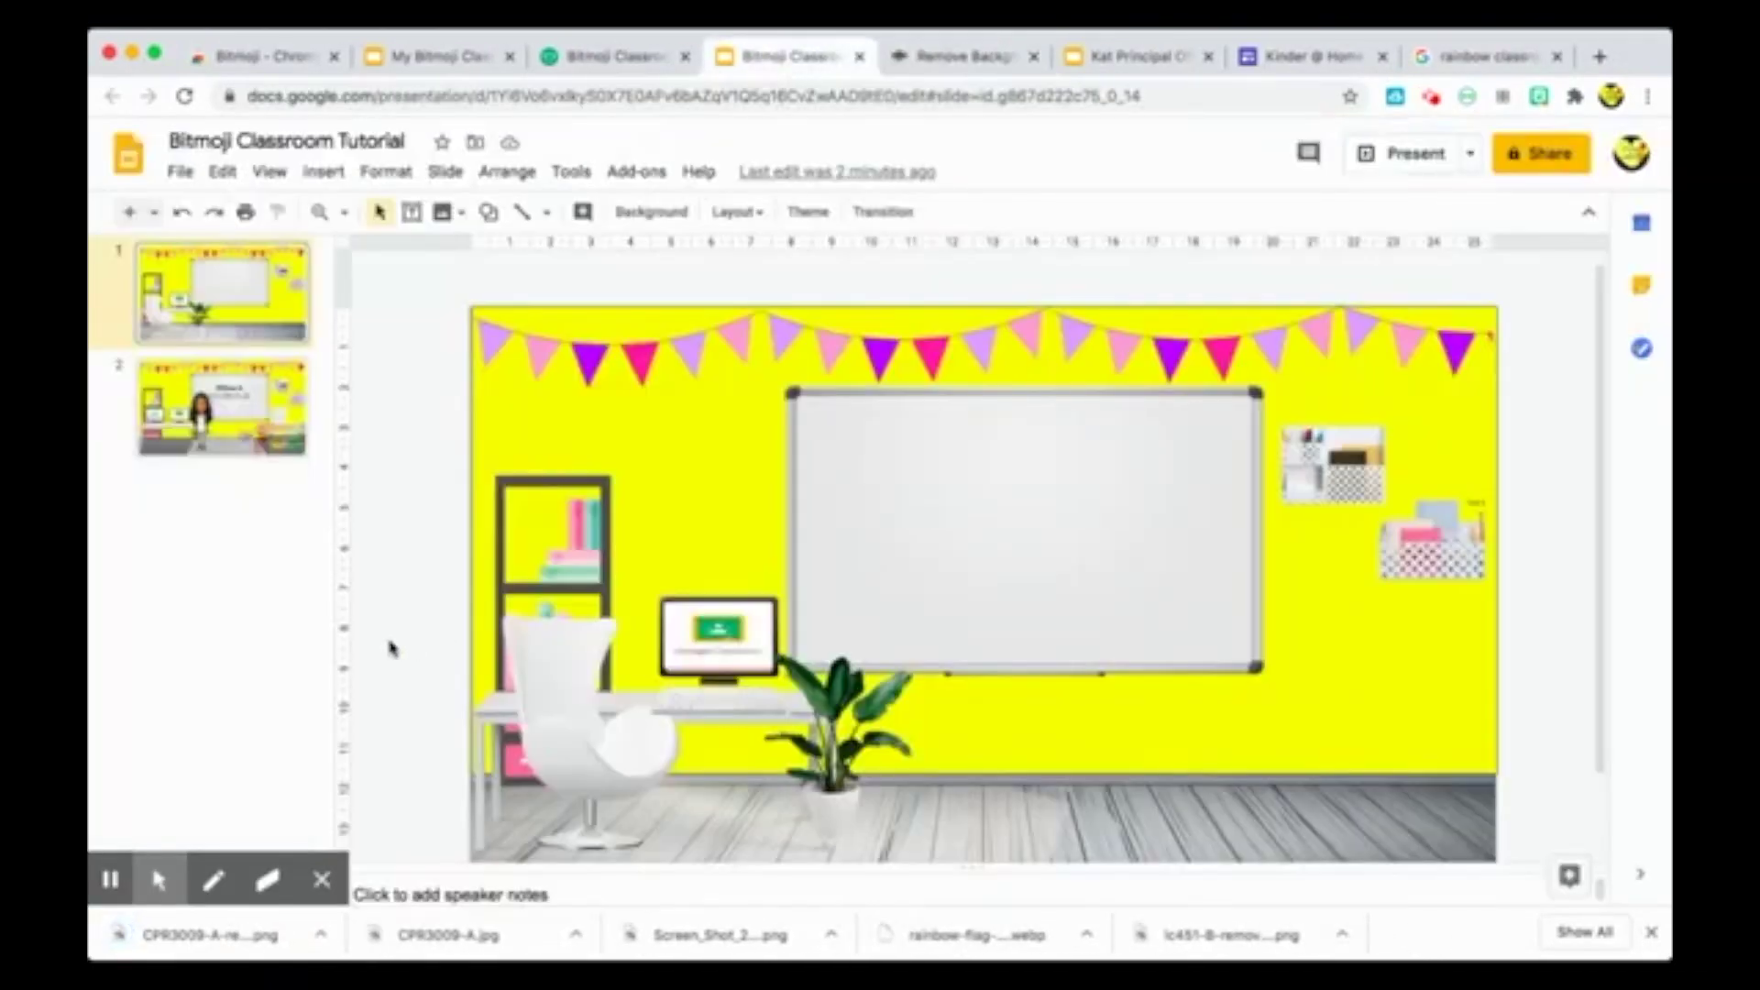
{"action": "left_click_drag", "start_coordinate": [223, 935], "coordinate": [1024, 775]}
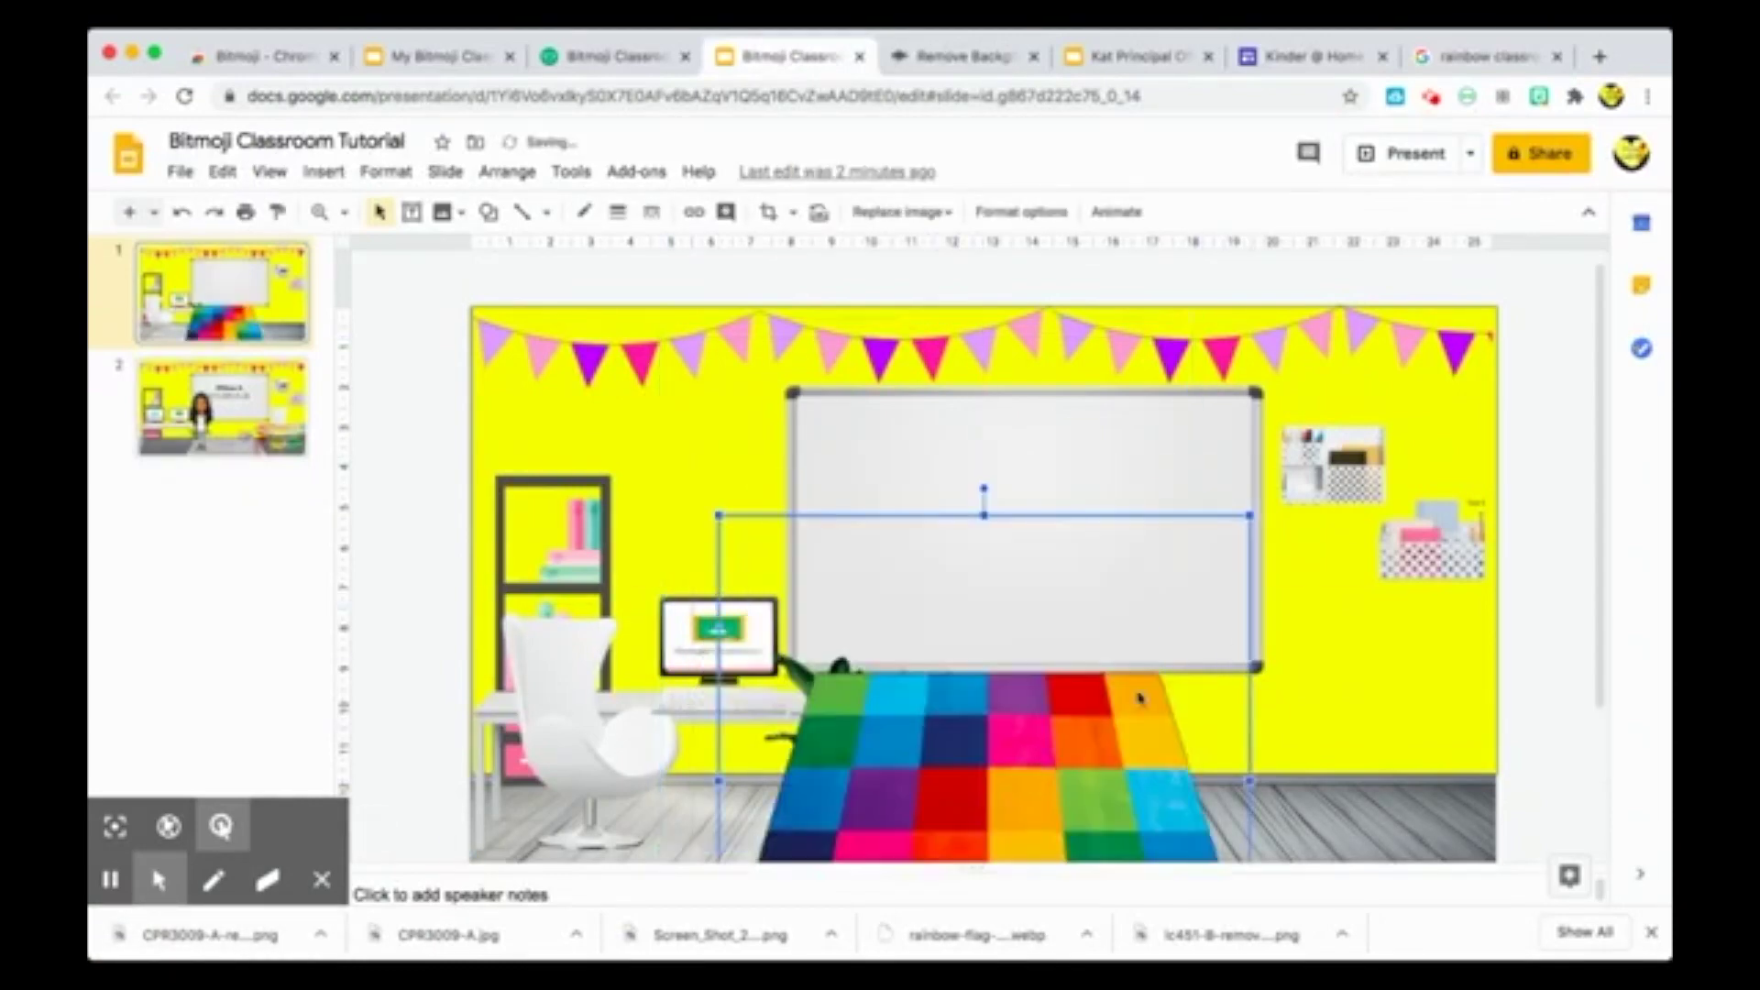
{"action": "left_click_drag", "start_coordinate": [1250, 515], "coordinate": [1139, 628]}
{"action": "left_click_drag", "start_coordinate": [1004, 754], "coordinate": [1062, 758]}
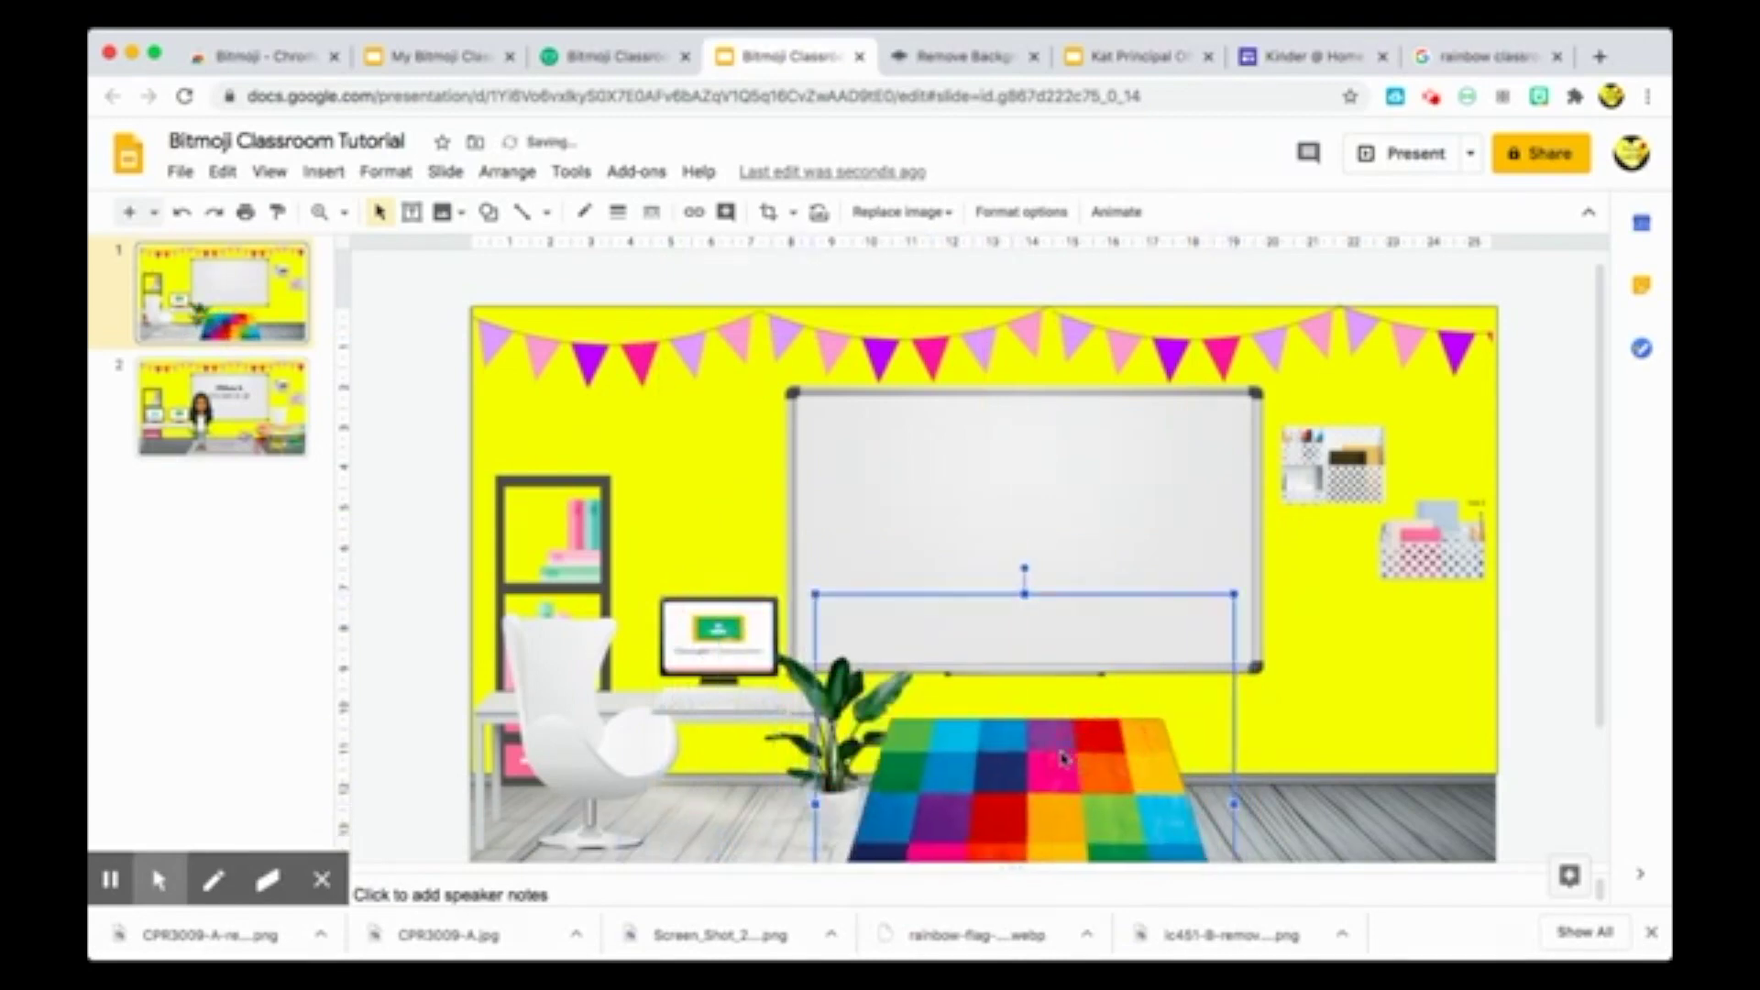
- Flatten the rug from its top edge and settle it on the floor in front of the plant
{"action": "scroll", "coordinate": [1062, 757], "scroll_direction": "down", "scroll_amount": 3}
{"action": "left_click_drag", "start_coordinate": [1045, 683], "coordinate": [1025, 661]}
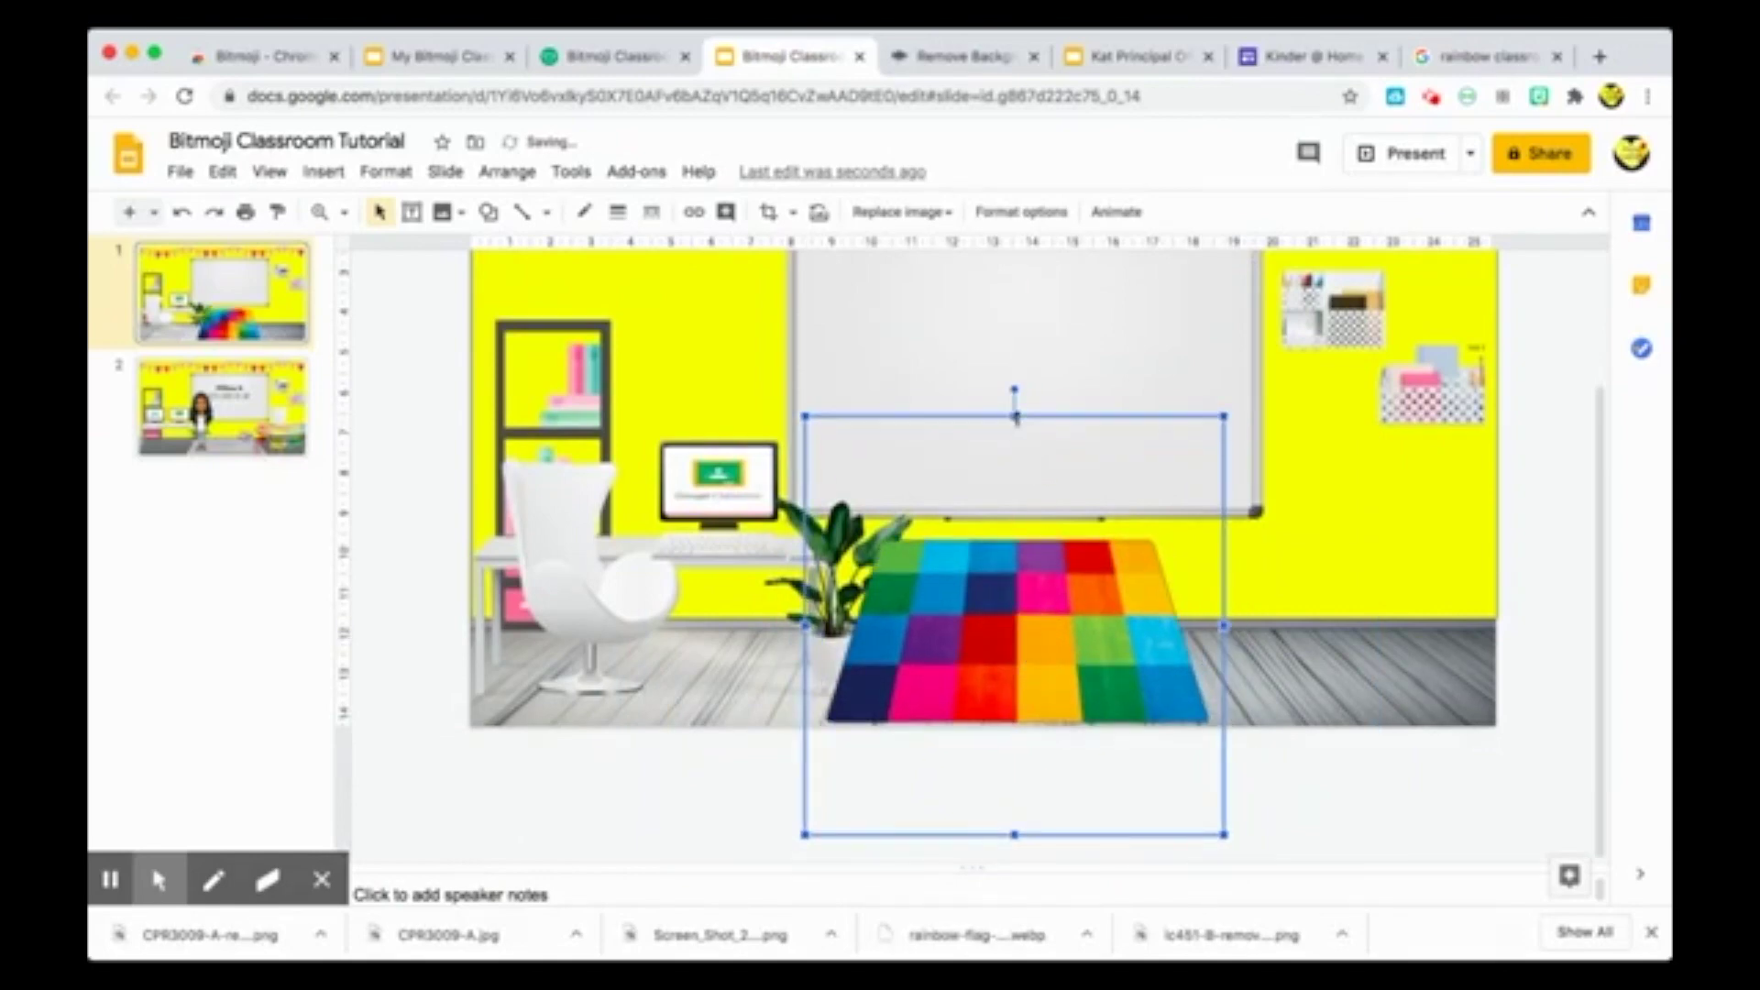
{"action": "left_click_drag", "start_coordinate": [1014, 417], "coordinate": [1011, 540]}
{"action": "left_click_drag", "start_coordinate": [1008, 662], "coordinate": [1009, 651]}
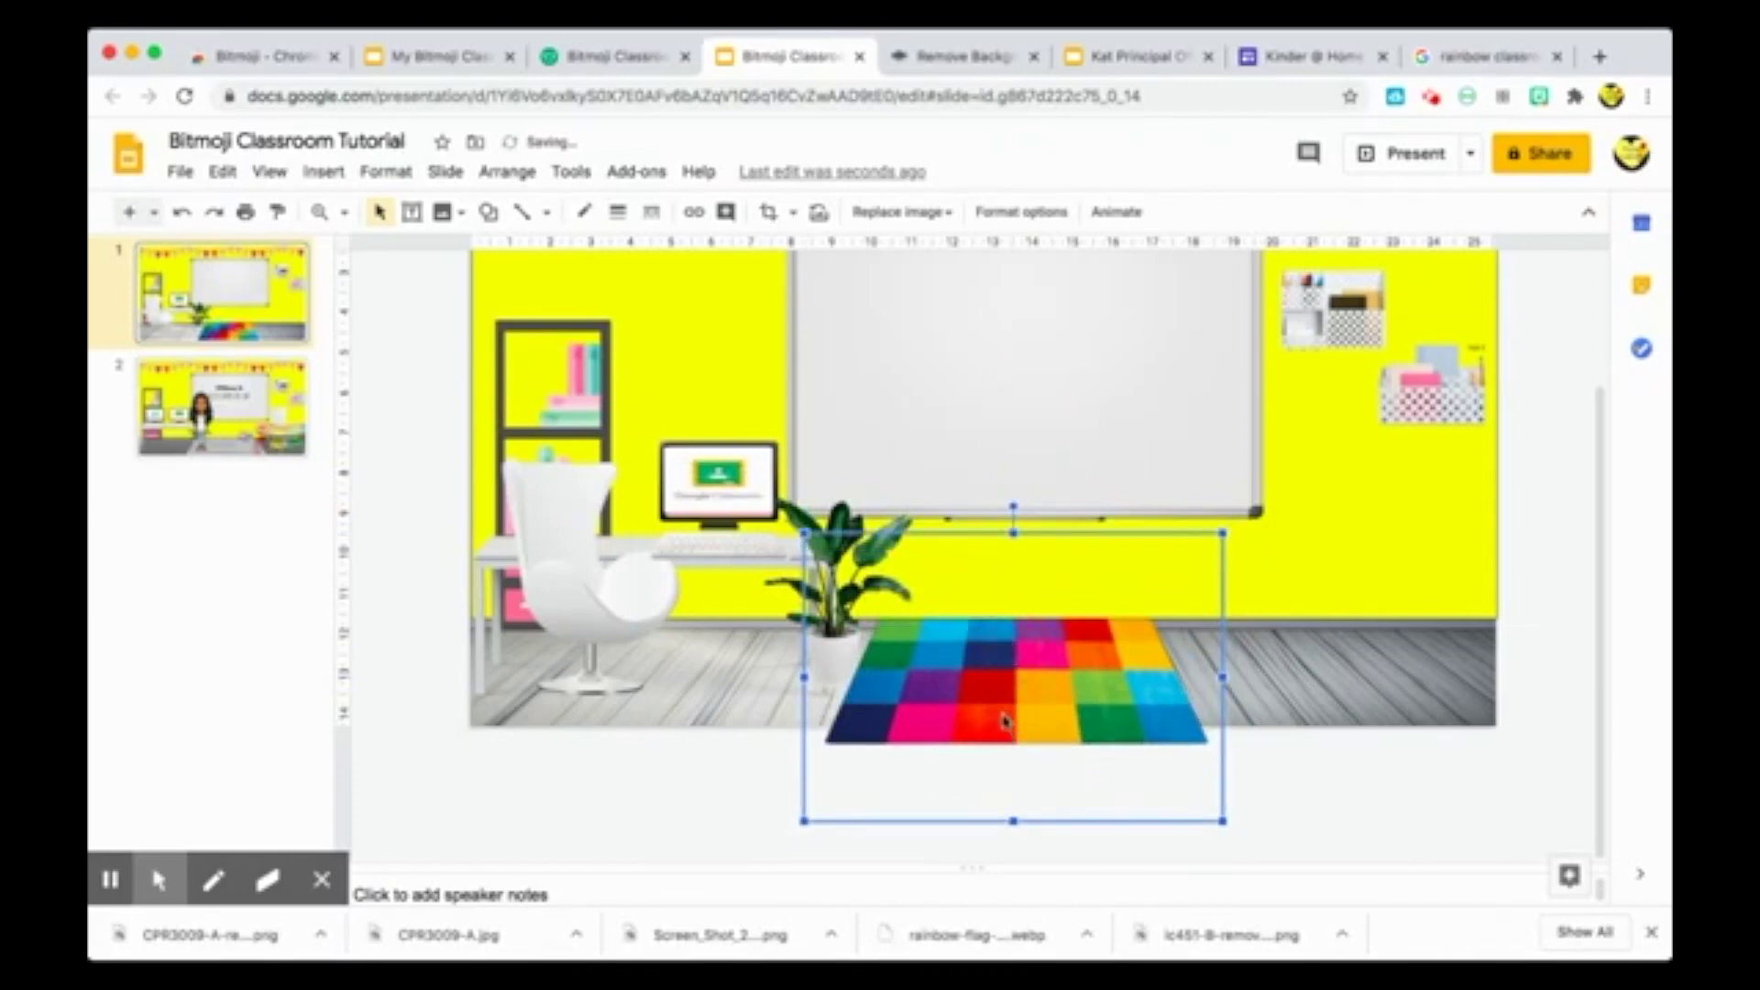
{"action": "left_click_drag", "start_coordinate": [1014, 532], "coordinate": [1014, 558]}
{"action": "left_click_drag", "start_coordinate": [1016, 672], "coordinate": [1018, 660]}
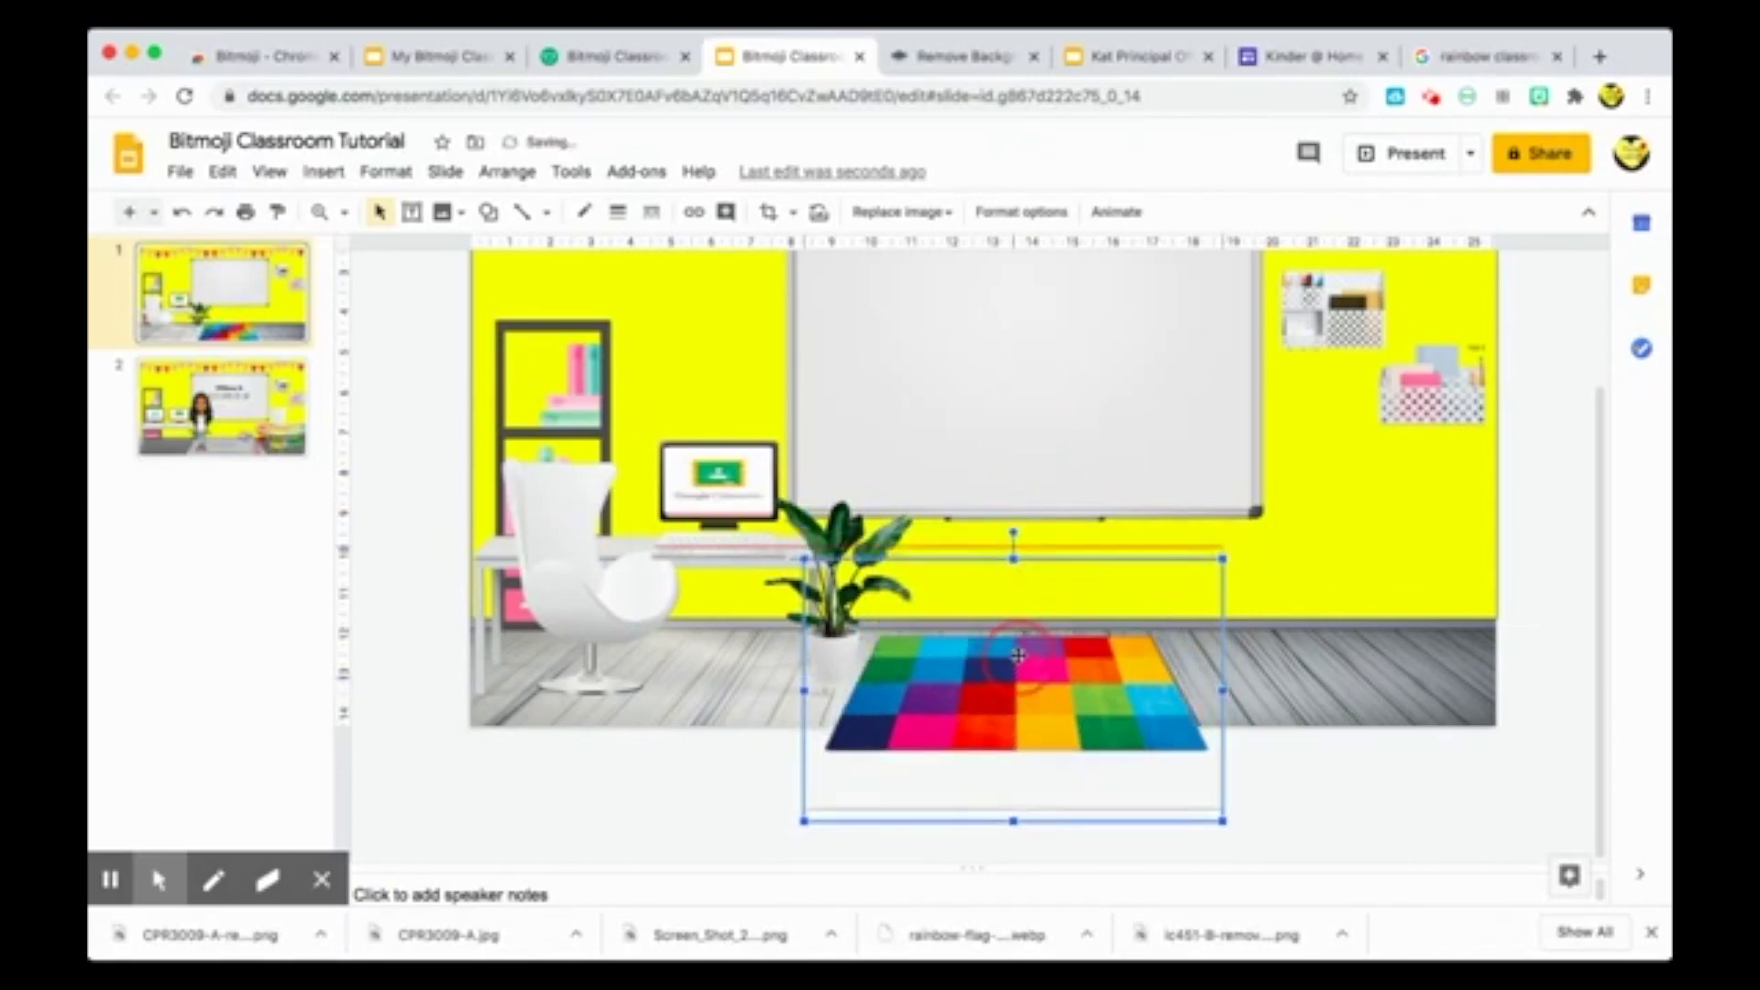
{"action": "left_click", "coordinate": [1525, 601]}
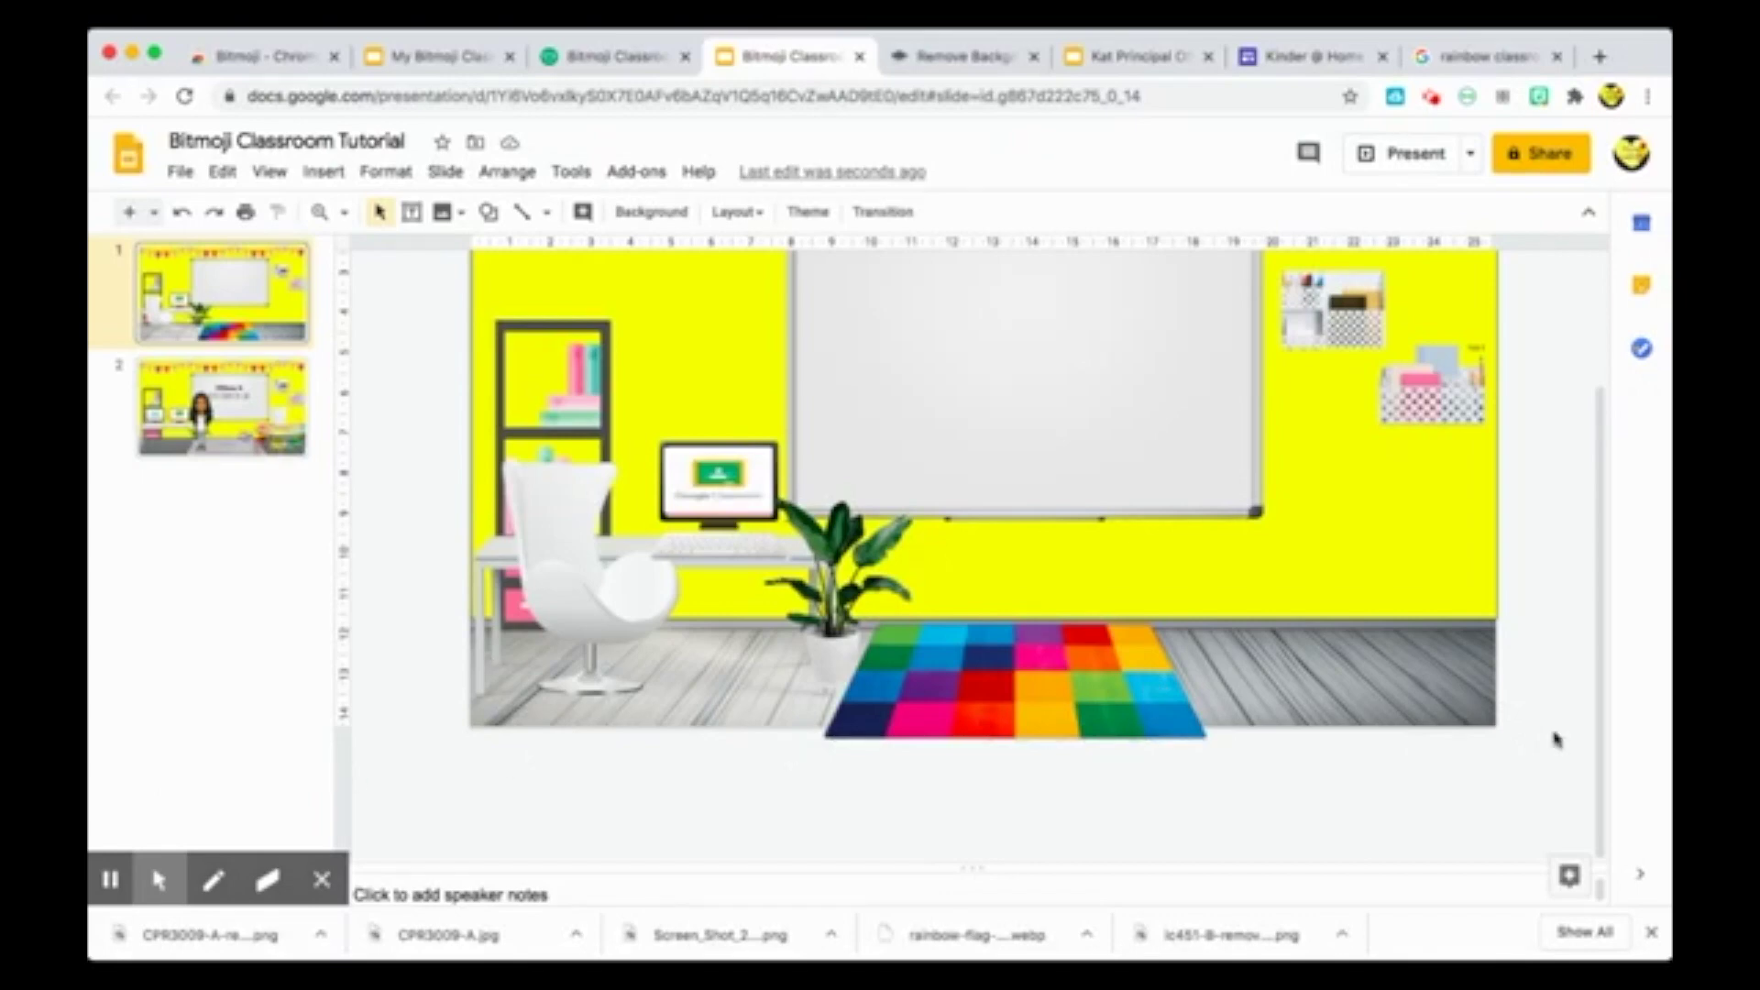
{"action": "left_click", "coordinate": [1057, 697]}
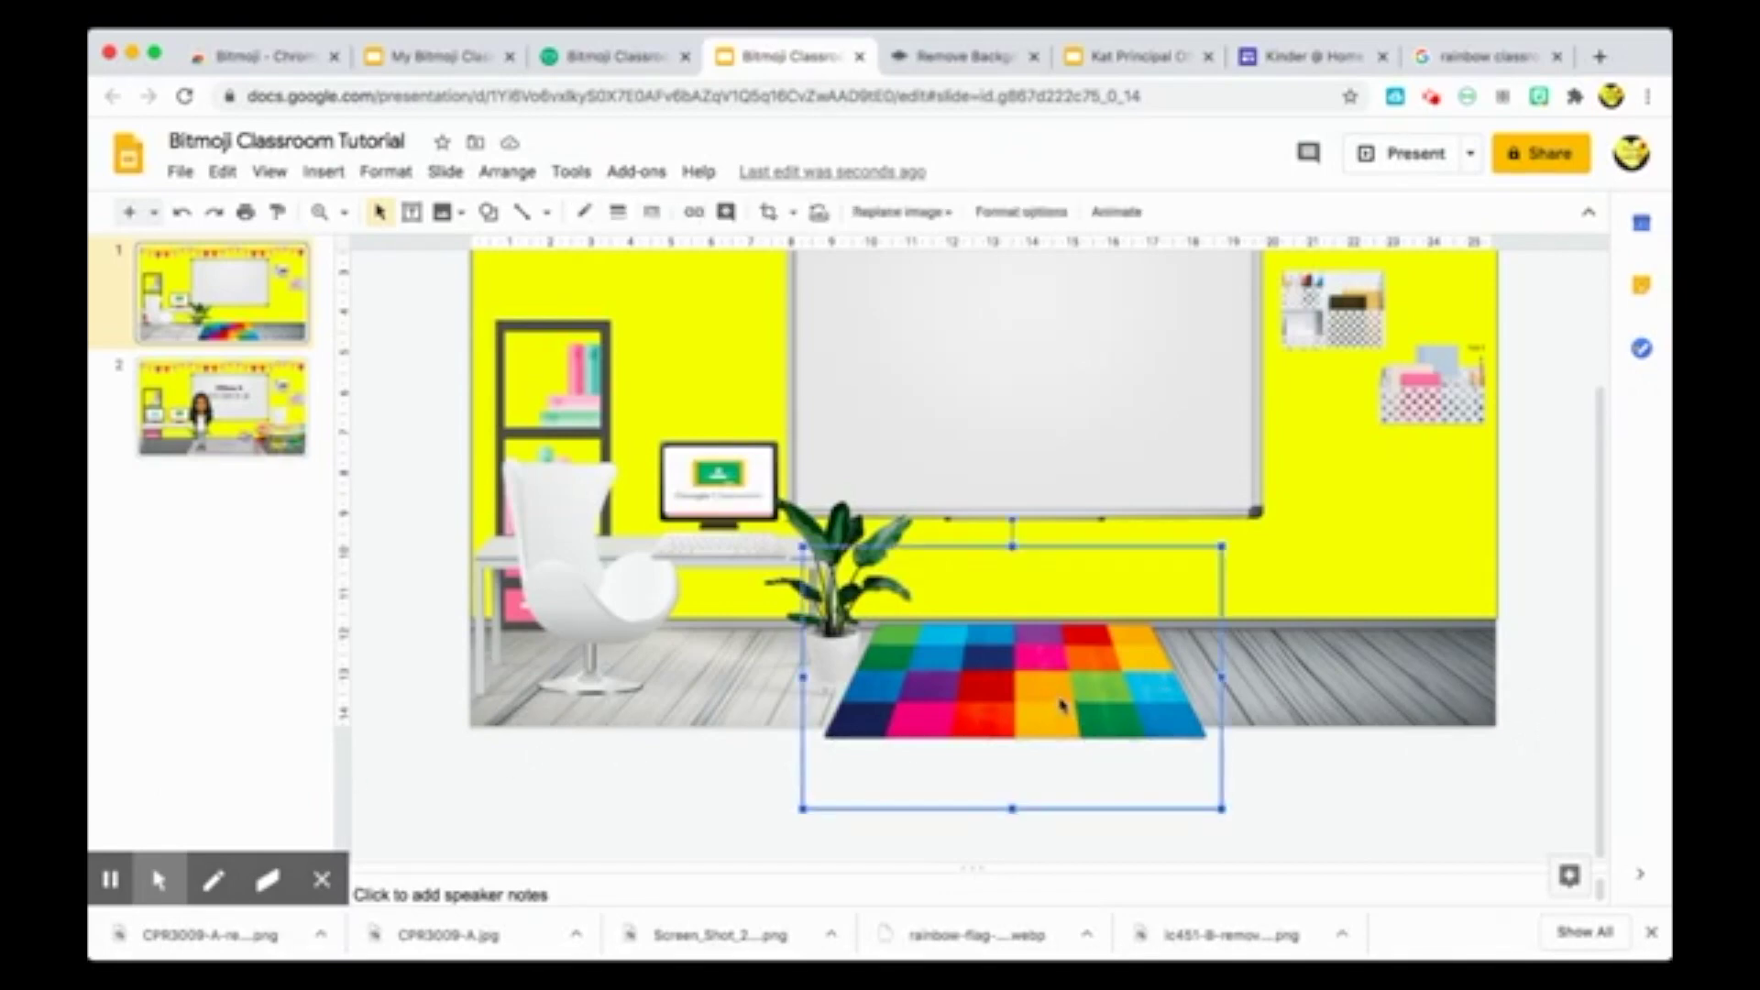
- Select the computer-lab slide 2, then view the 'classroom computer rules poster' image results
{"action": "left_click", "coordinate": [1540, 511]}
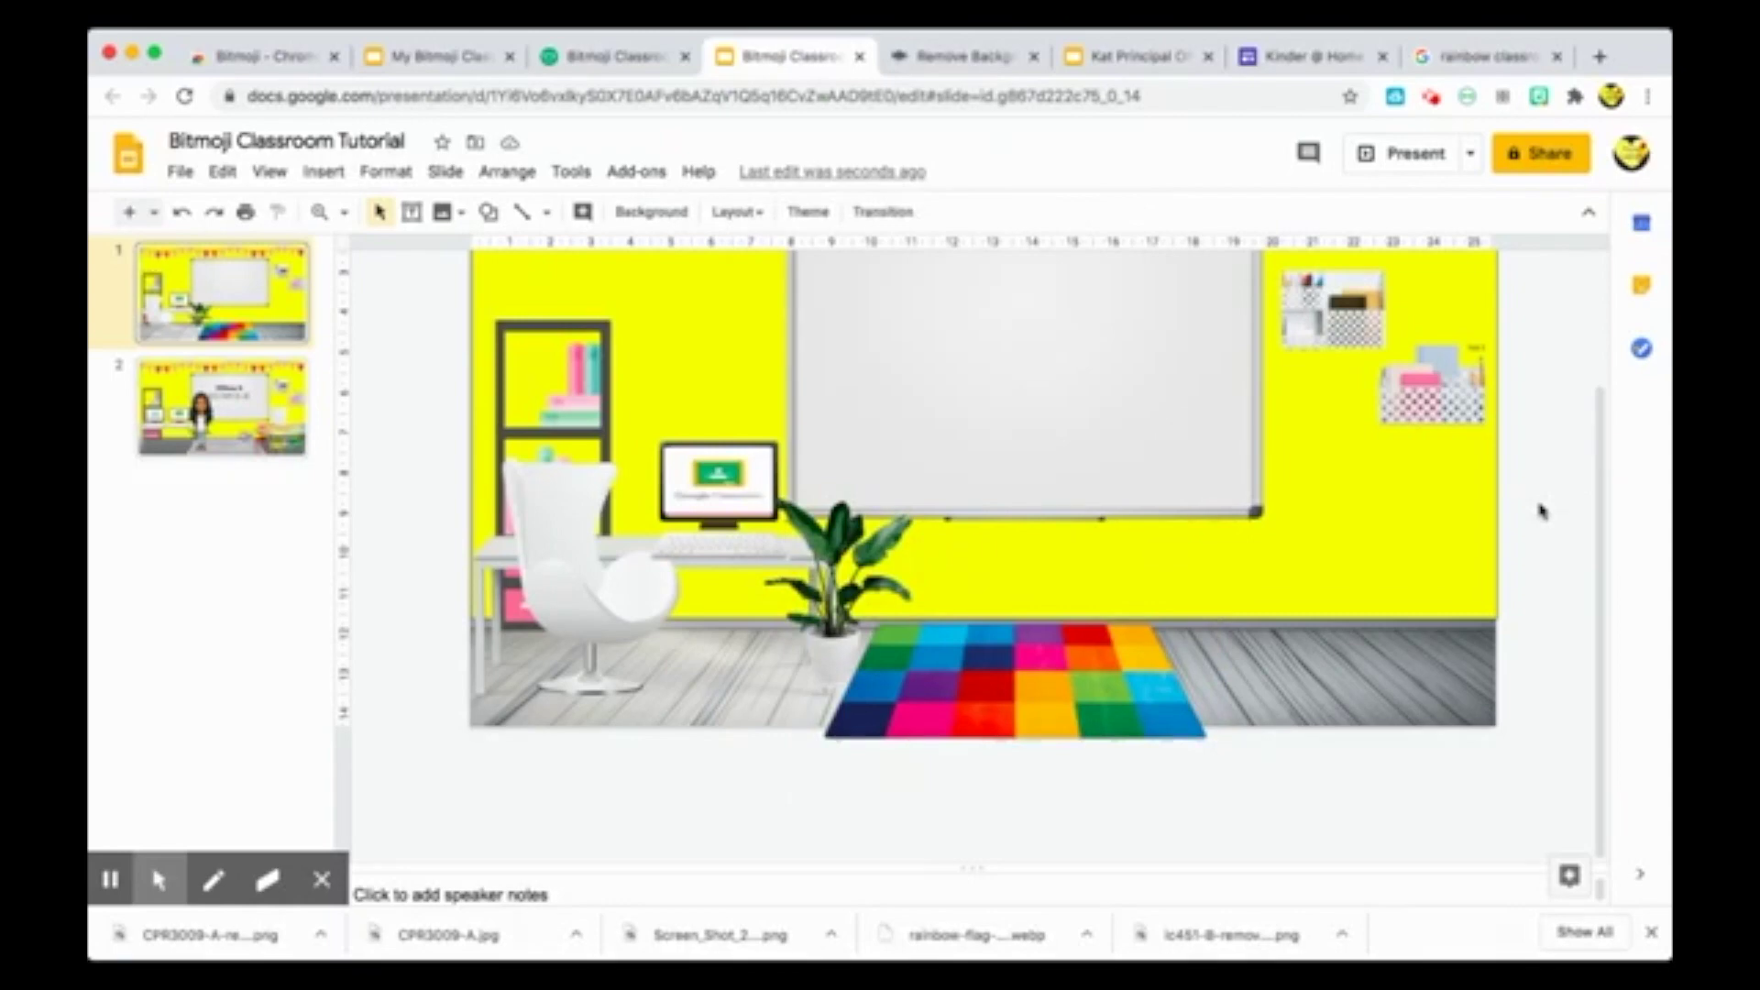
{"action": "scroll", "coordinate": [1540, 511], "scroll_direction": "up", "scroll_amount": 3}
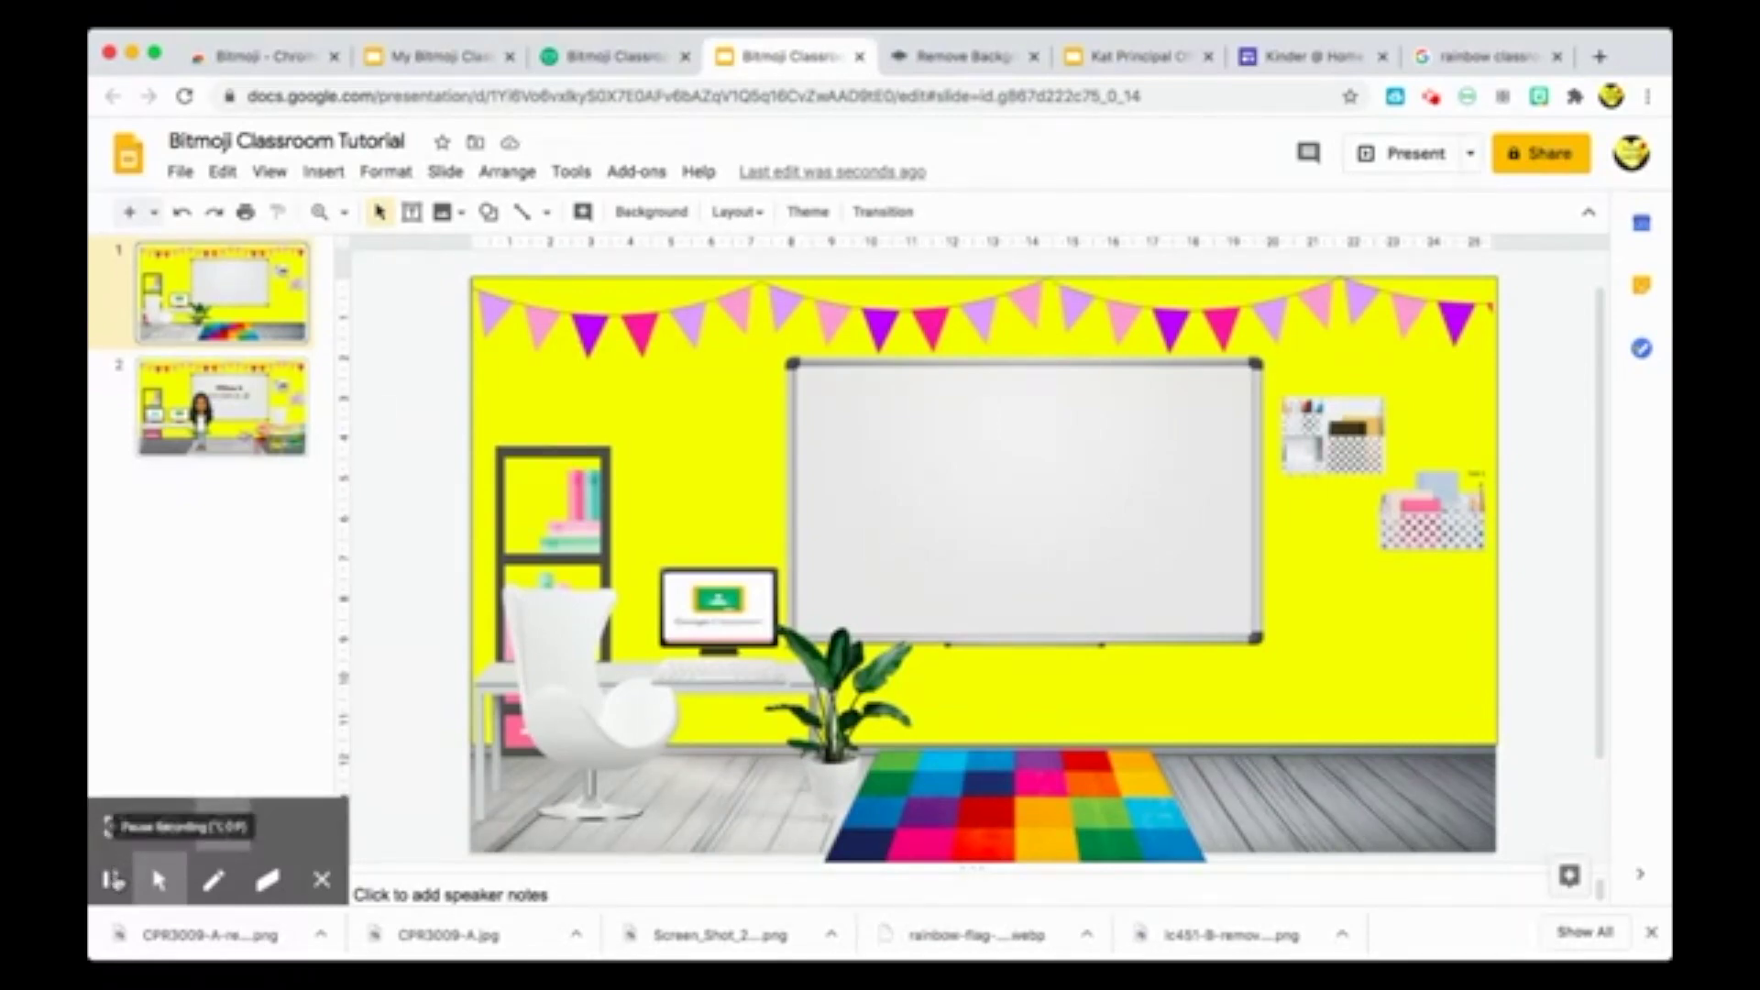
{"action": "left_click", "coordinate": [110, 880]}
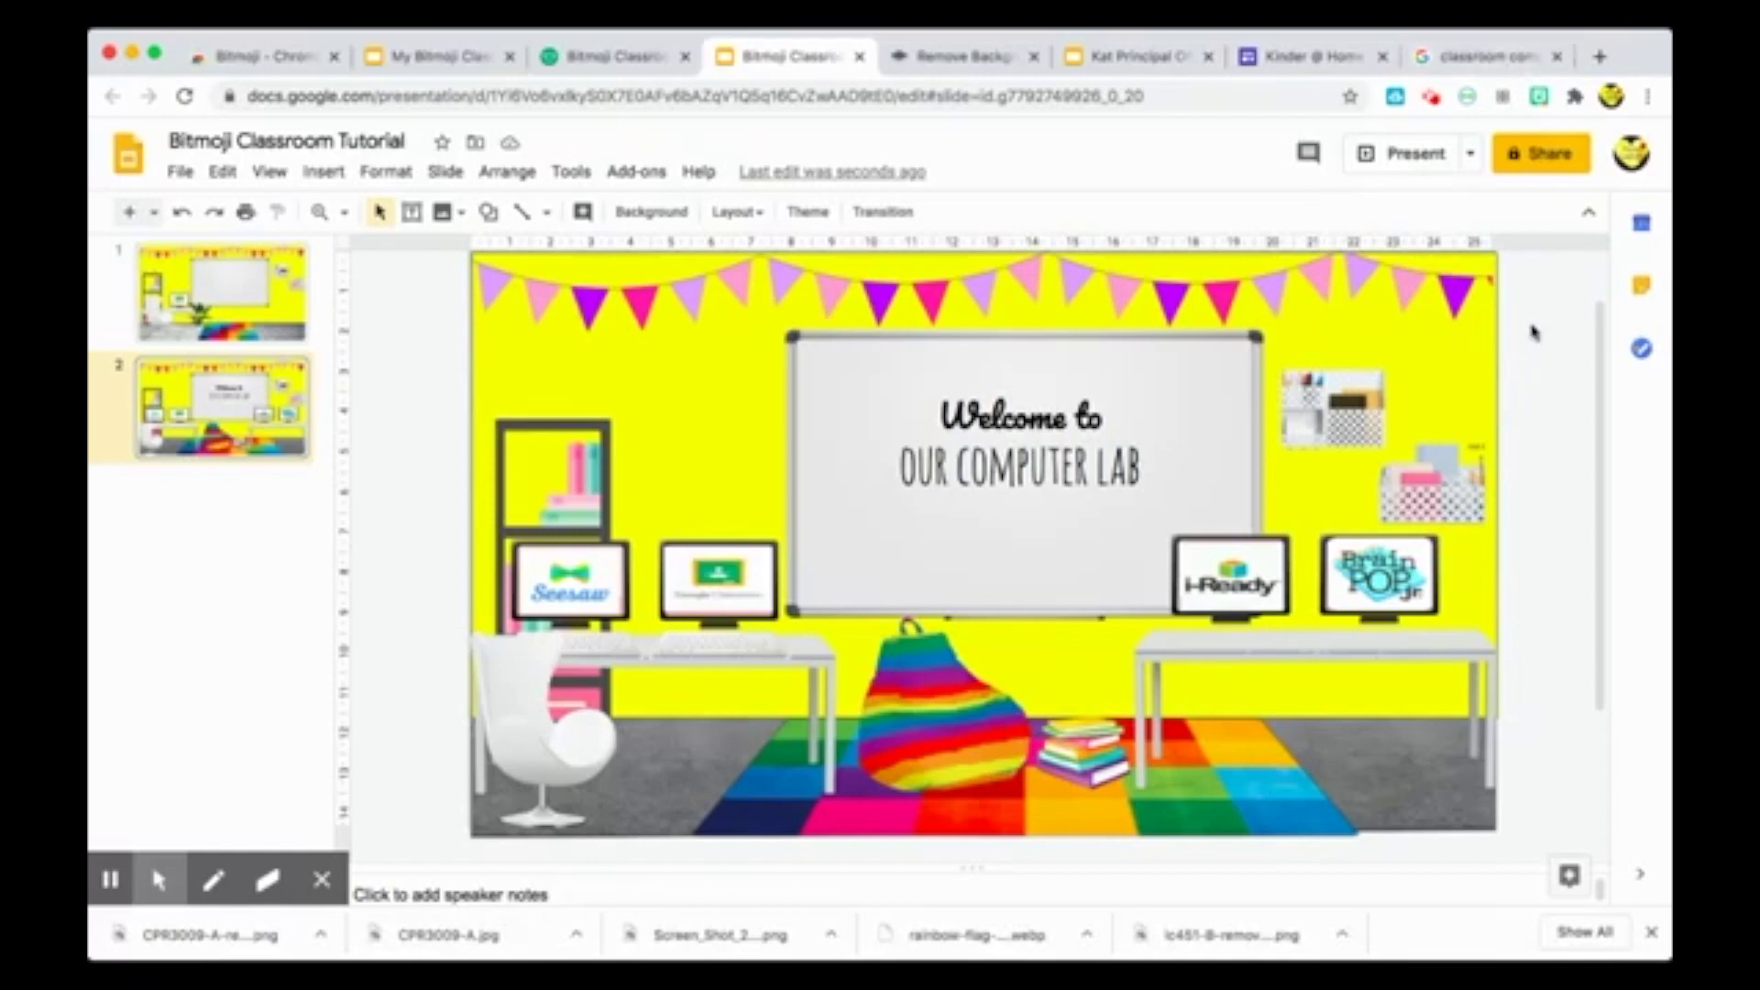
{"action": "left_click", "coordinate": [1494, 61]}
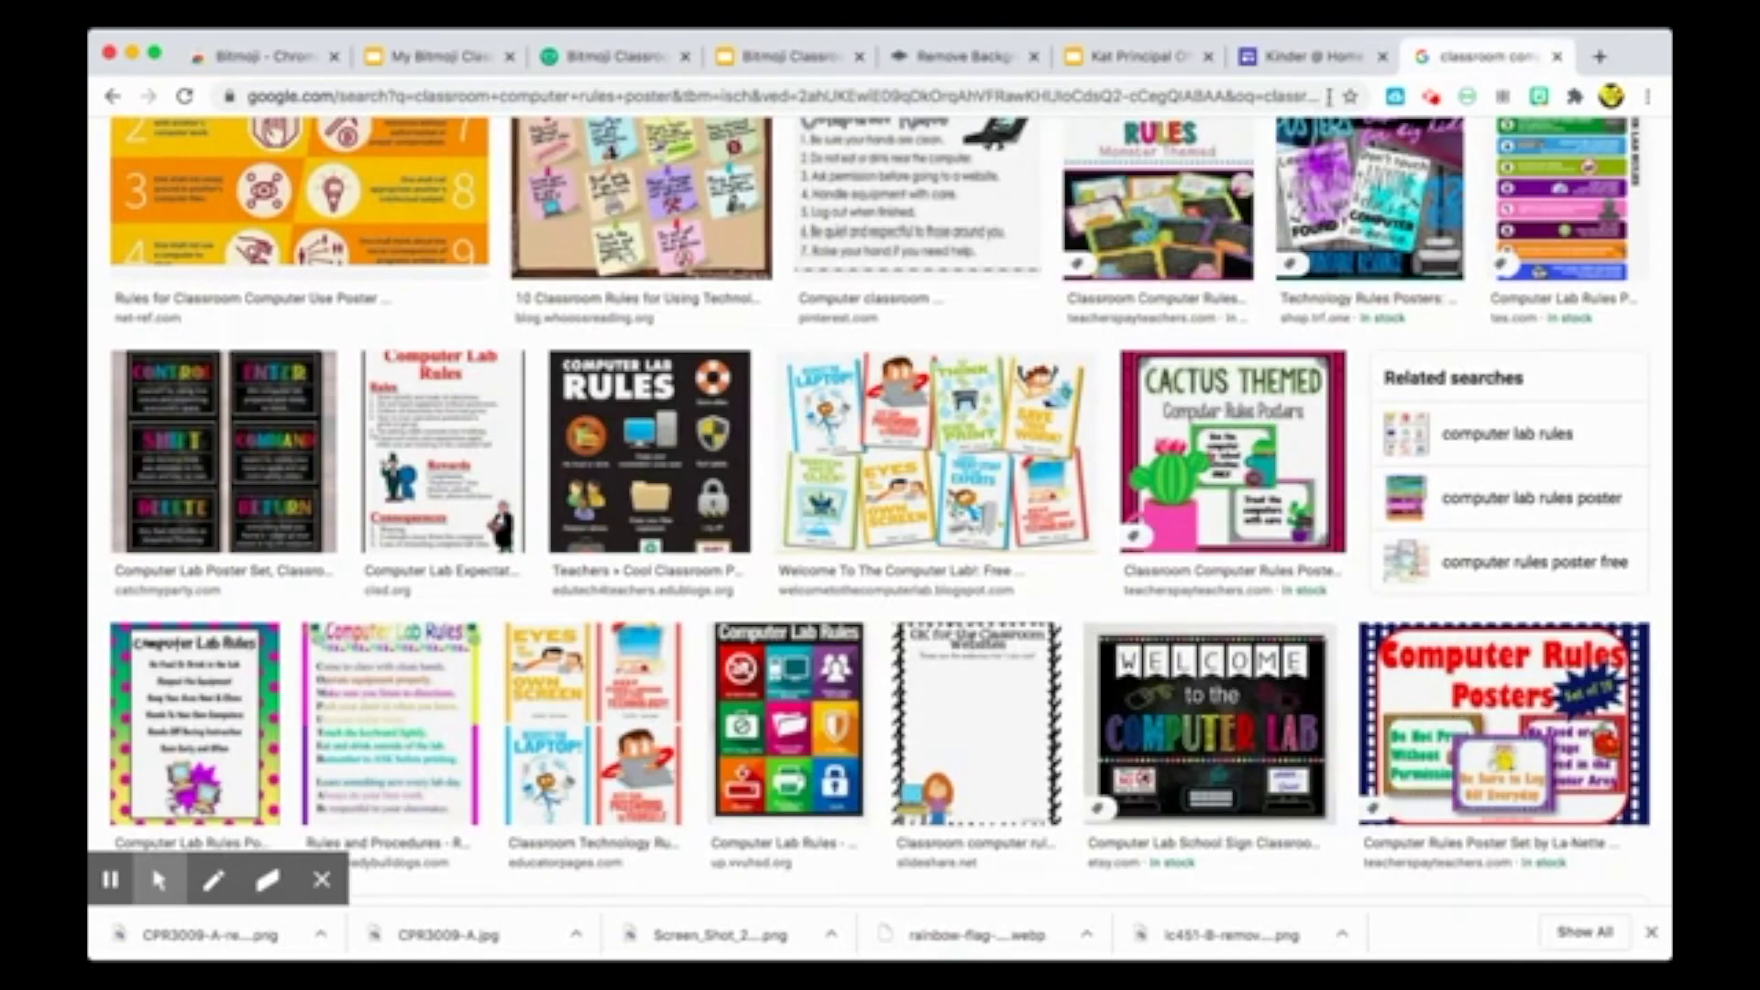
- Open and download the Computer Lab Rules poster from the image results
{"action": "scroll", "coordinate": [920, 605], "scroll_direction": "up", "scroll_amount": 1}
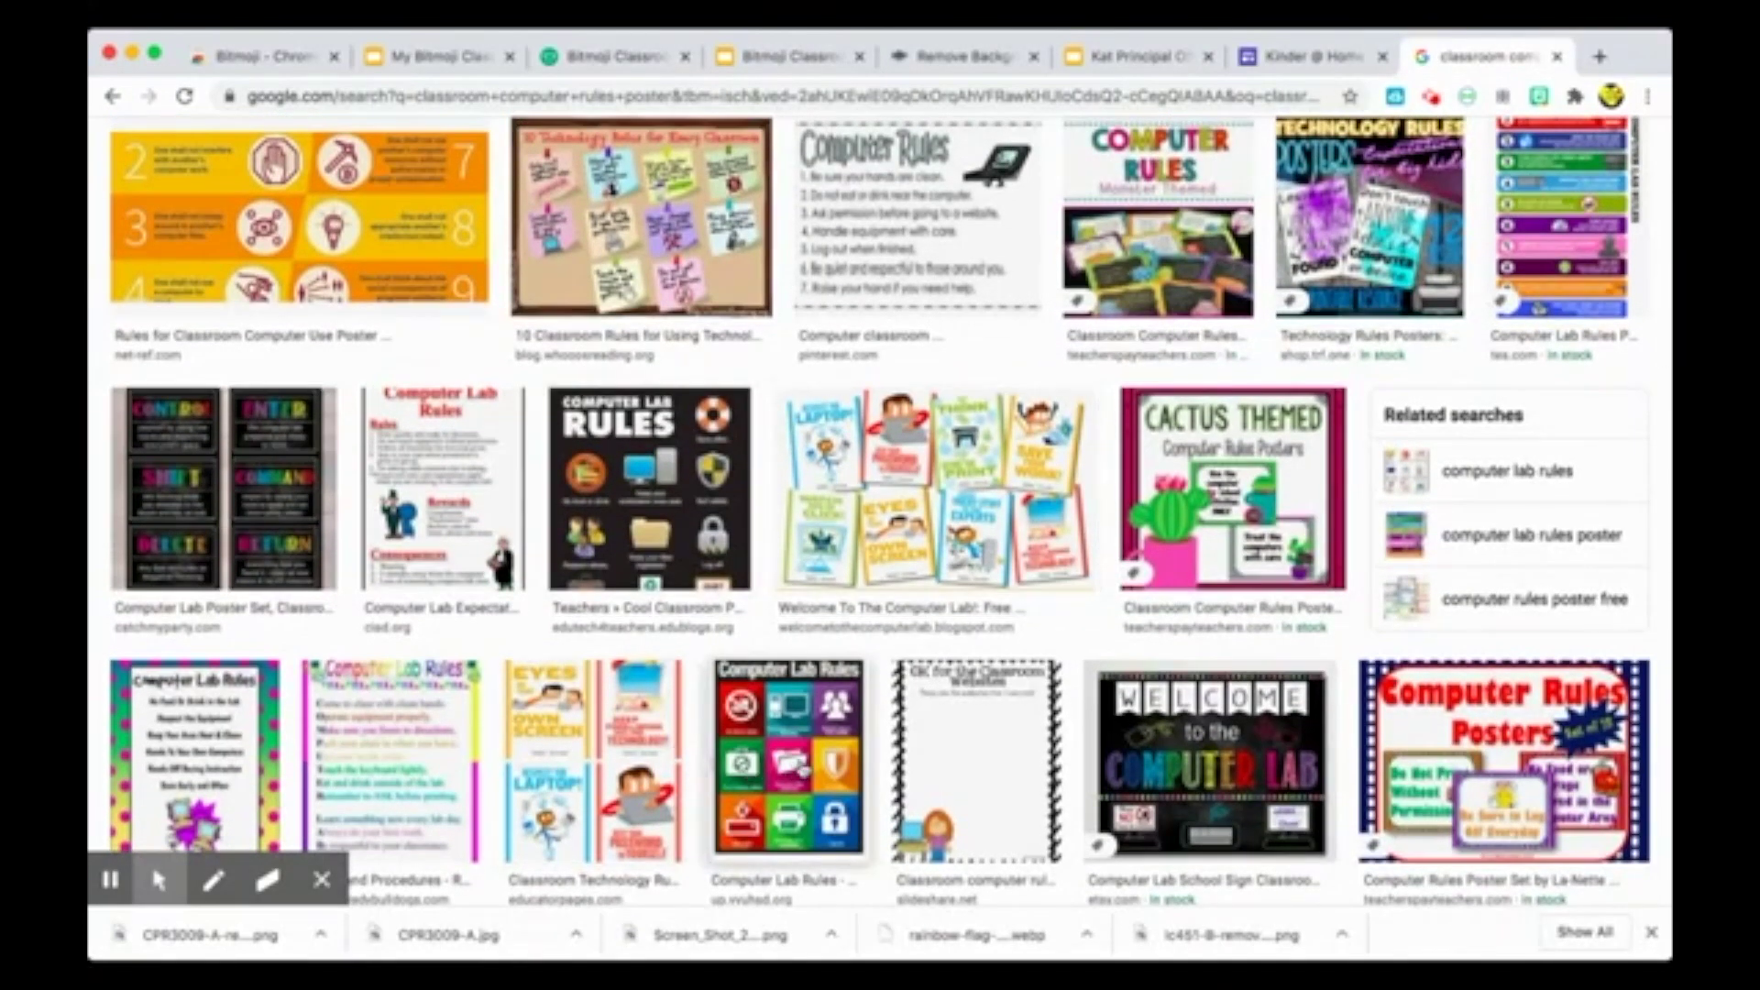
{"action": "scroll", "coordinate": [794, 733], "scroll_direction": "down", "scroll_amount": 1}
{"action": "left_click", "coordinate": [793, 720]}
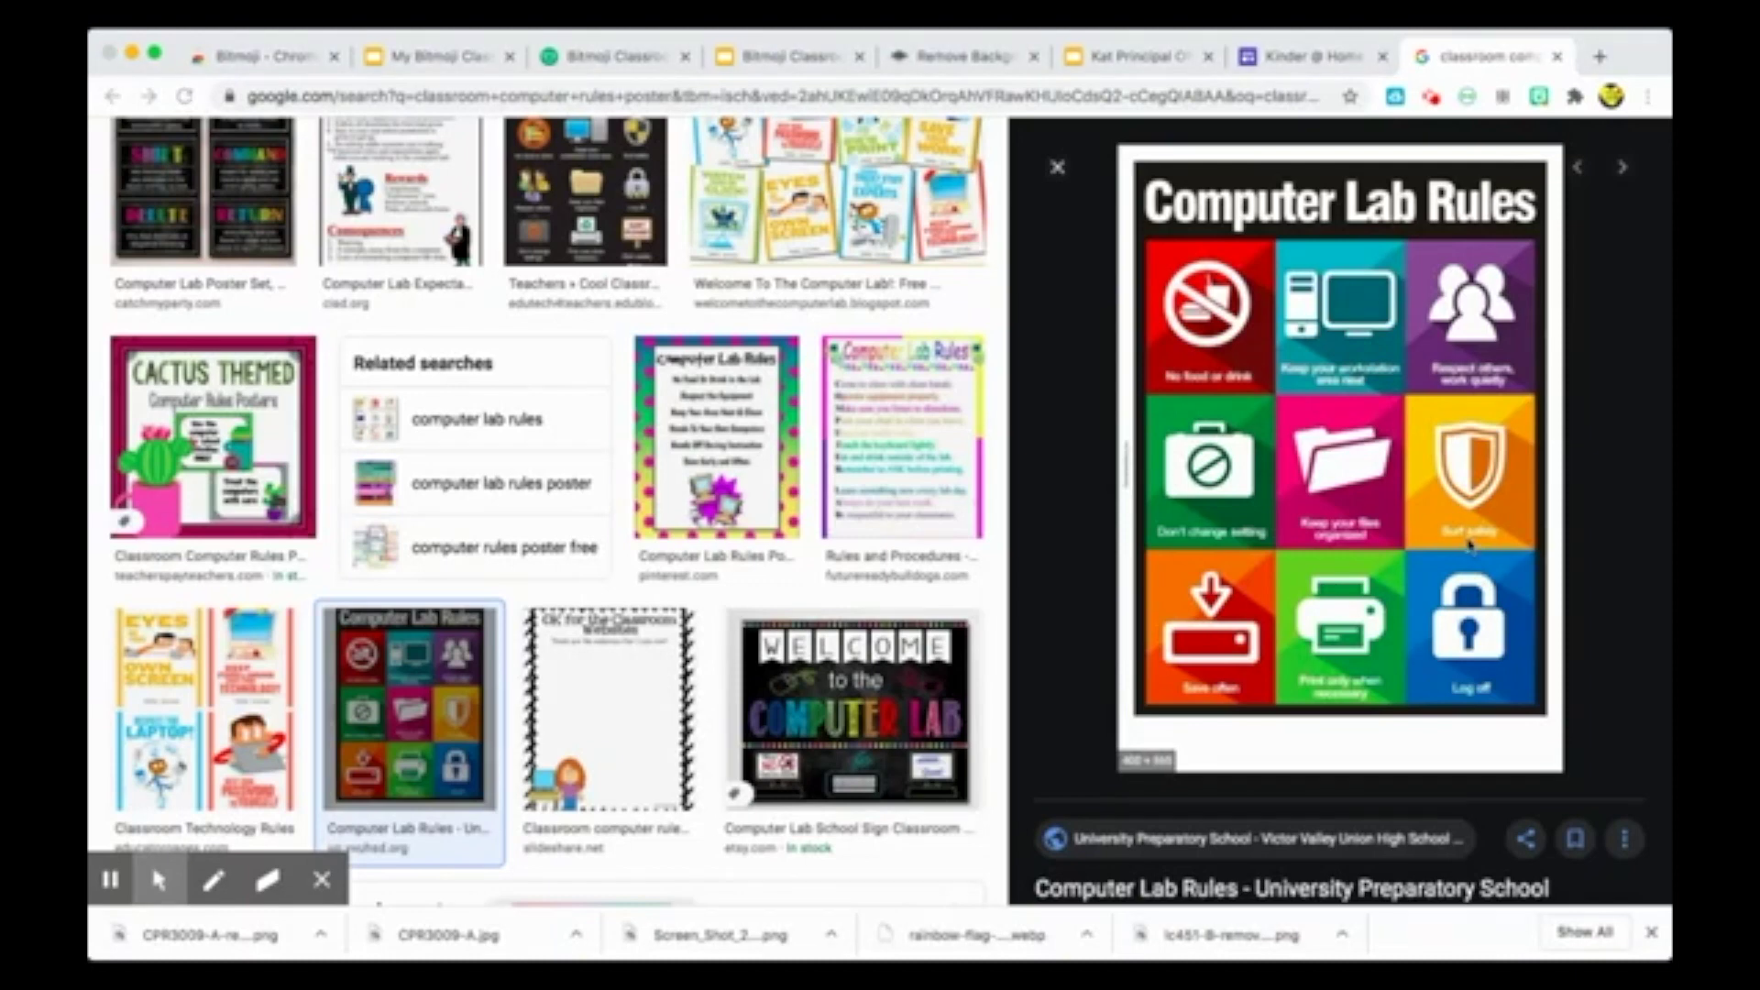
{"action": "left_click", "coordinate": [963, 56]}
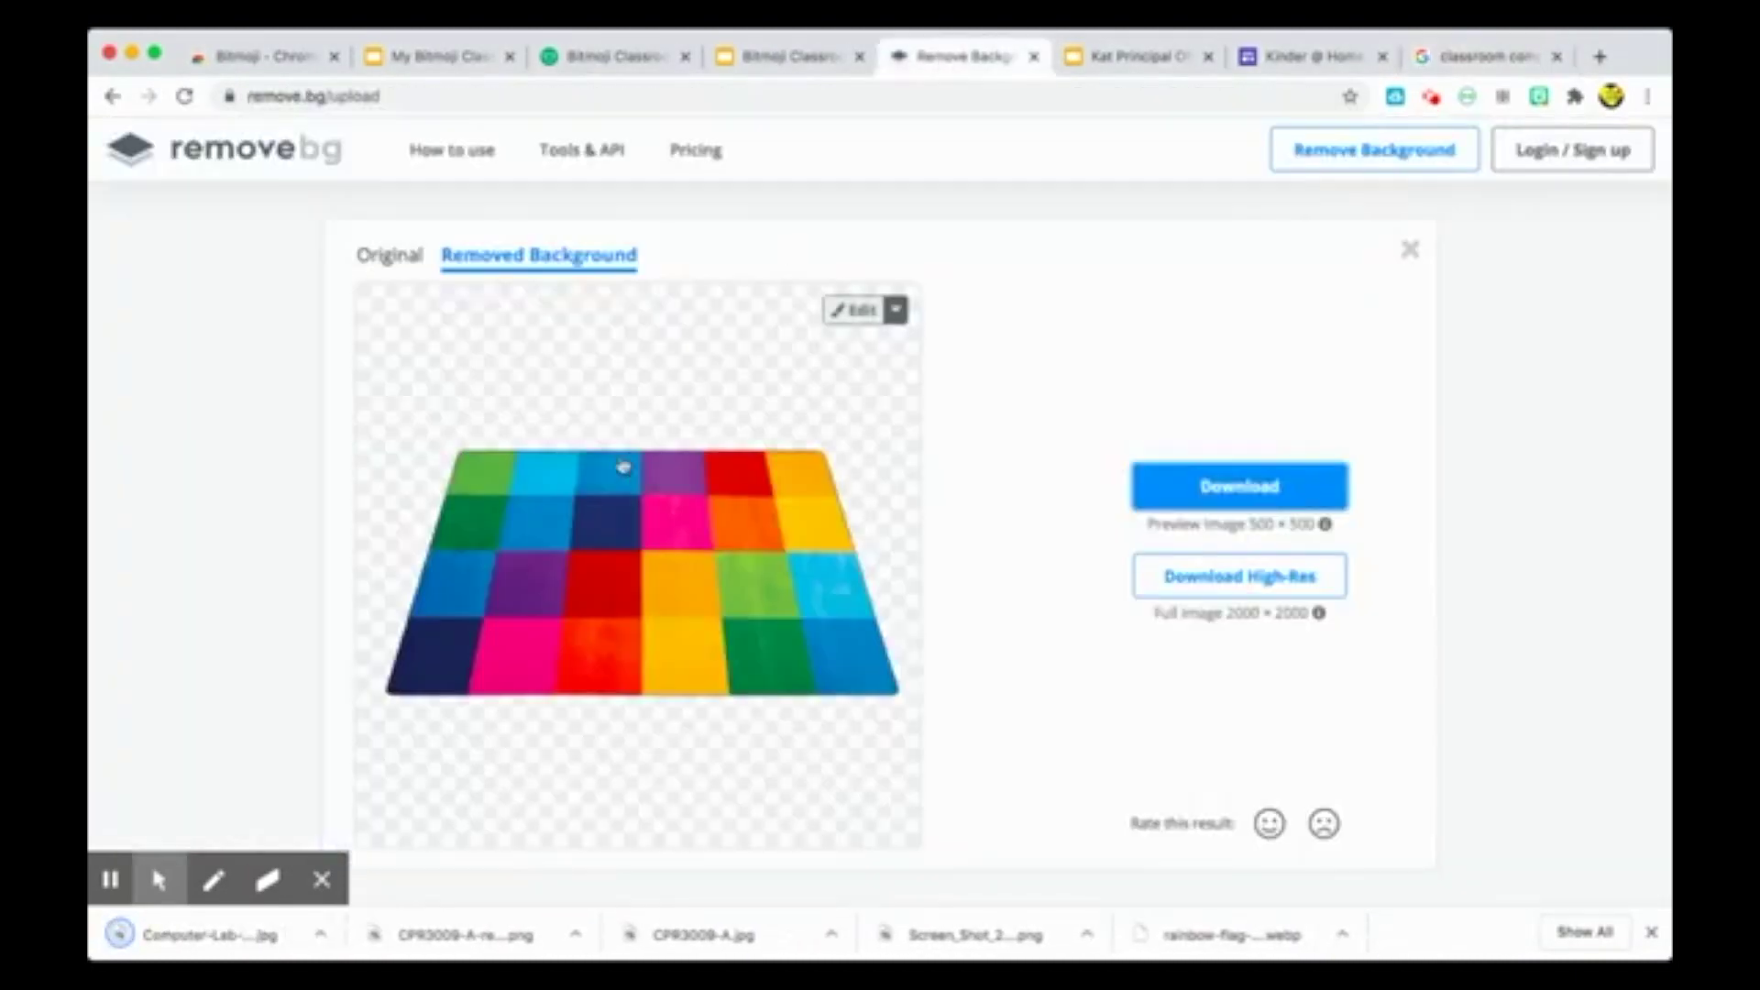
- Strip the poster's background on remove.bg, save the PNG, and return to the presentation
{"action": "left_click", "coordinate": [256, 181]}
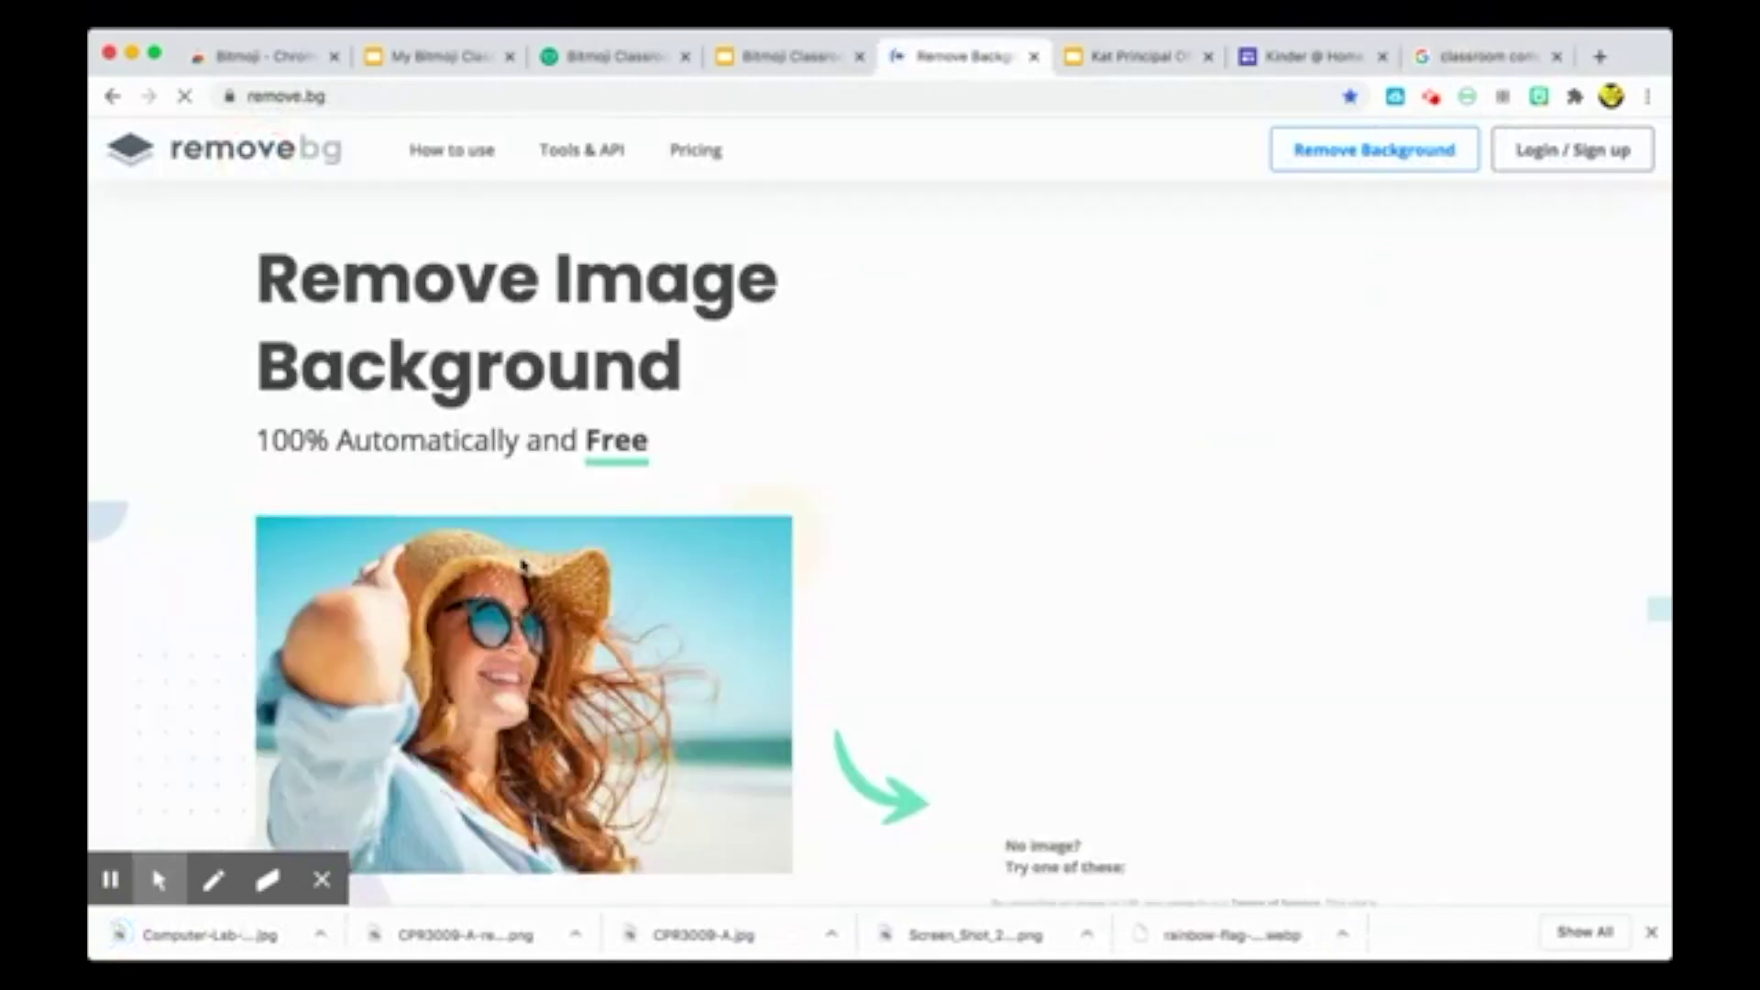
{"action": "left_click_drag", "start_coordinate": [215, 935], "coordinate": [1024, 491]}
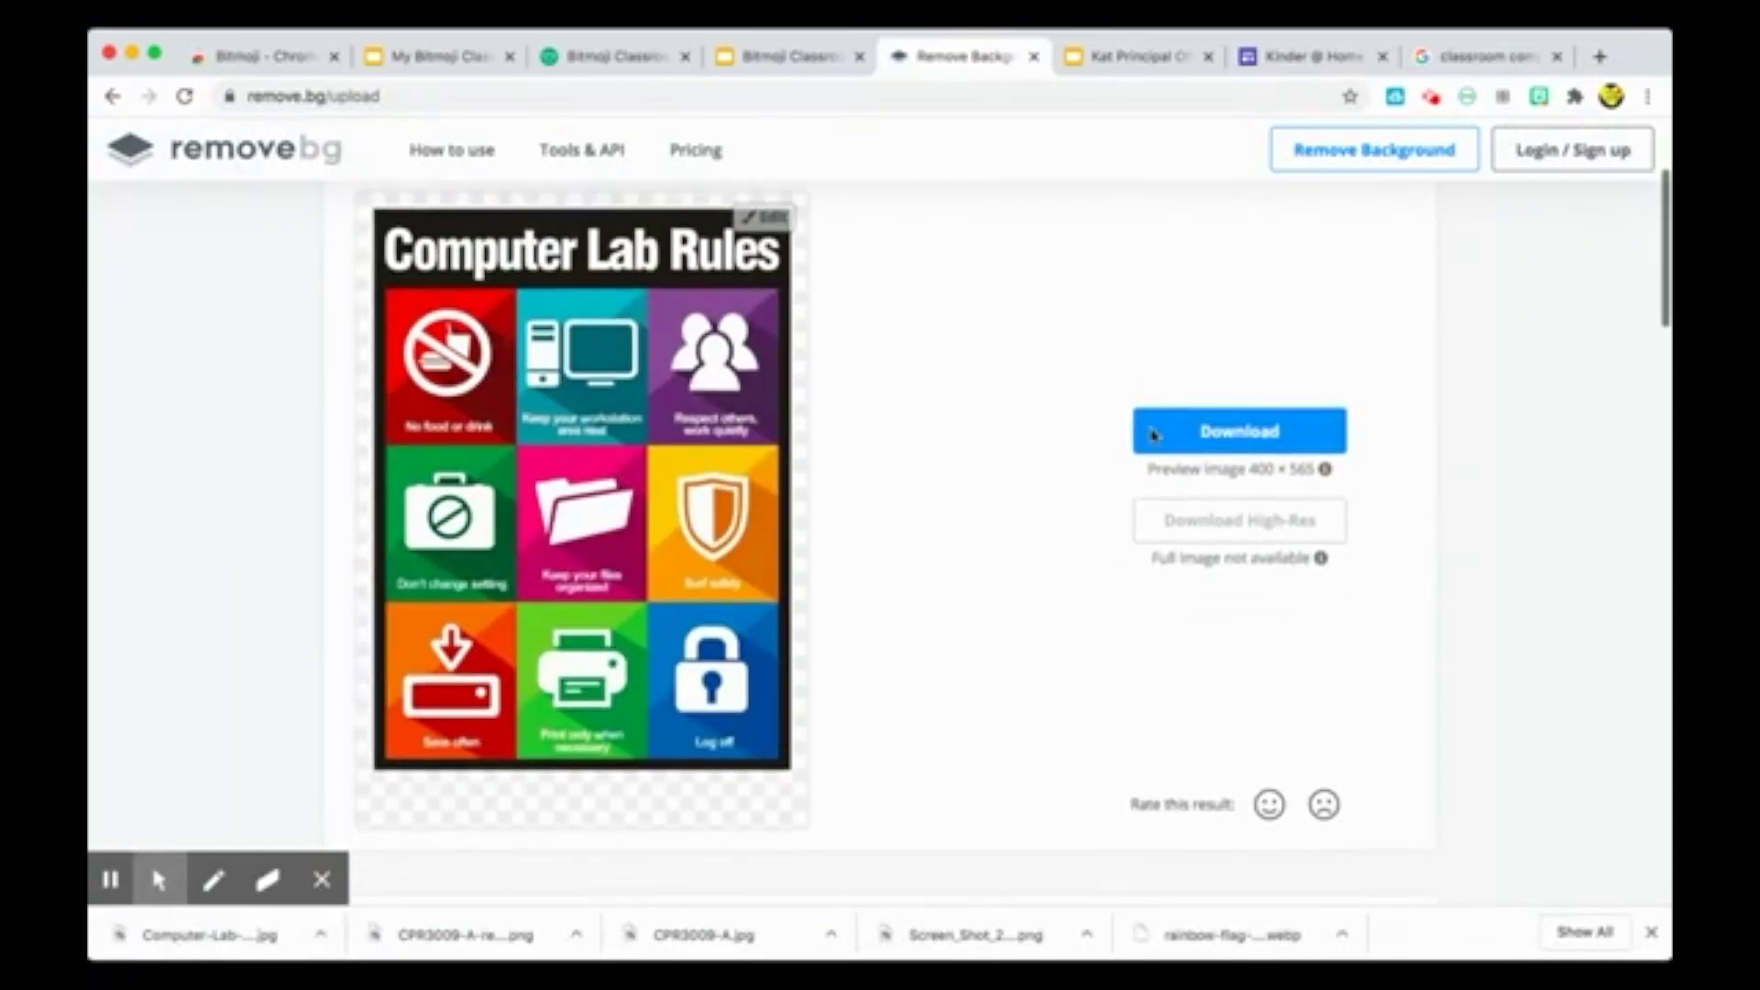
{"action": "left_click", "coordinate": [1216, 438]}
{"action": "left_click", "coordinate": [798, 55]}
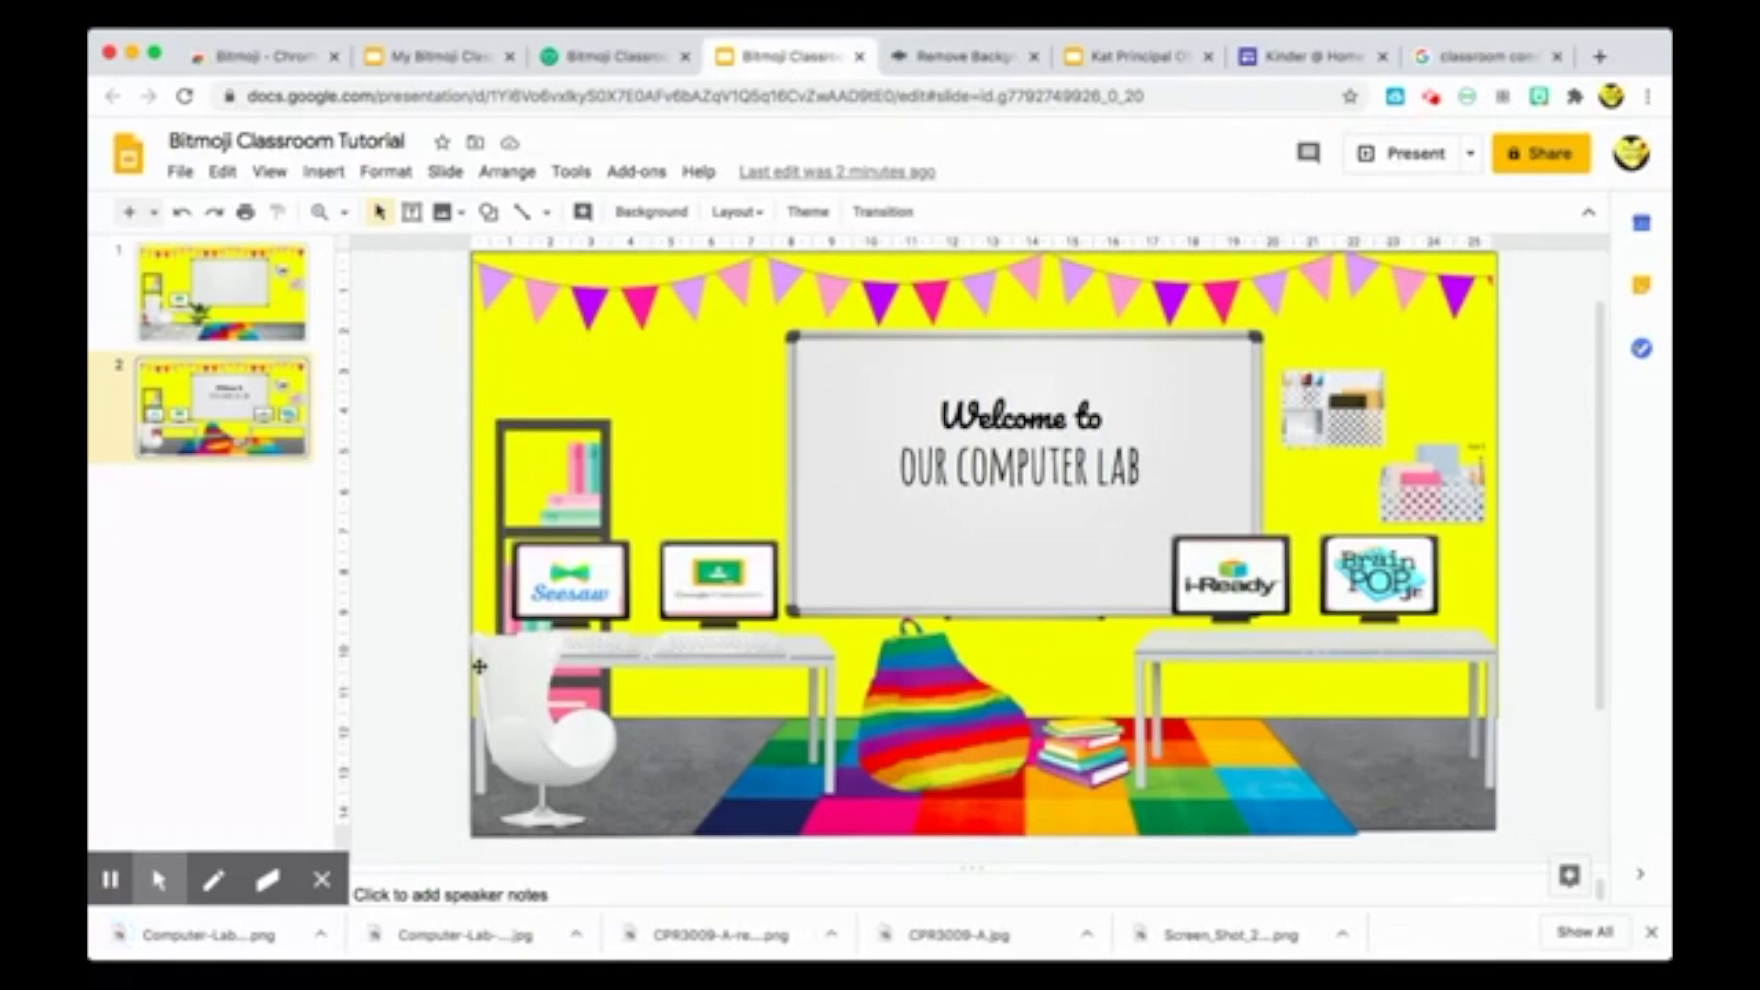
- Insert the Computer Lab Rules poster and shrink it onto the wall beside the whiteboard
{"action": "left_click_drag", "start_coordinate": [118, 934], "coordinate": [807, 578]}
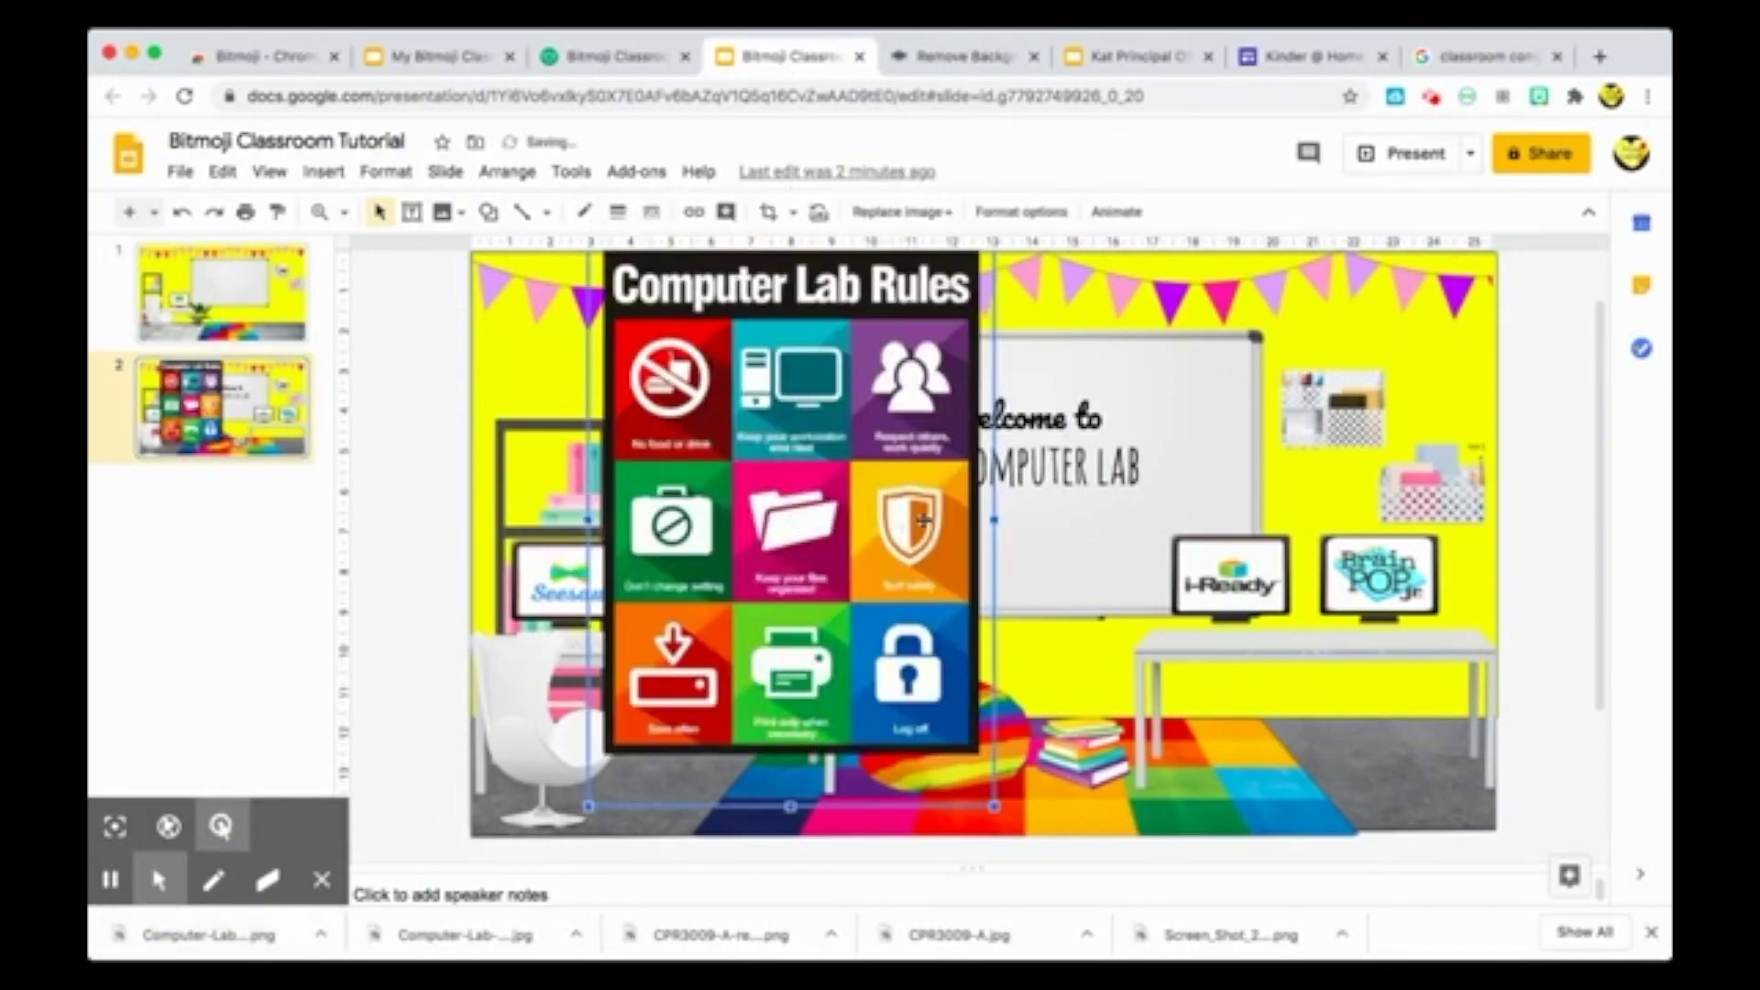
{"action": "left_click_drag", "start_coordinate": [877, 407], "coordinate": [879, 453]}
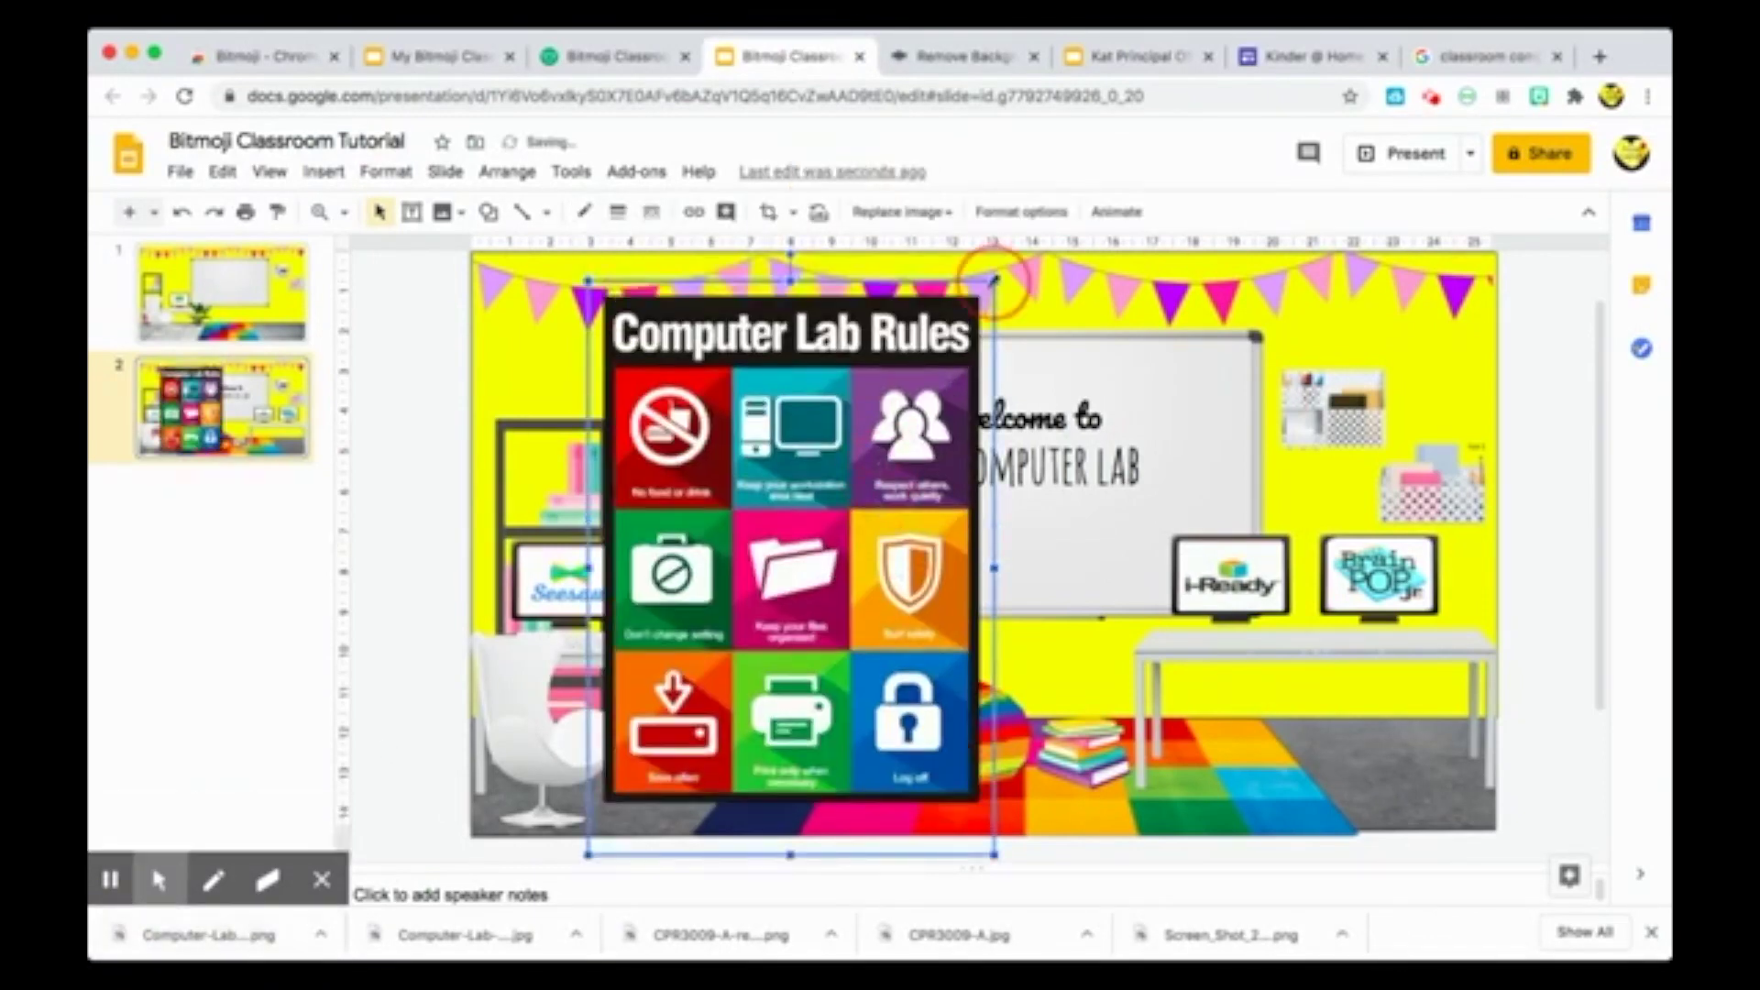
{"action": "left_click_drag", "start_coordinate": [995, 282], "coordinate": [713, 400]}
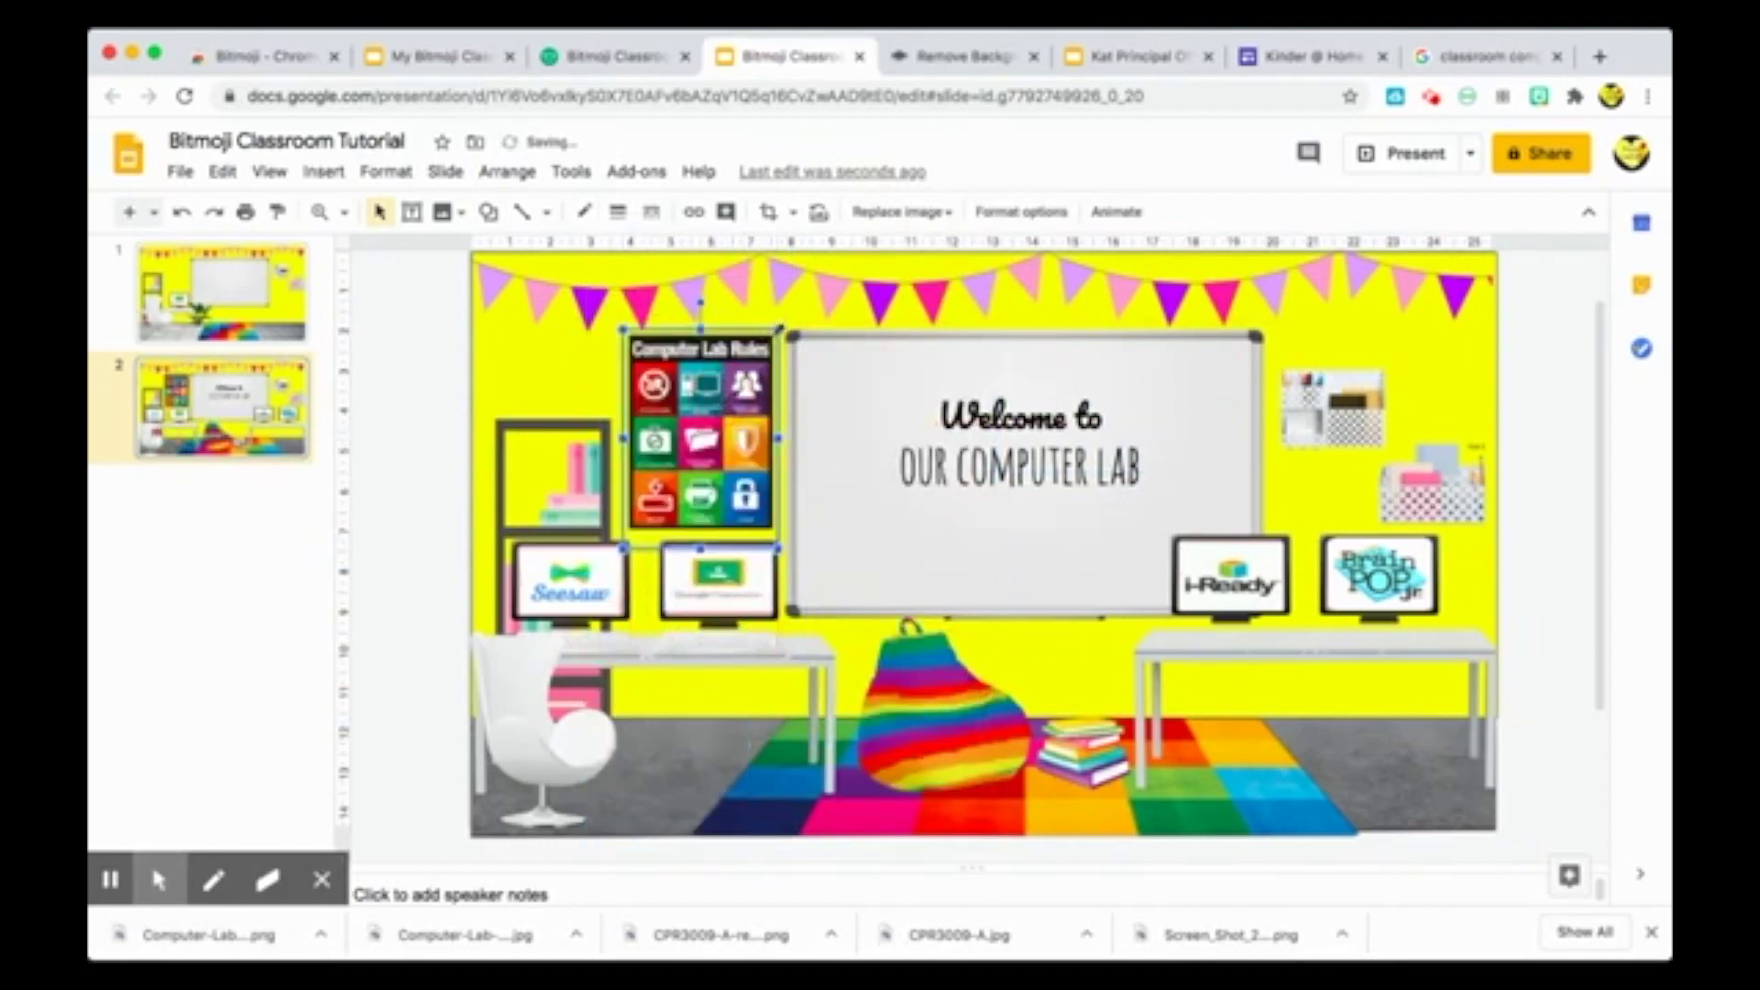
{"action": "left_click_drag", "start_coordinate": [778, 328], "coordinate": [757, 359]}
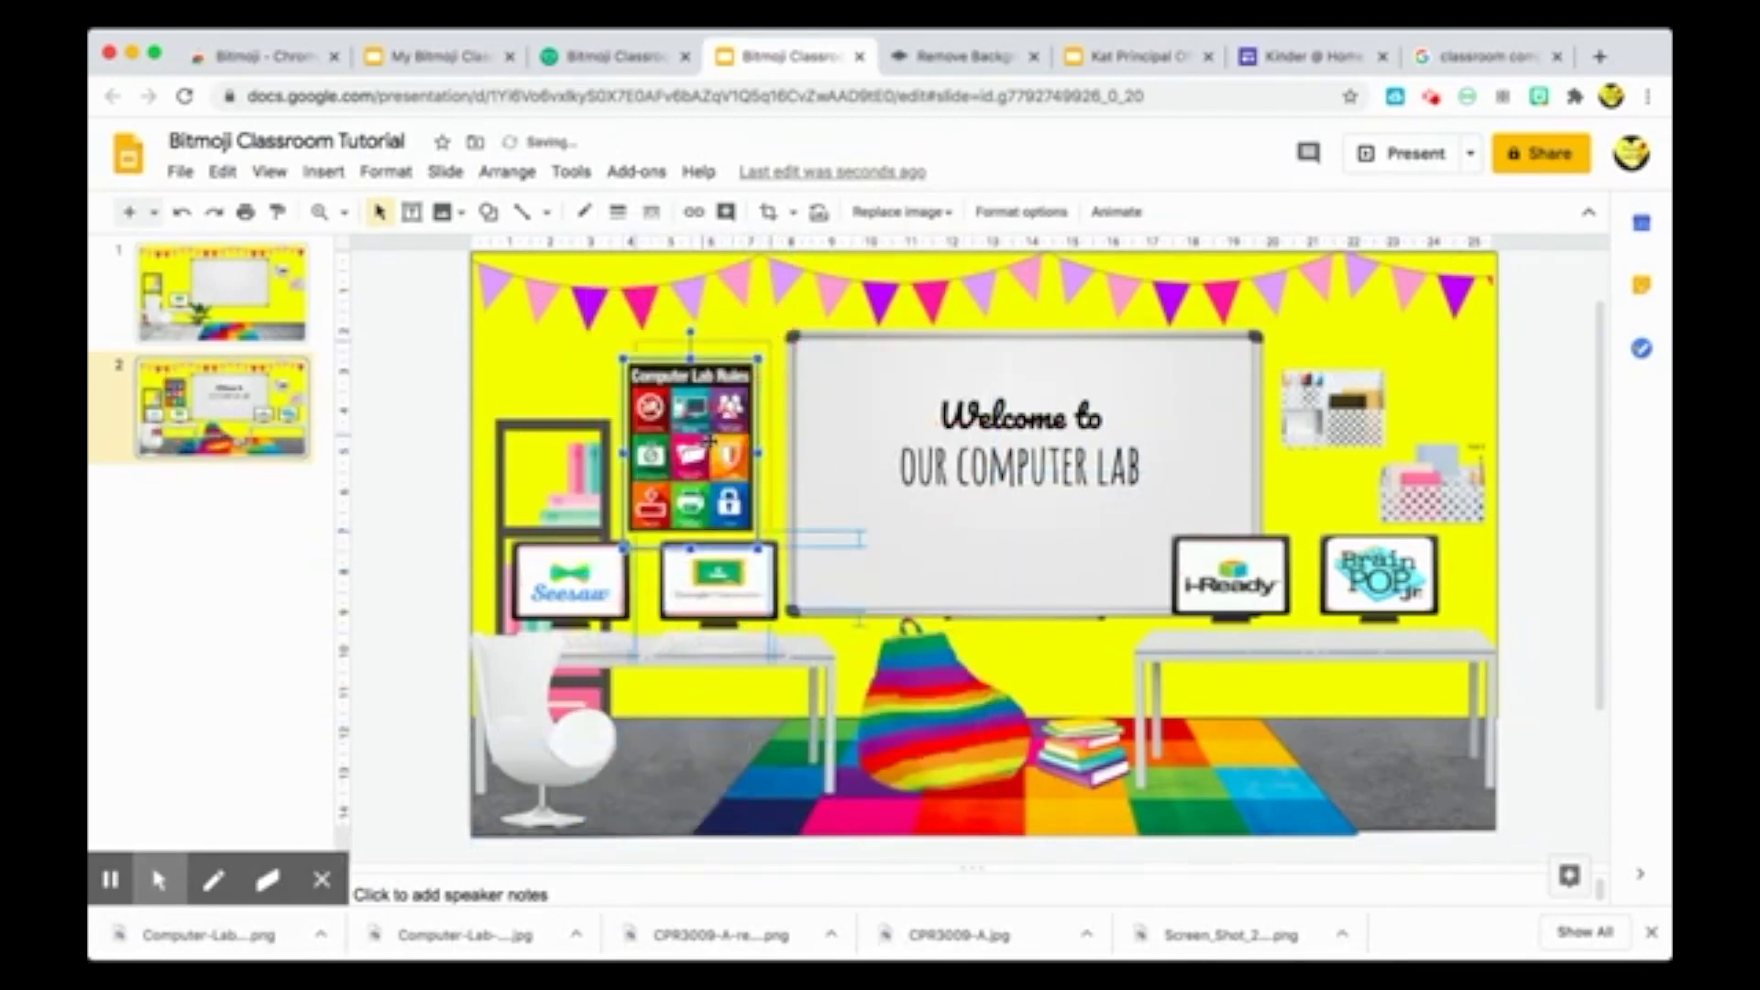
{"action": "left_click_drag", "start_coordinate": [690, 454], "coordinate": [701, 436]}
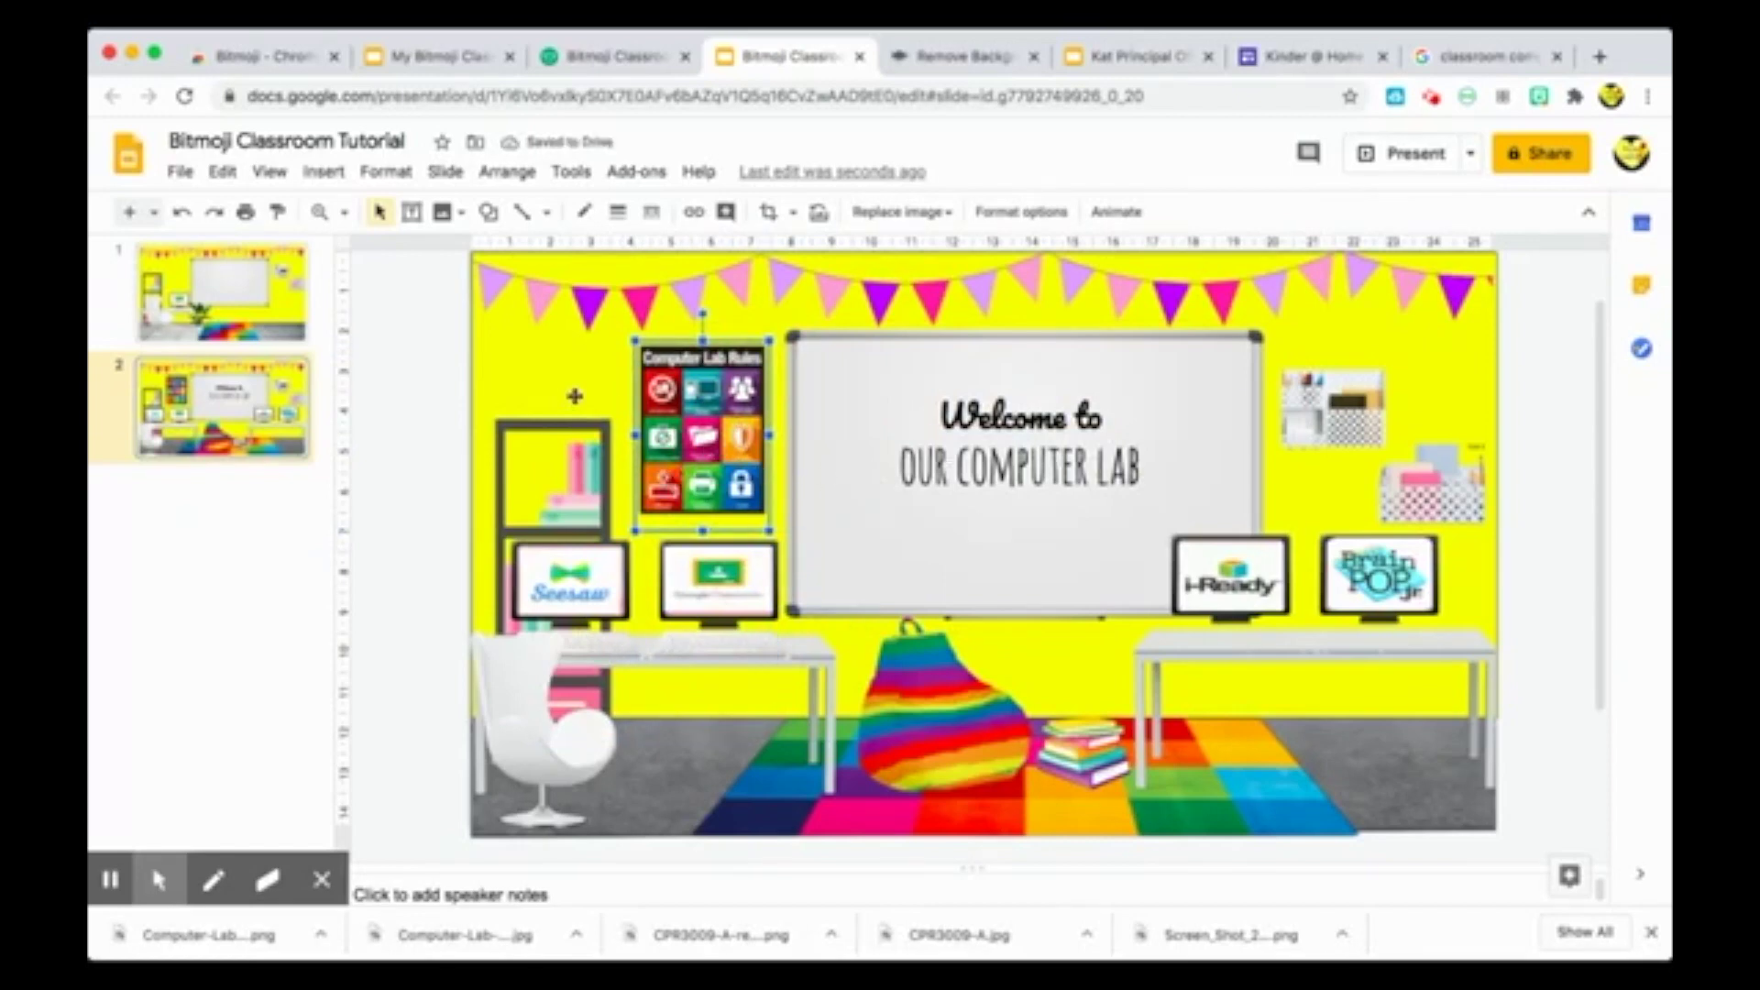
- Give the poster a drop shadow in Format options, then deselect it
{"action": "left_click", "coordinate": [1020, 216]}
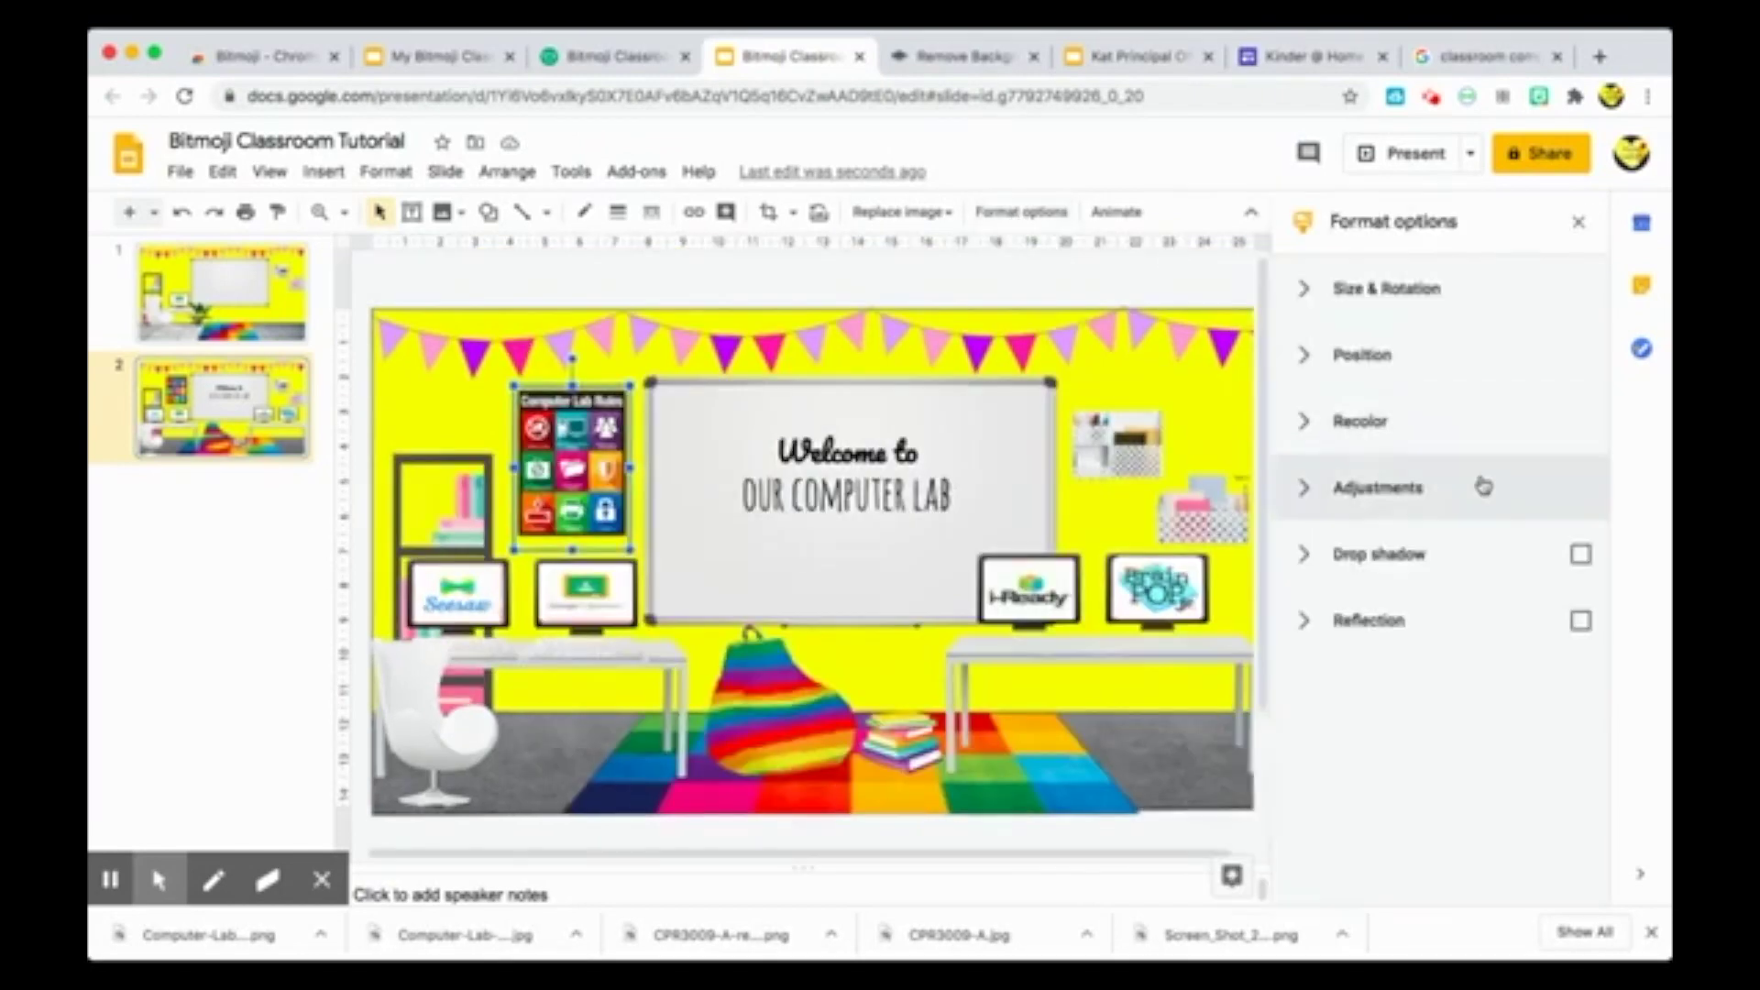
{"action": "left_click", "coordinate": [1582, 557]}
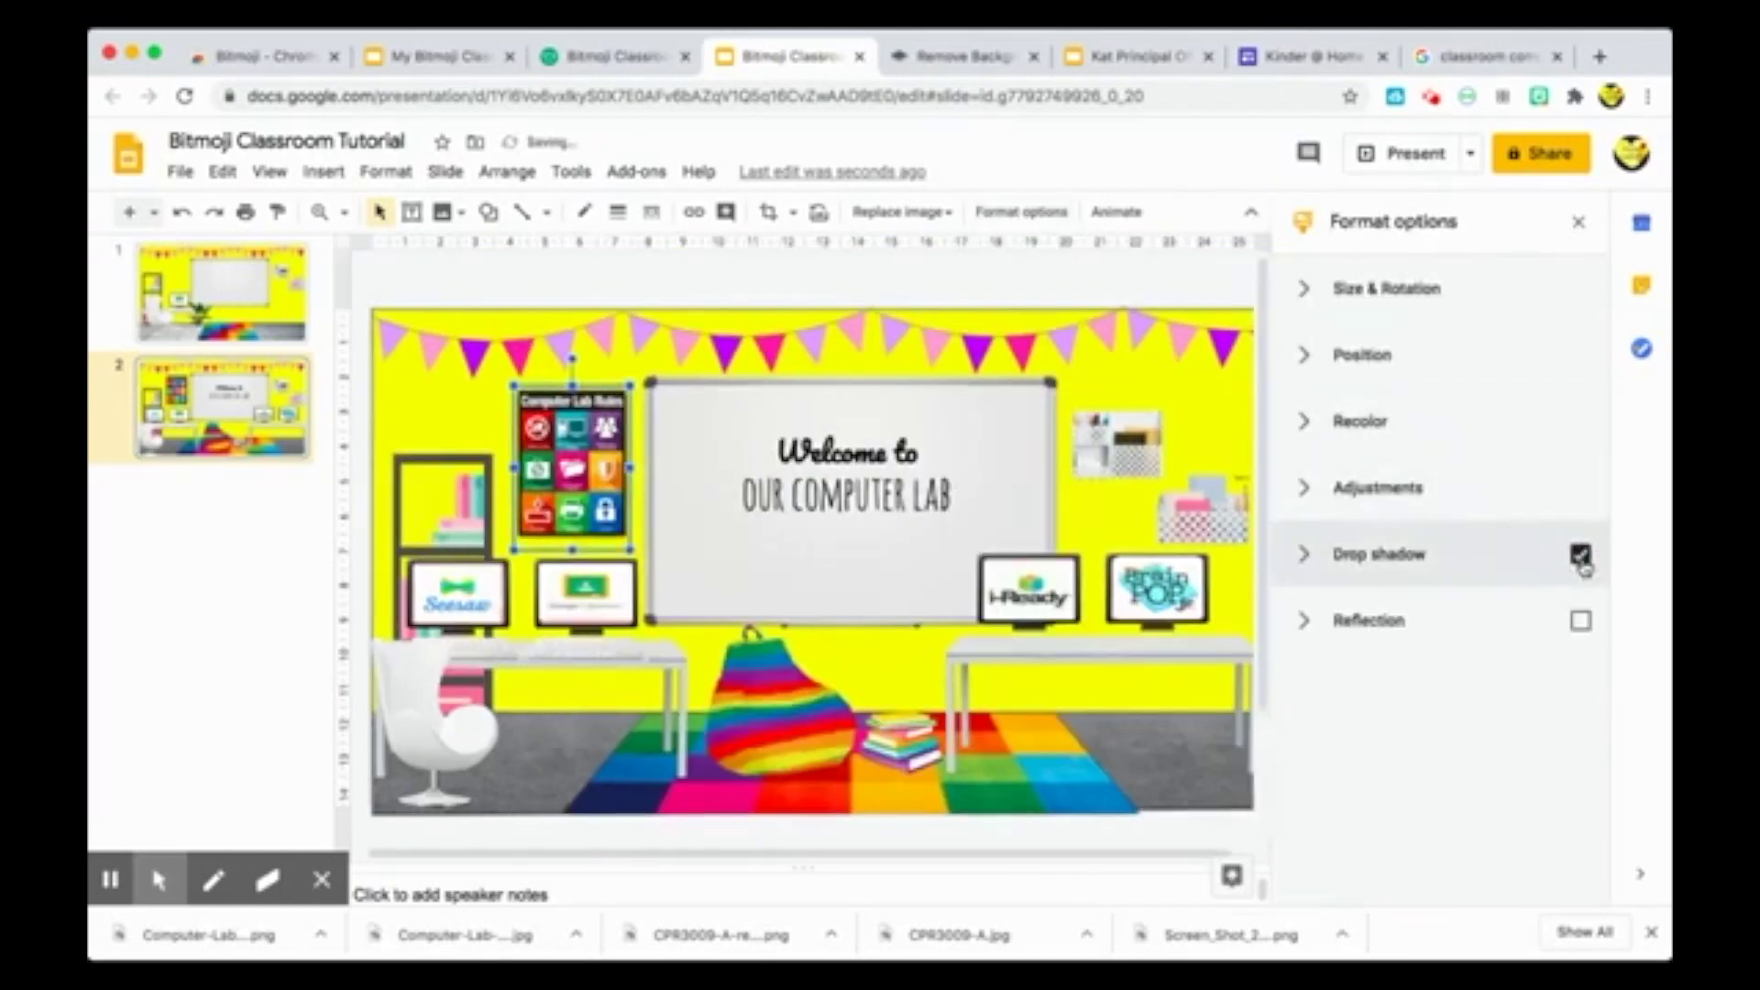
{"action": "left_click_drag", "start_coordinate": [1223, 272], "coordinate": [1116, 402]}
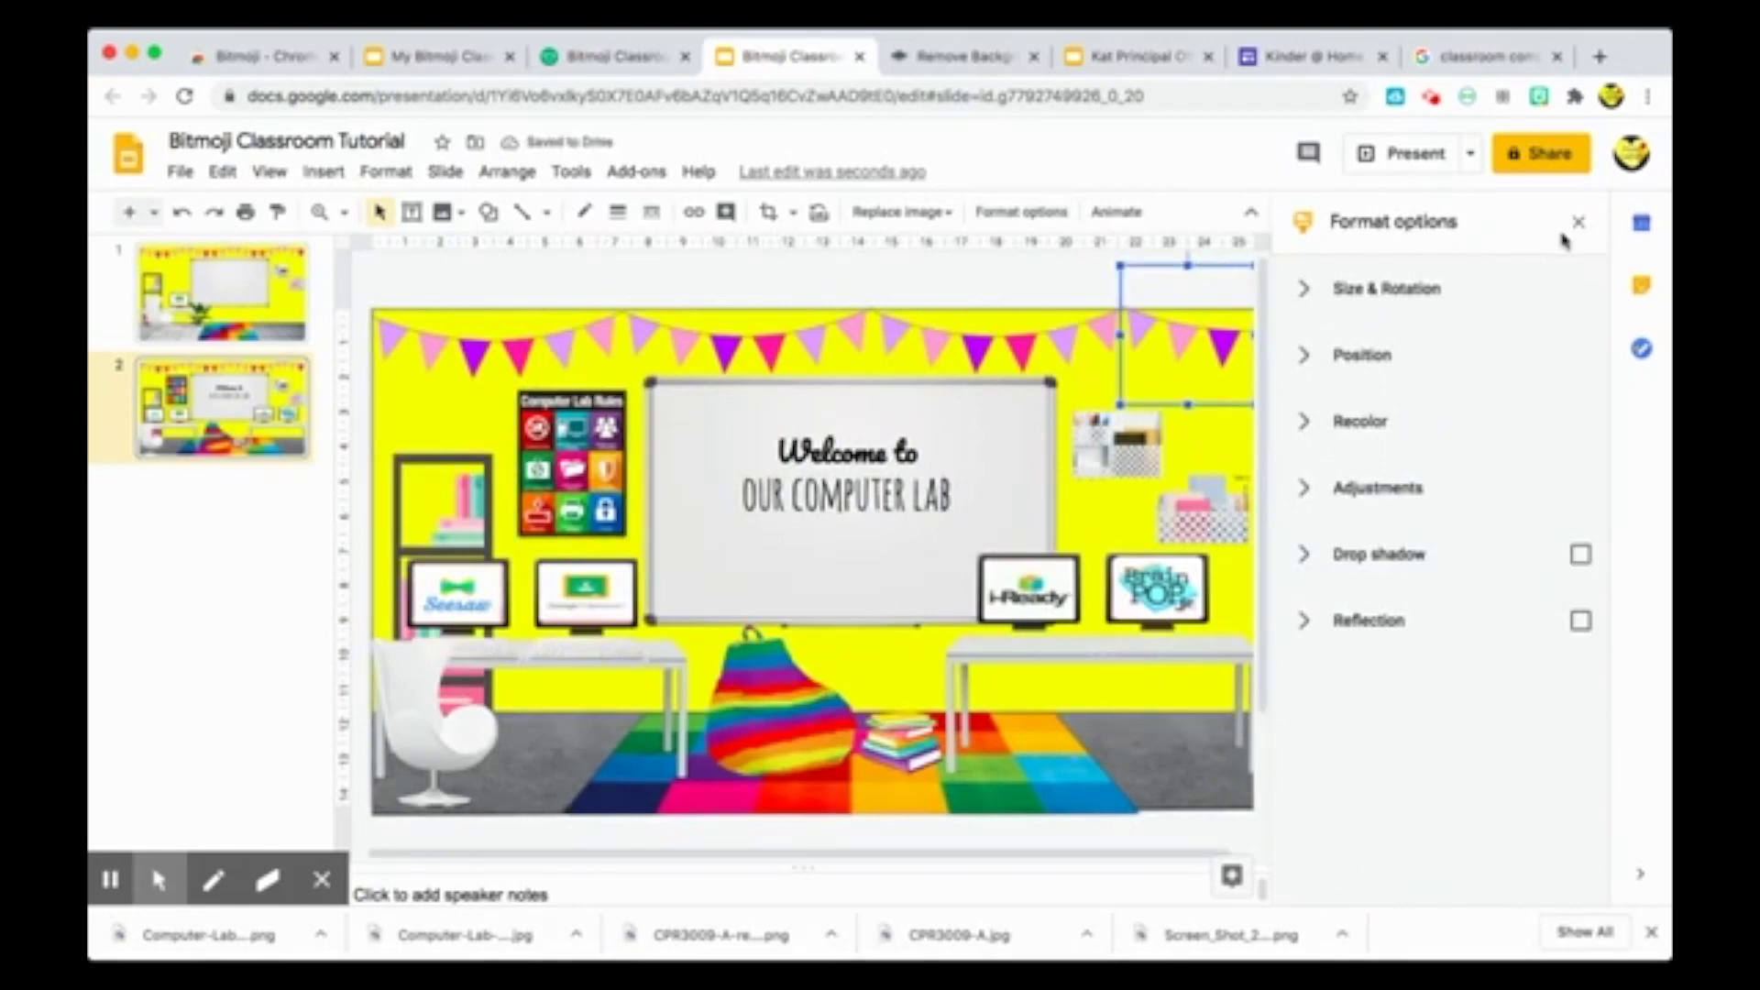
{"action": "left_click", "coordinate": [1577, 223]}
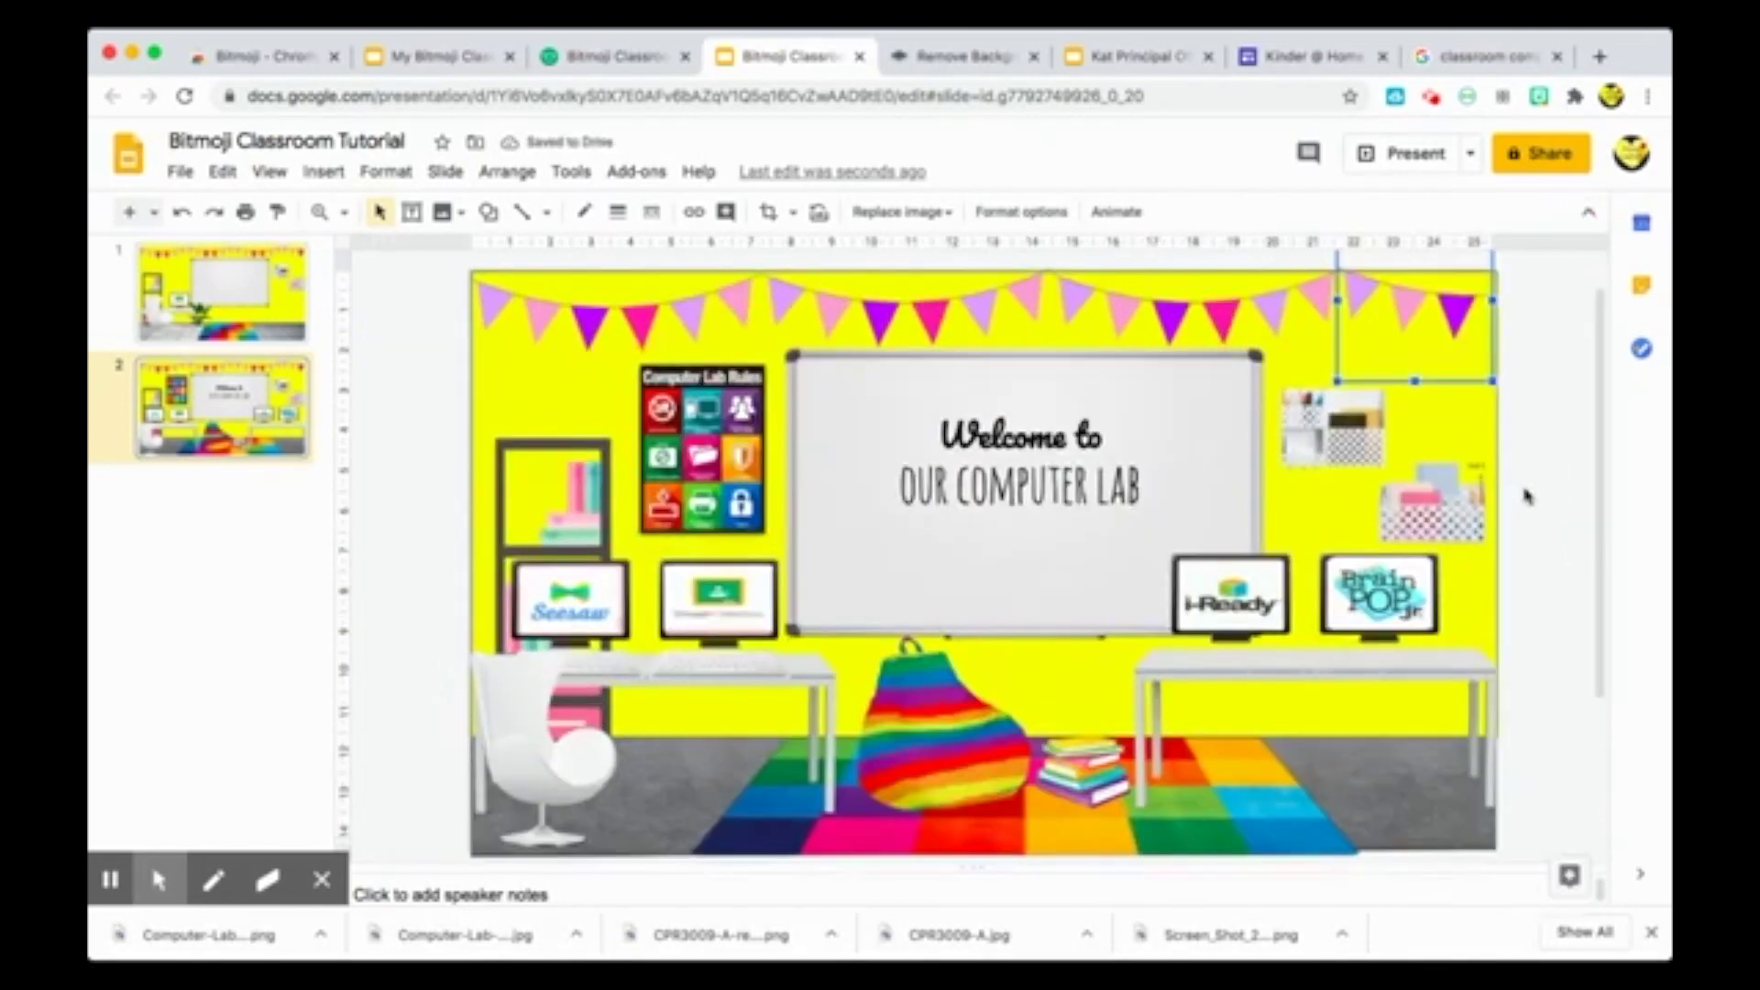
{"action": "left_click", "coordinate": [1522, 496]}
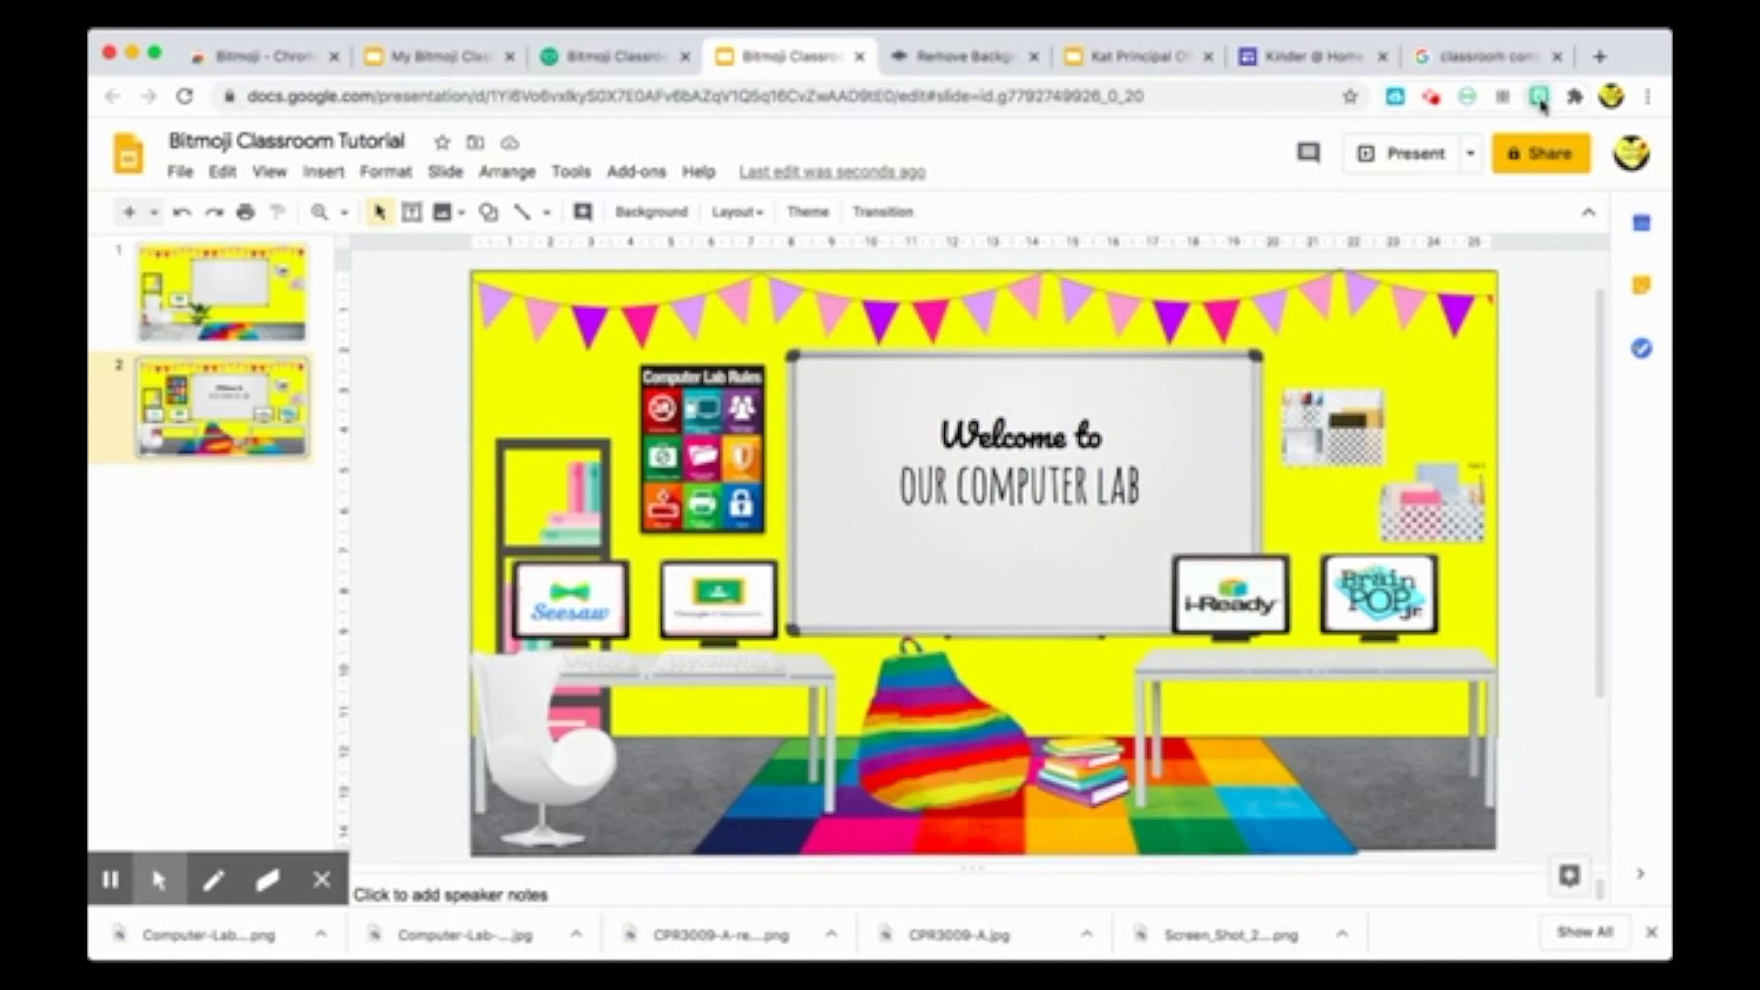
{"action": "left_click", "coordinate": [1541, 97]}
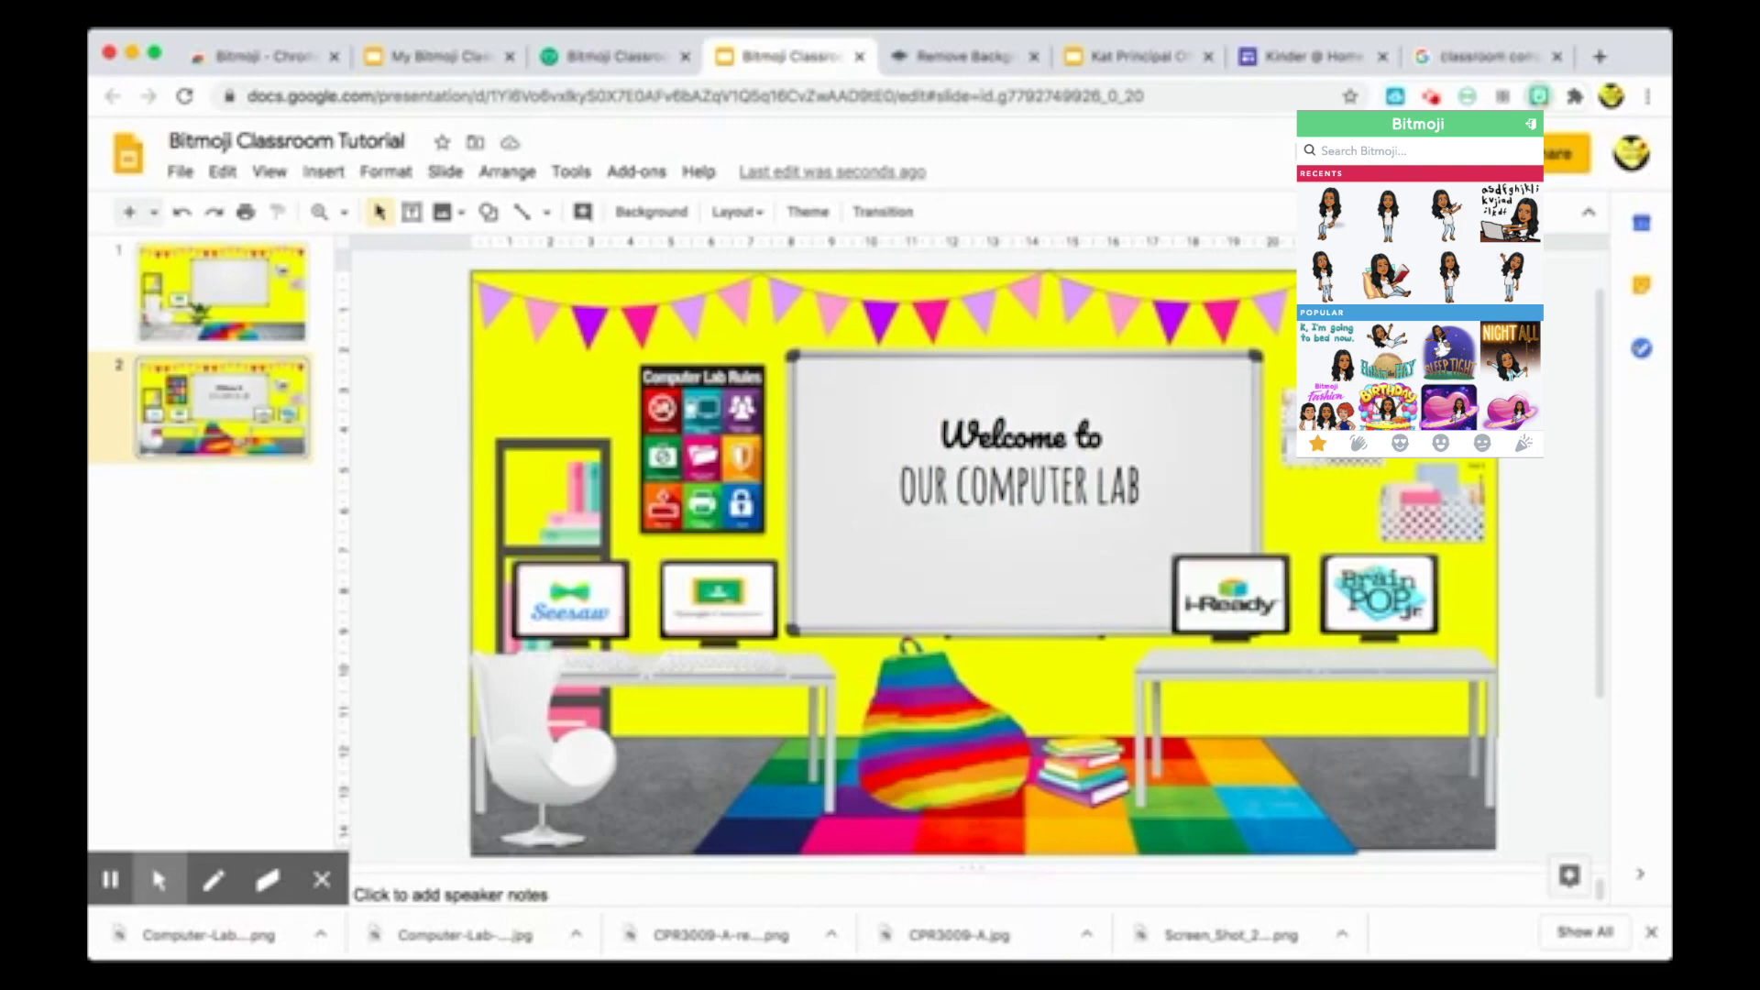
- Search the Bitmoji extension for 'pose' and close the picker once a standing pose is copied
{"action": "type", "text": "pose"}
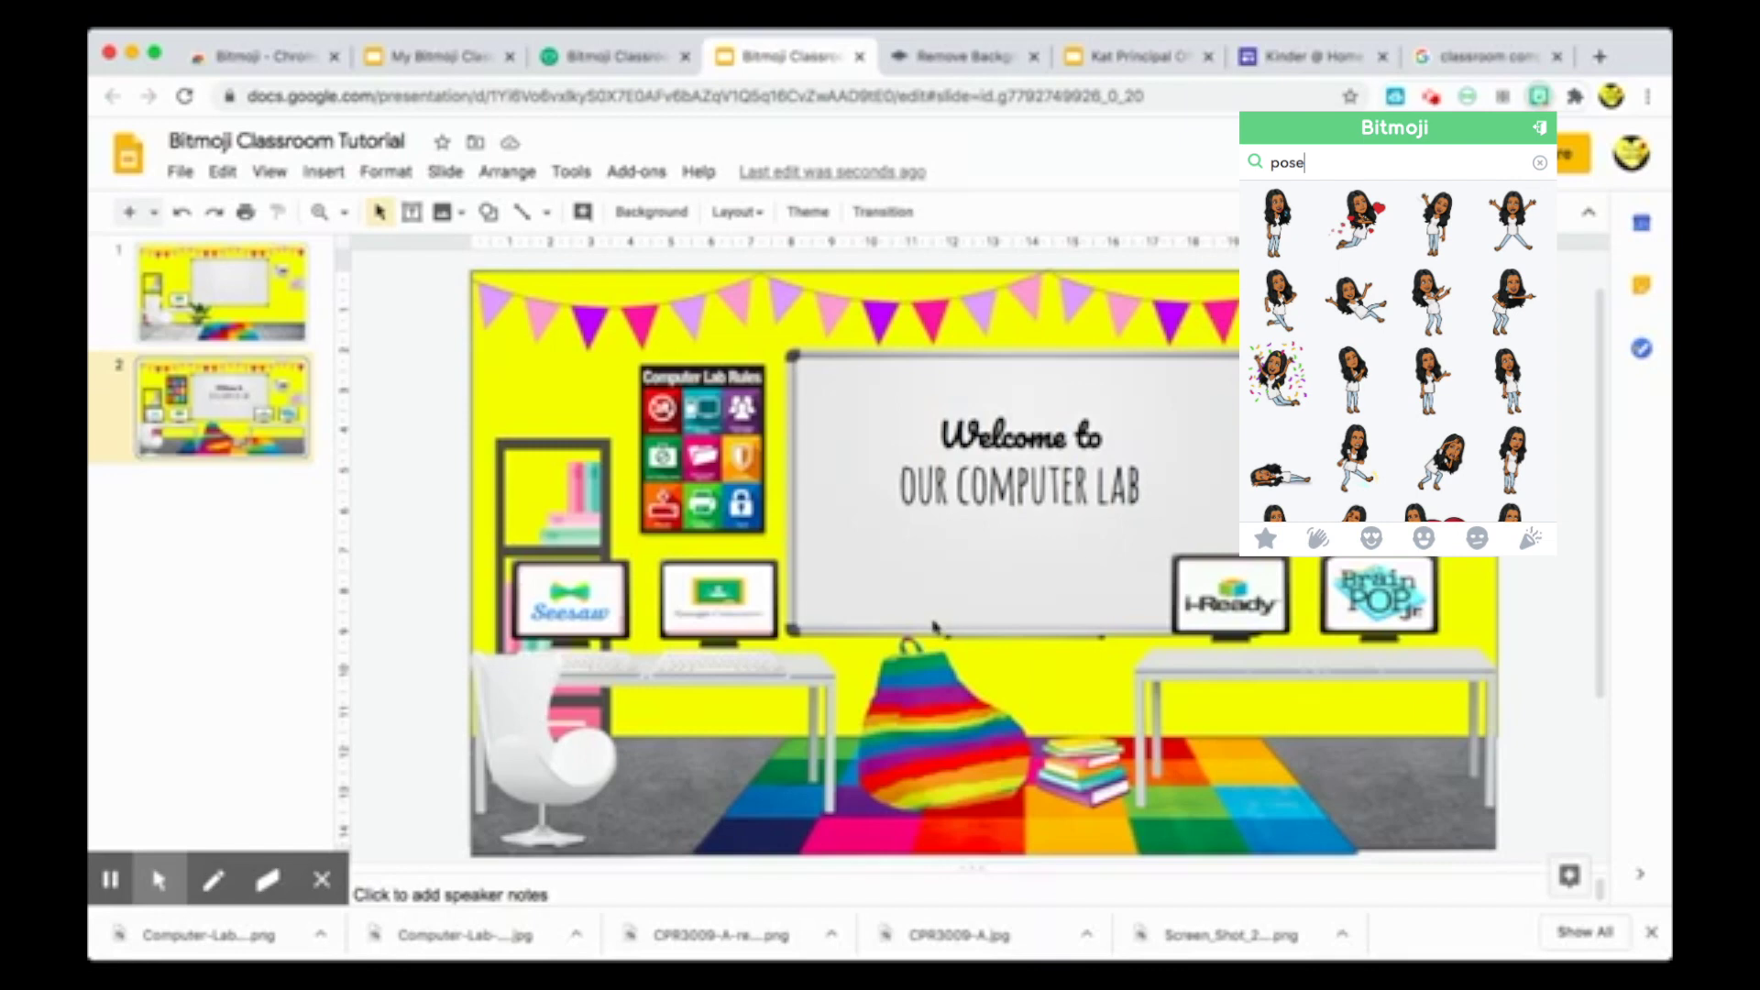
{"action": "left_click", "coordinate": [387, 523]}
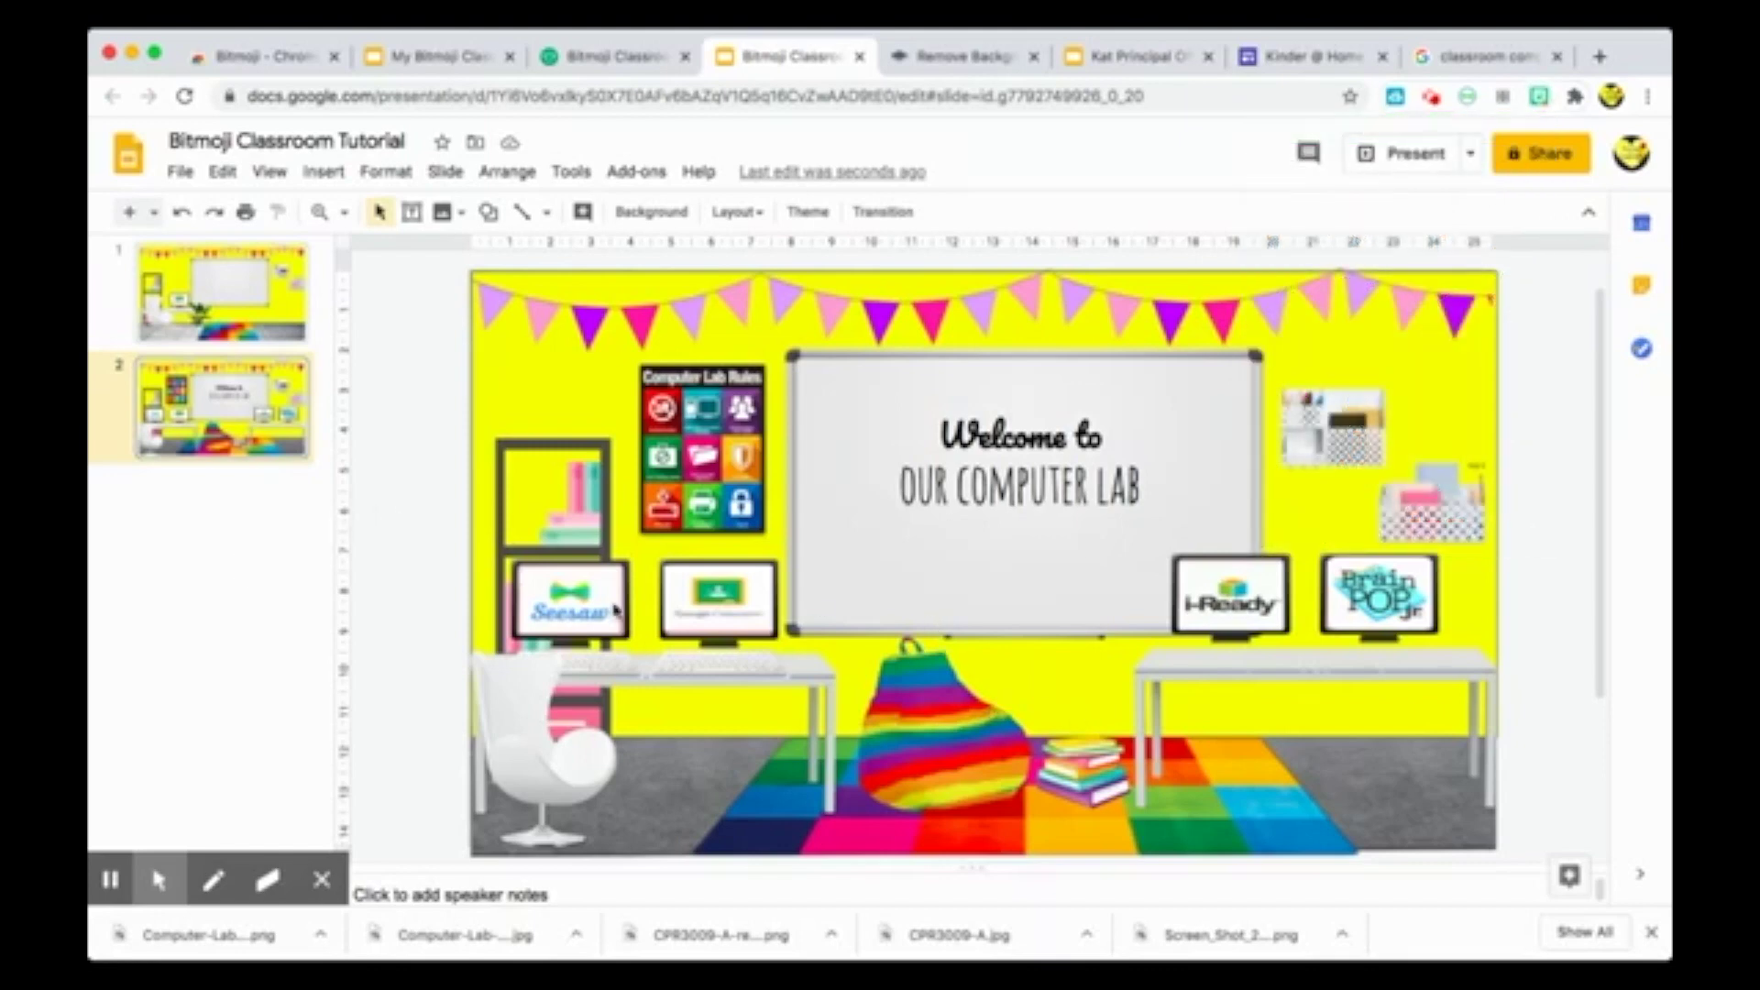
- Paste the standing Bitmoji avatar and drag it onto the rug in front of the bean bag
{"action": "key", "text": "ctrl+v"}
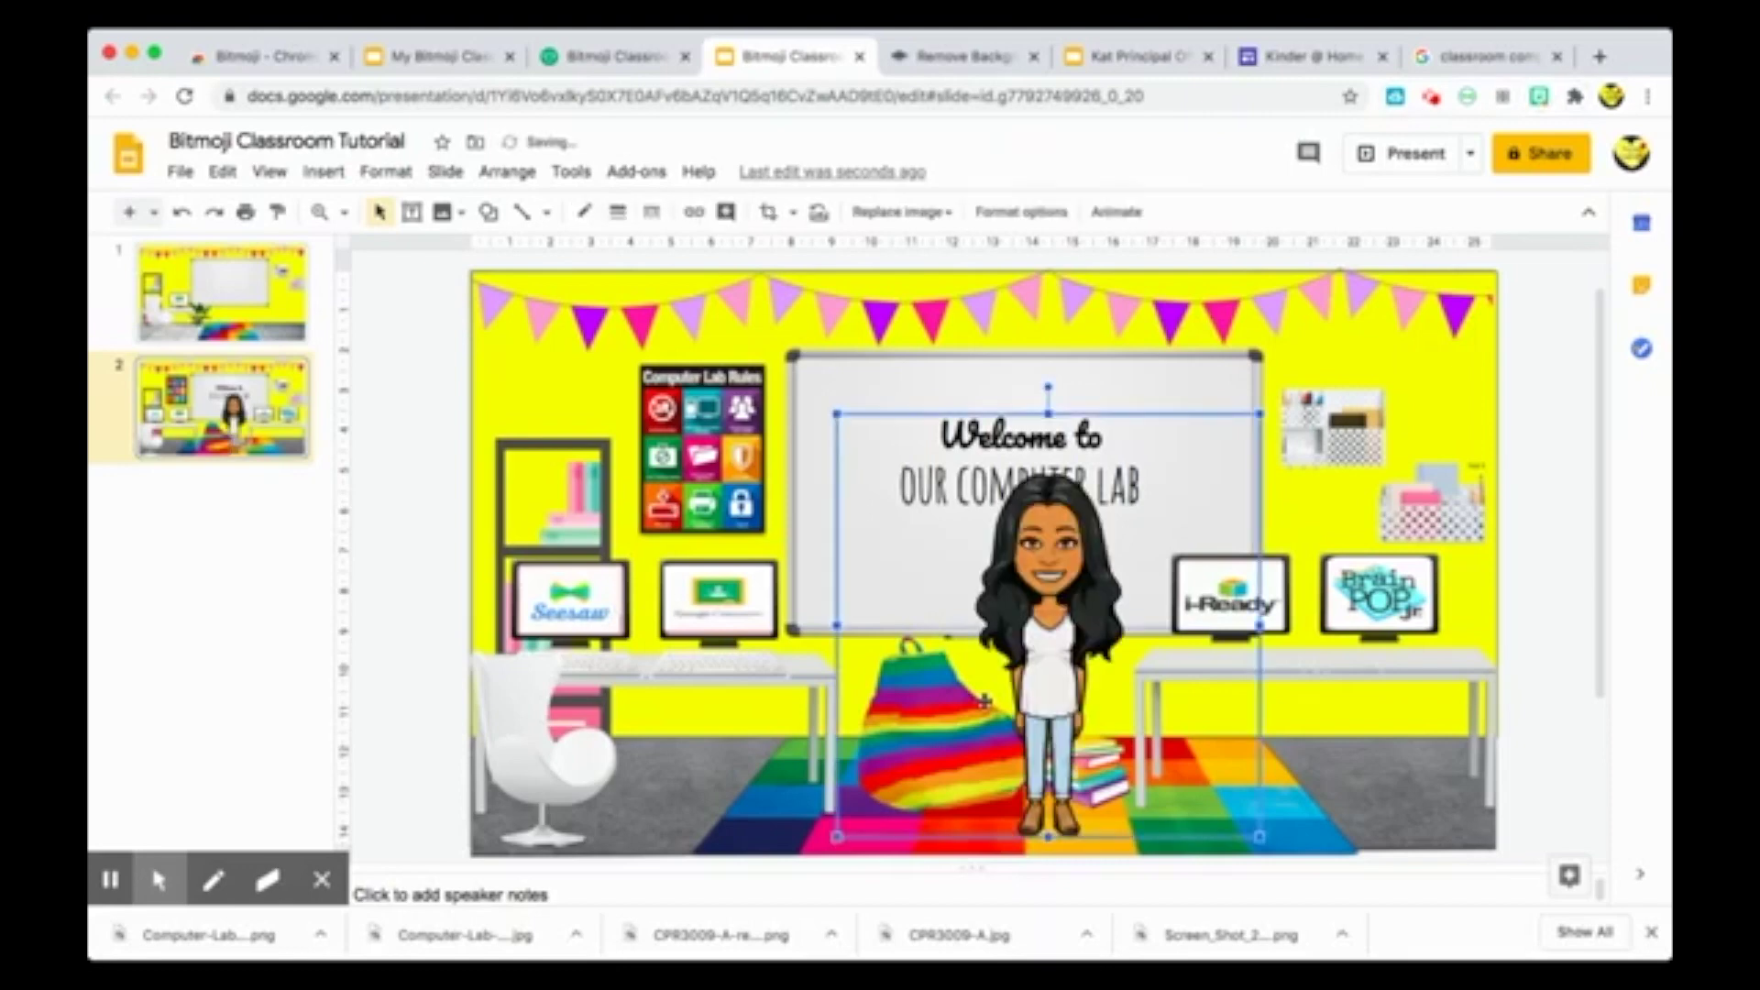
{"action": "left_click_drag", "start_coordinate": [924, 652], "coordinate": [732, 651]}
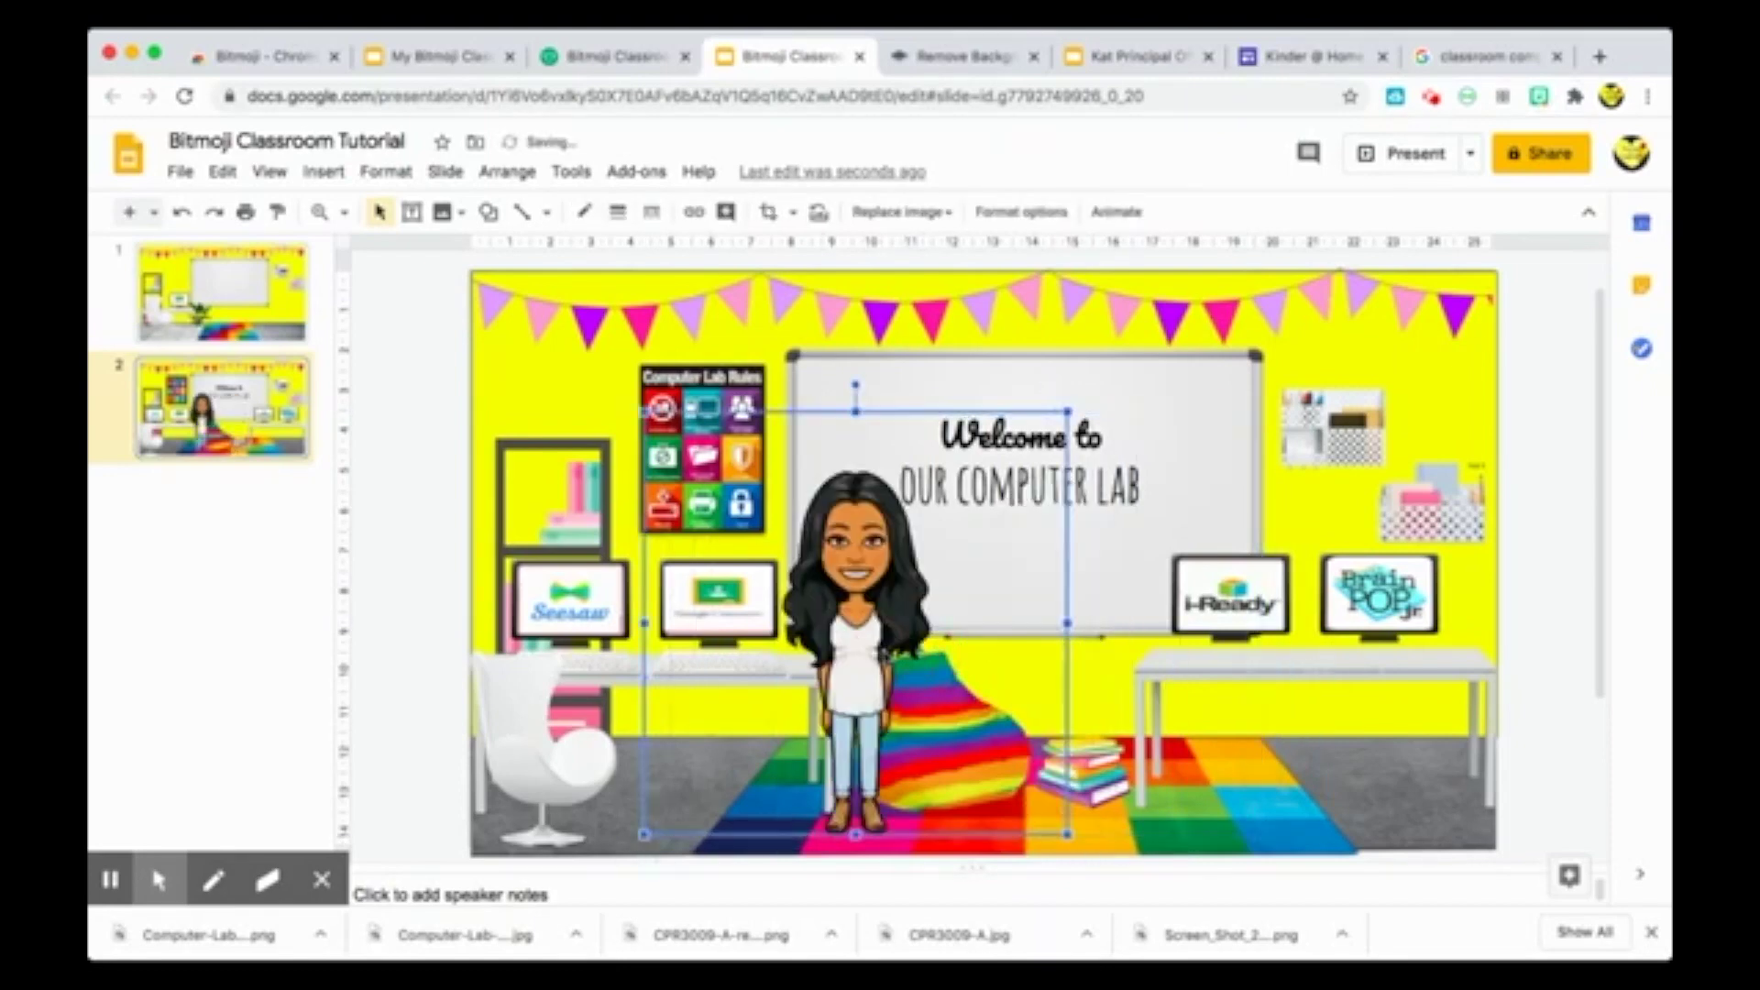
{"action": "left_click", "coordinate": [1546, 475]}
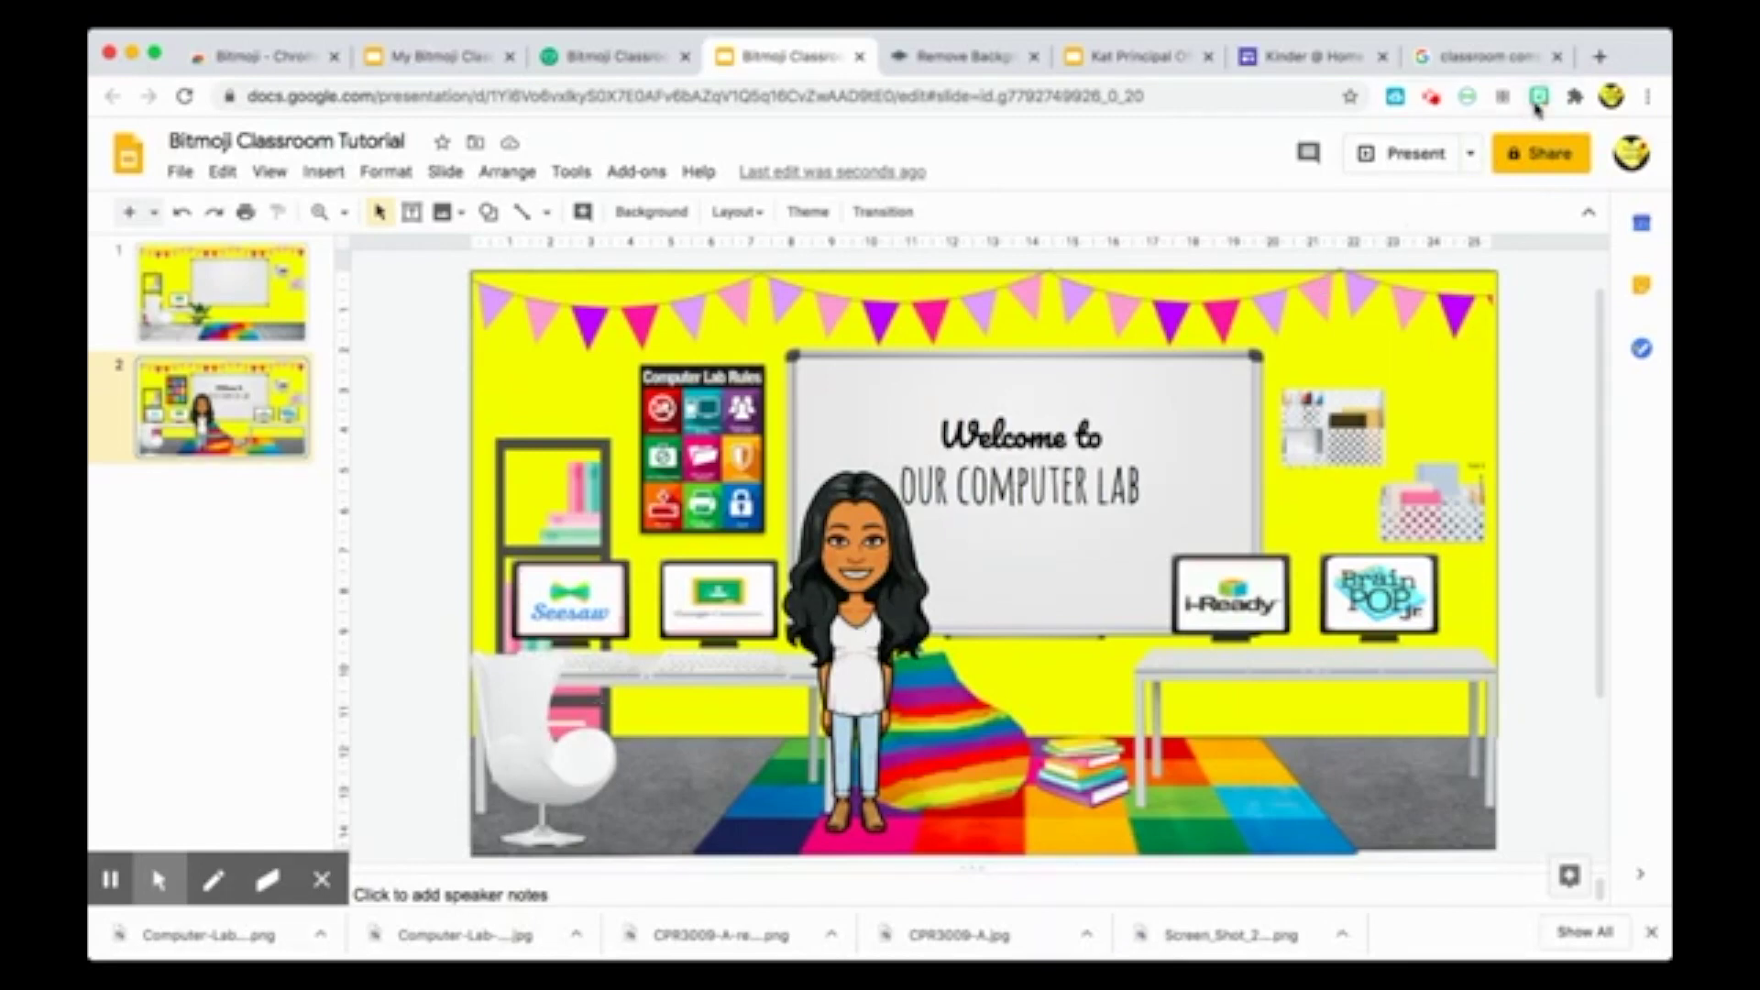
{"action": "left_click", "coordinate": [1539, 96]}
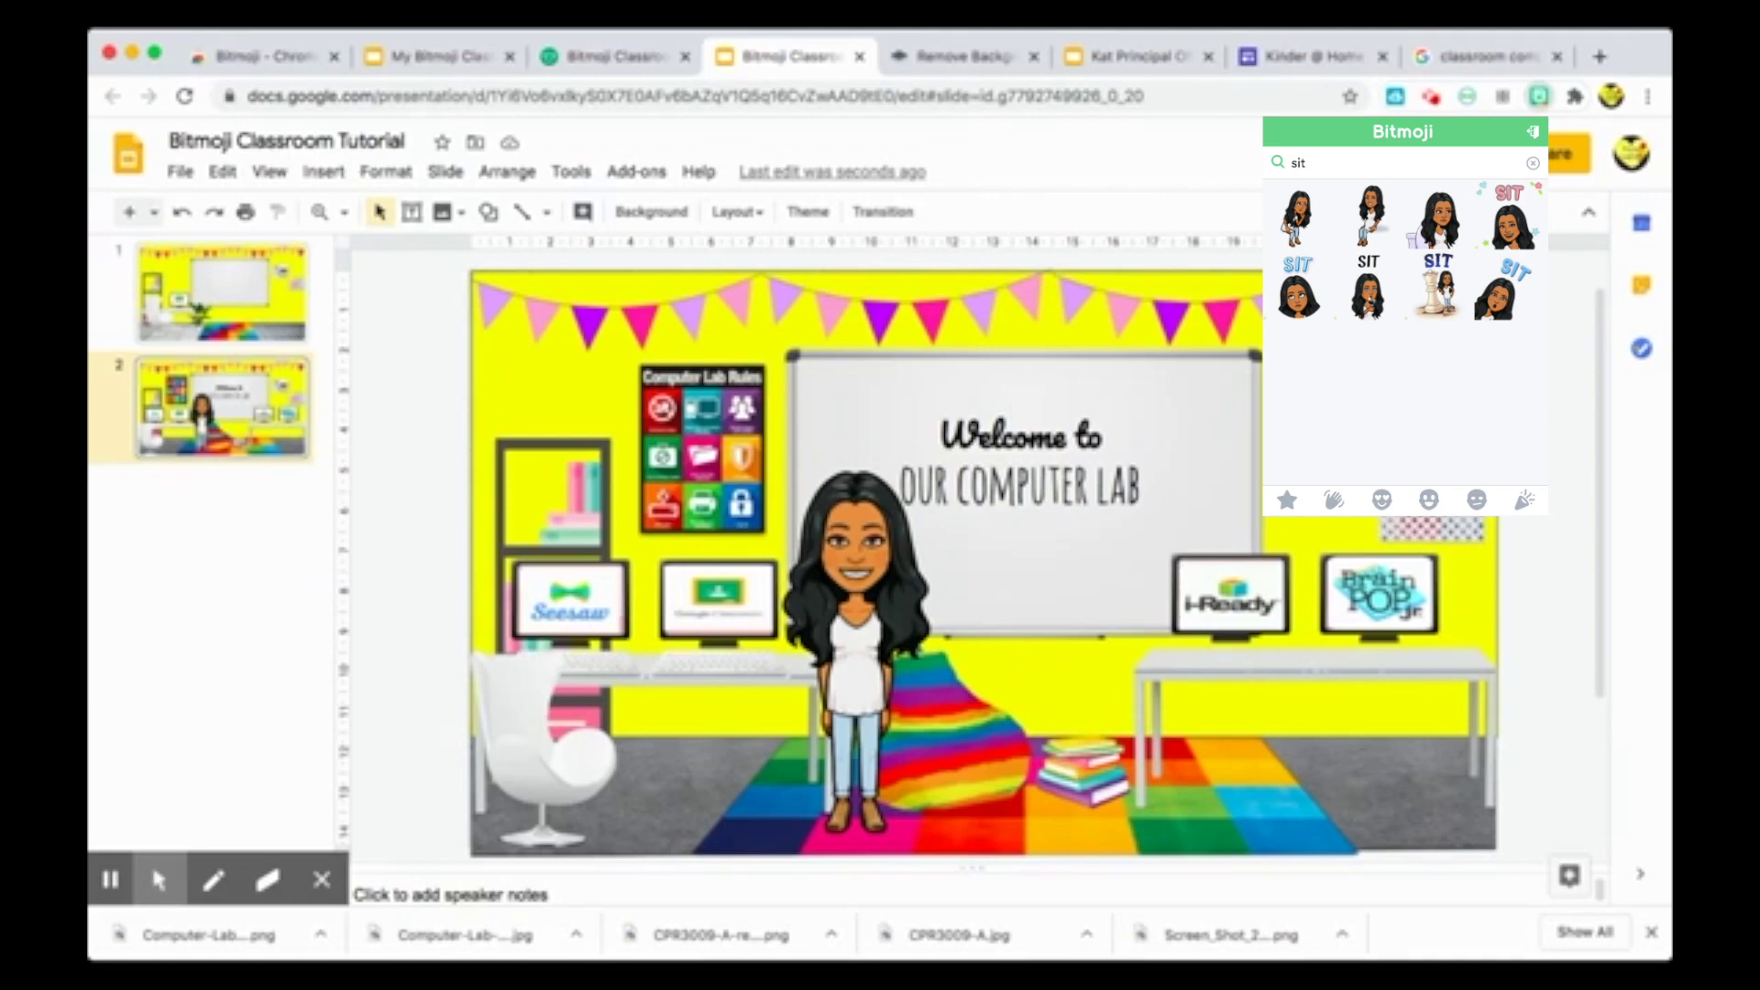
- Flip the pasted seated avatar horizontally using Size & Rotation in Format options
{"action": "left_click", "coordinate": [1033, 694]}
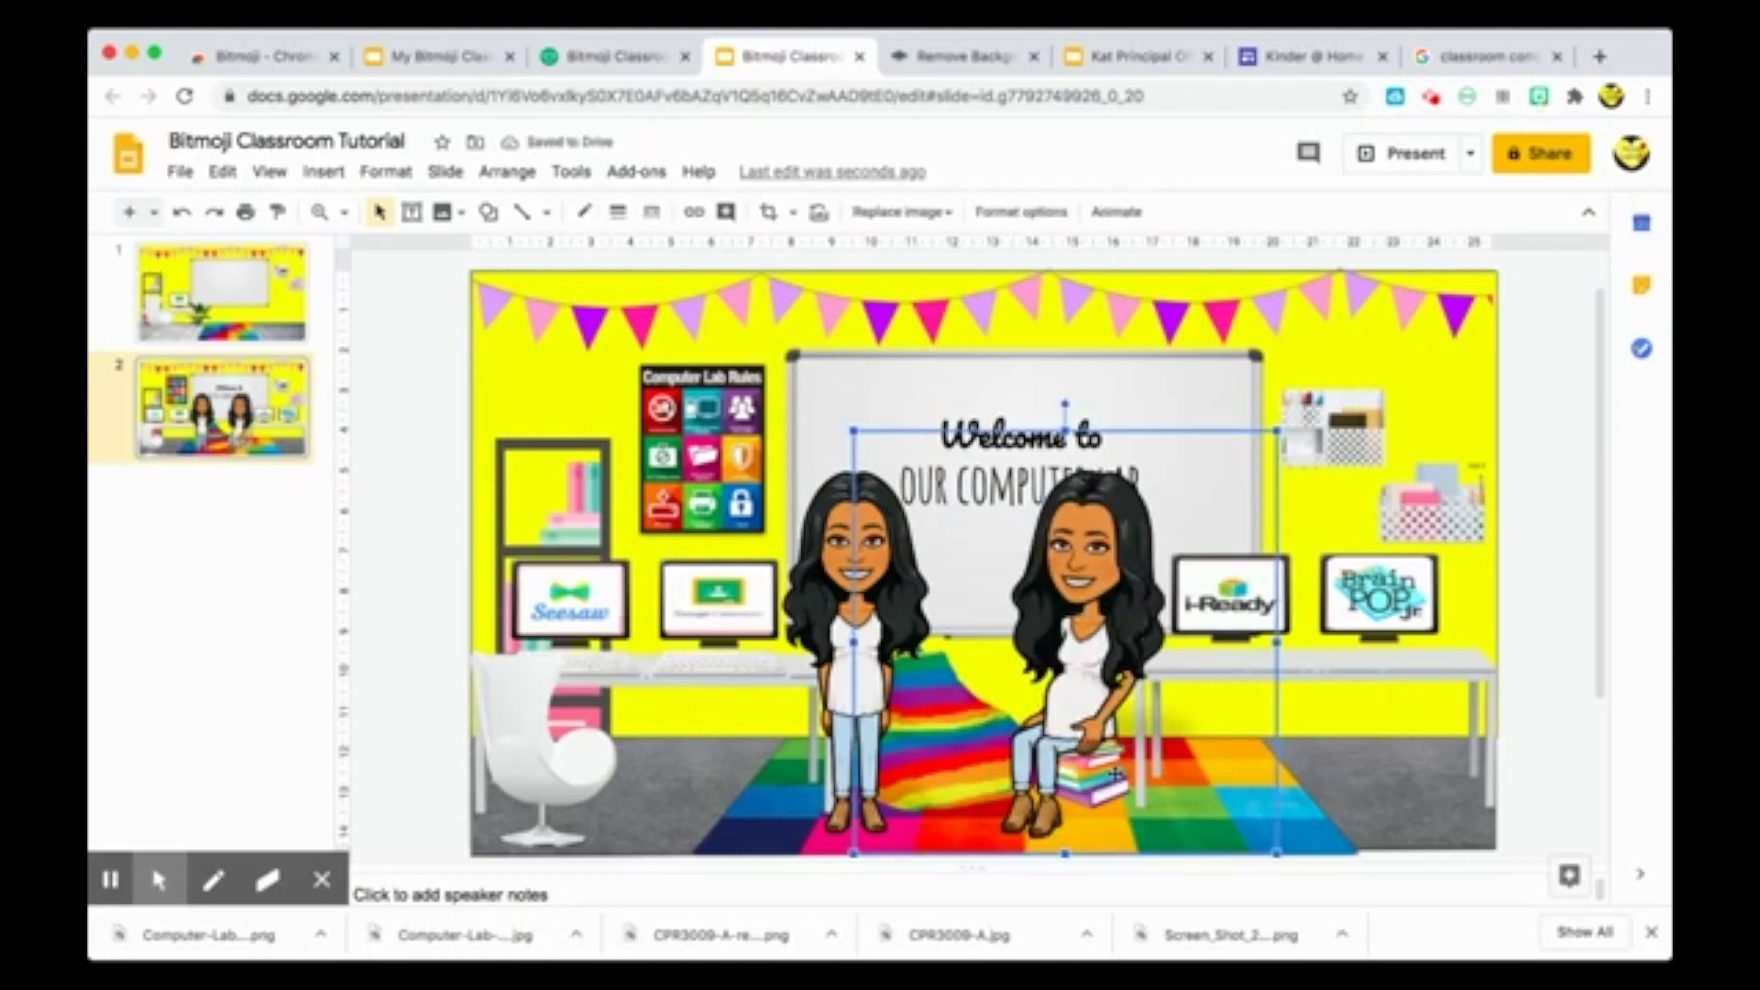
{"action": "left_click", "coordinate": [1023, 212]}
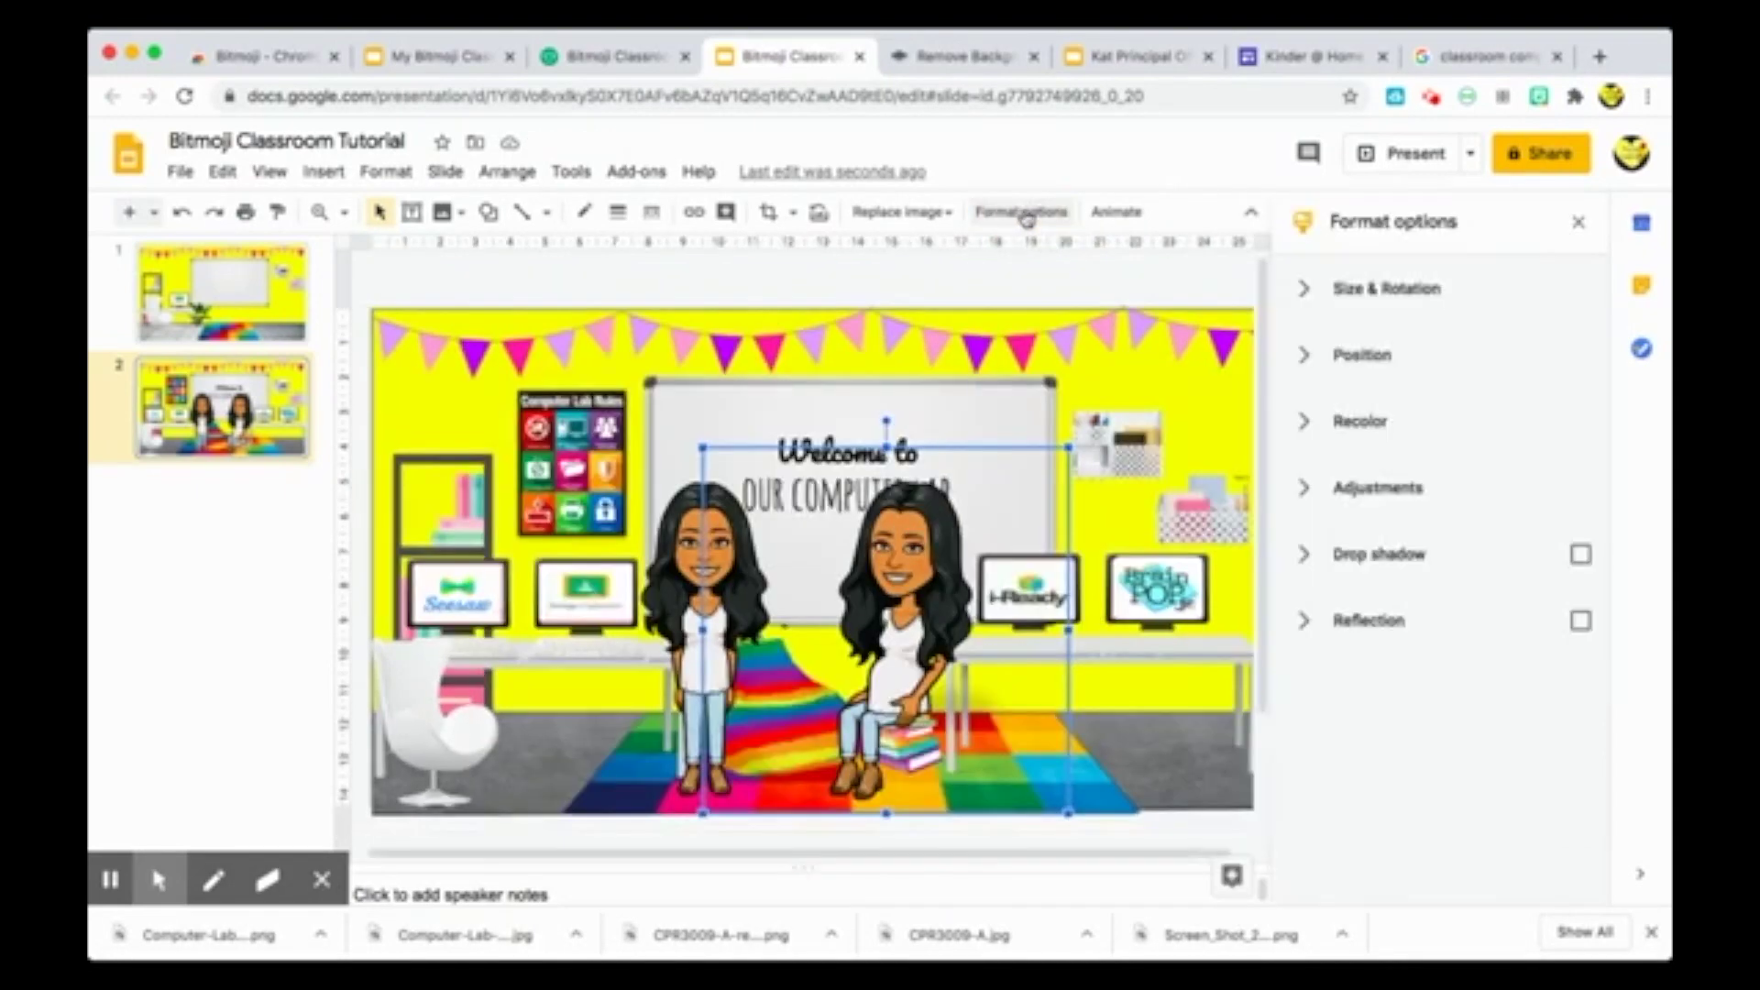
{"action": "left_click", "coordinate": [1378, 310]}
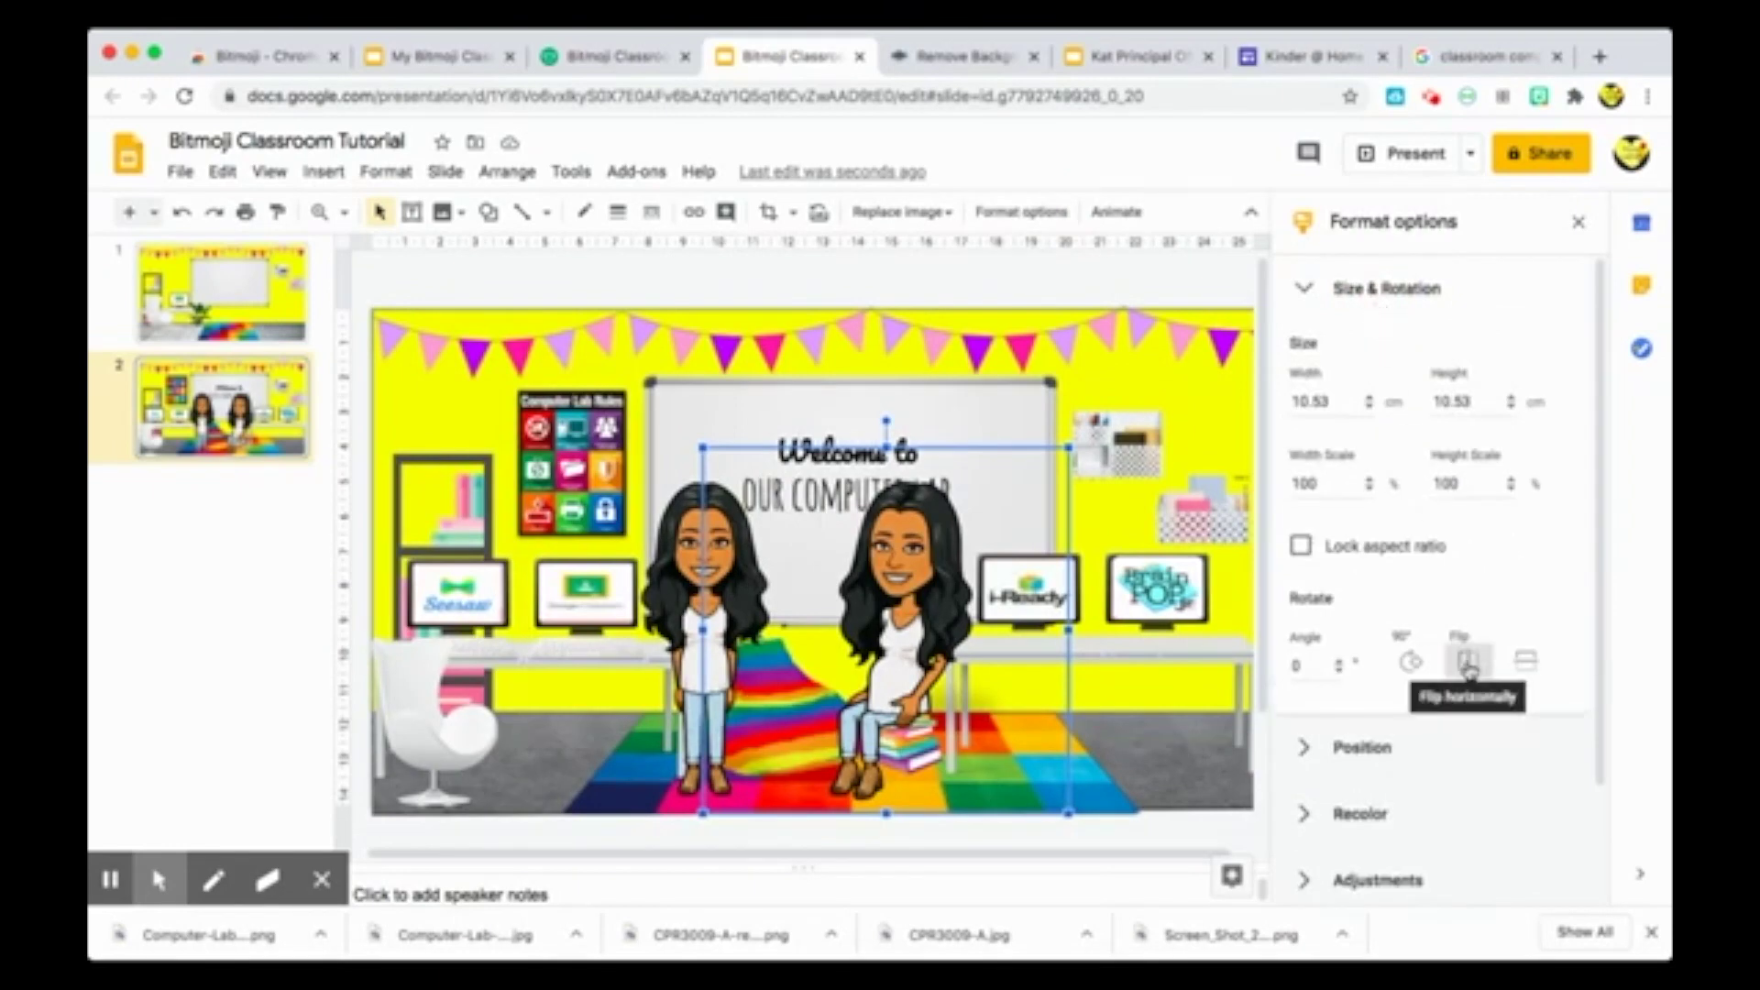
{"action": "left_click", "coordinate": [1468, 662]}
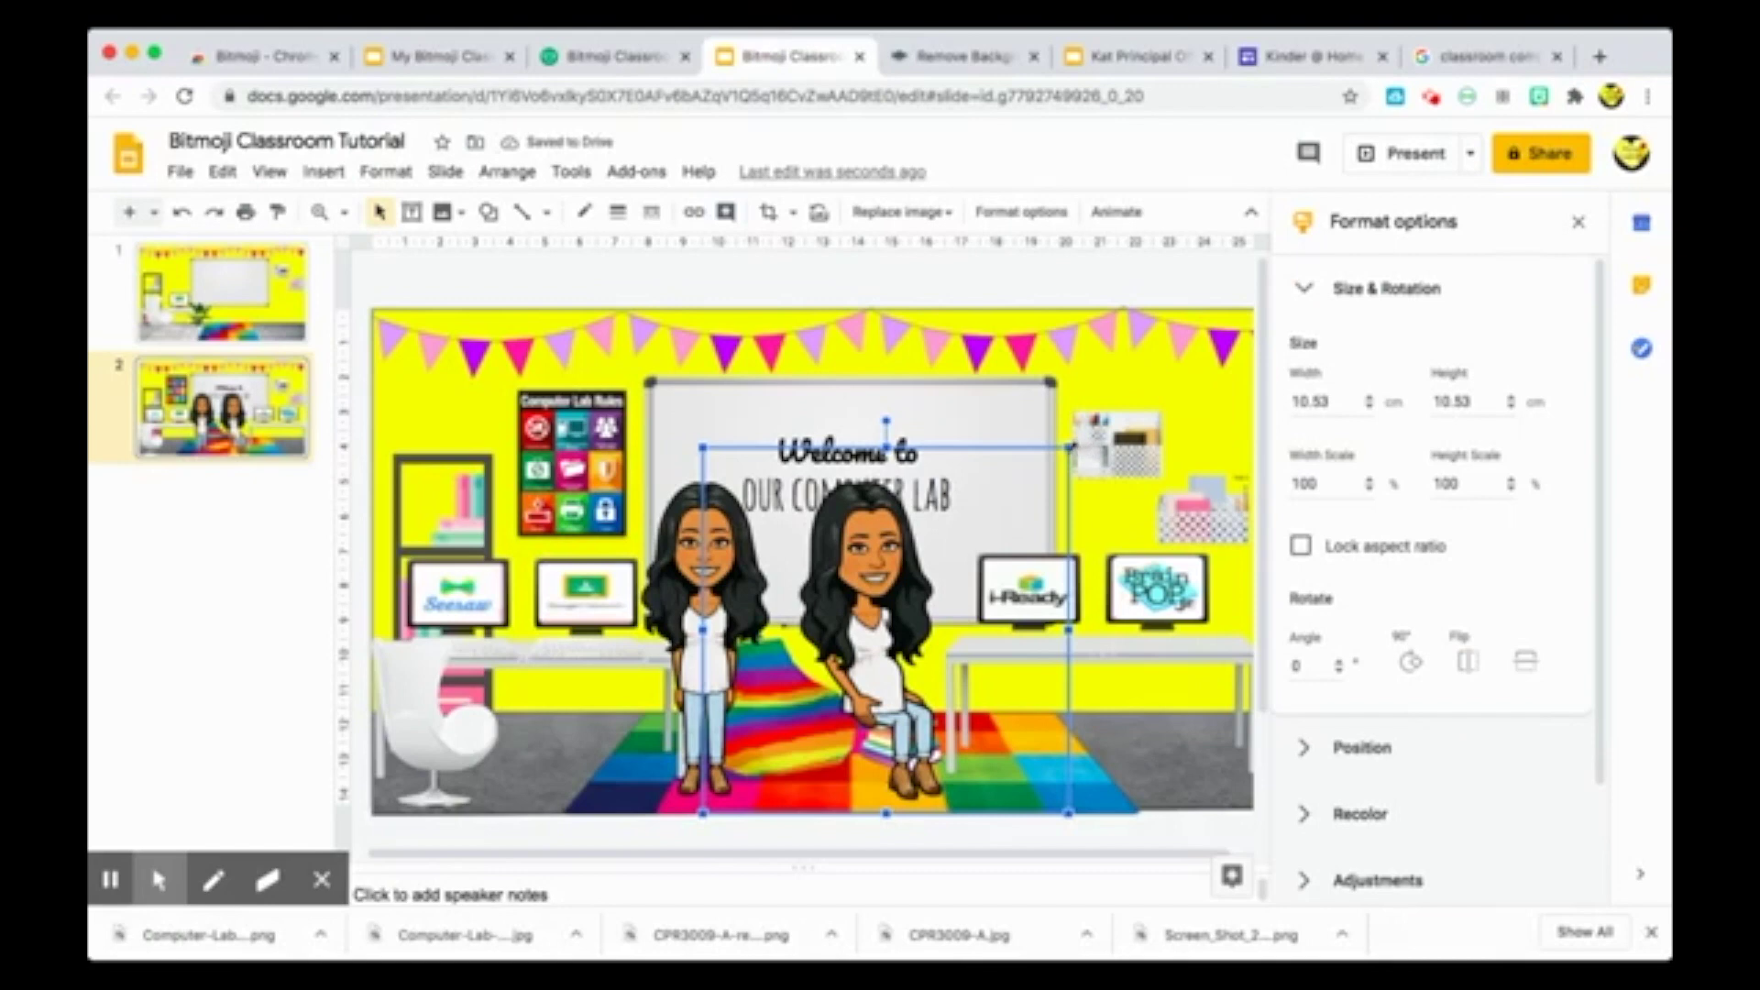
{"action": "left_click", "coordinate": [1579, 221]}
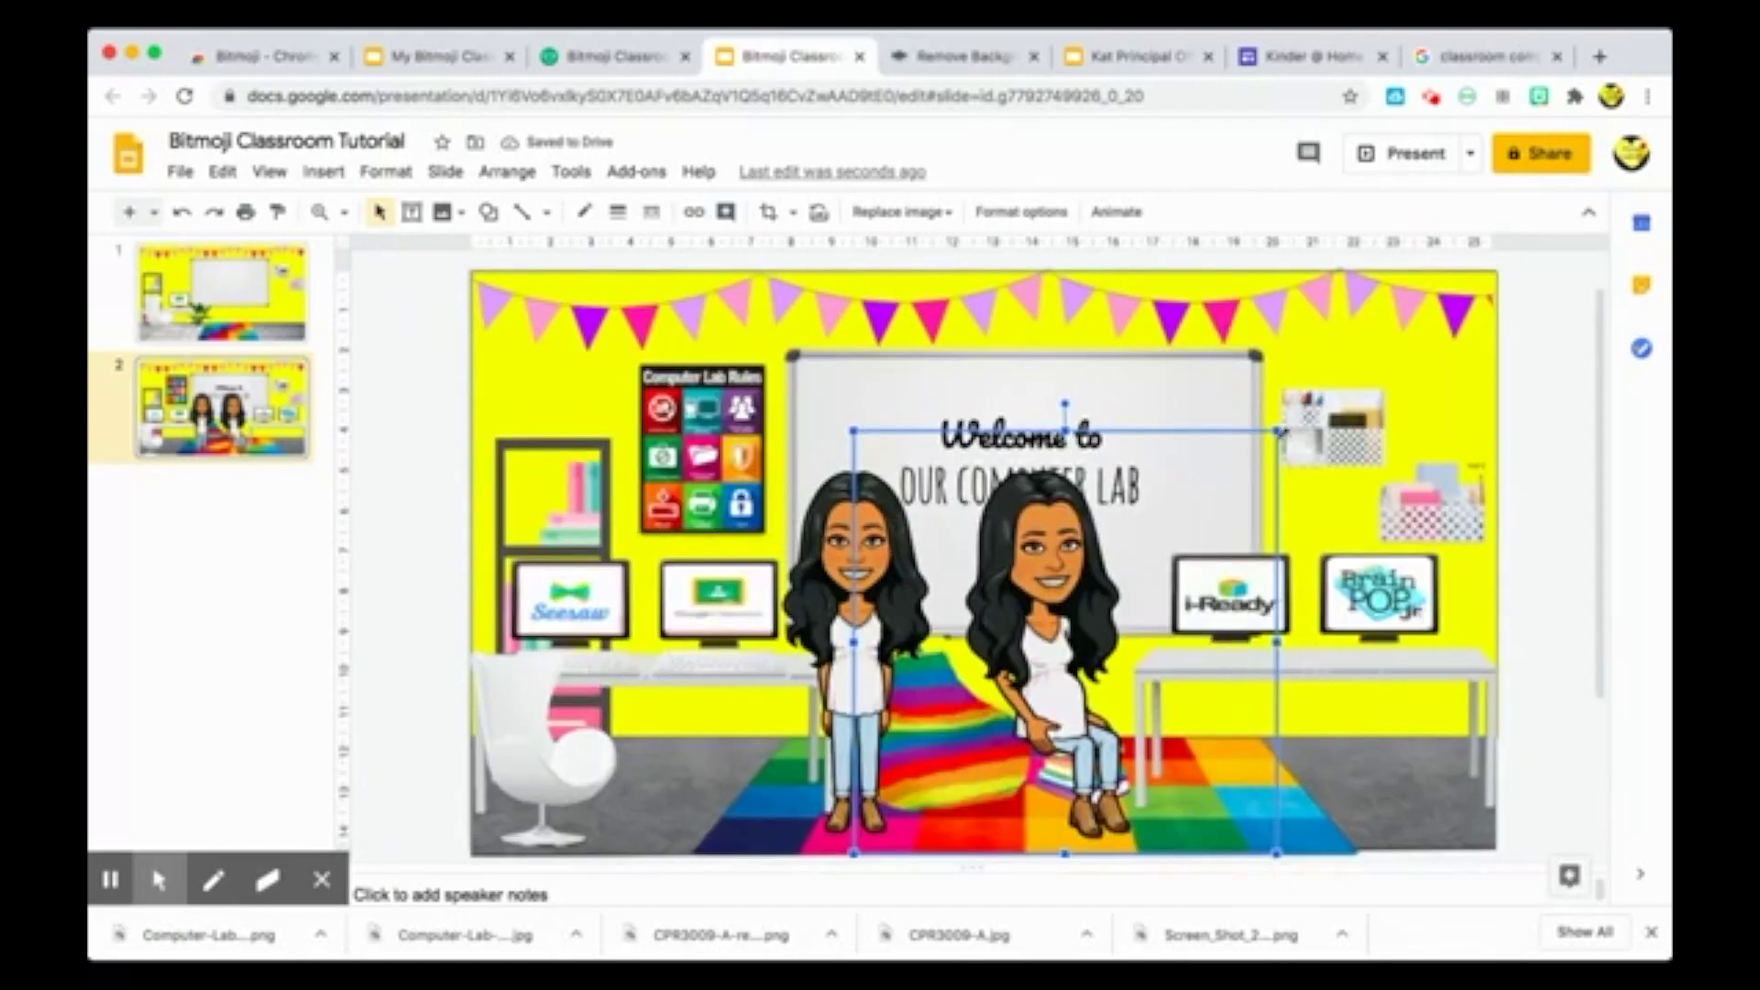
- Resize and fit the seated avatar onto the white chair, then delete it
{"action": "left_click_drag", "start_coordinate": [1279, 431], "coordinate": [739, 557]}
{"action": "mouse_move", "coordinate": [571, 681]}
{"action": "left_mouse_down"}
{"action": "mouse_move", "coordinate": [544, 680]}
{"action": "mouse_move", "coordinate": [564, 680]}
{"action": "left_mouse_up"}
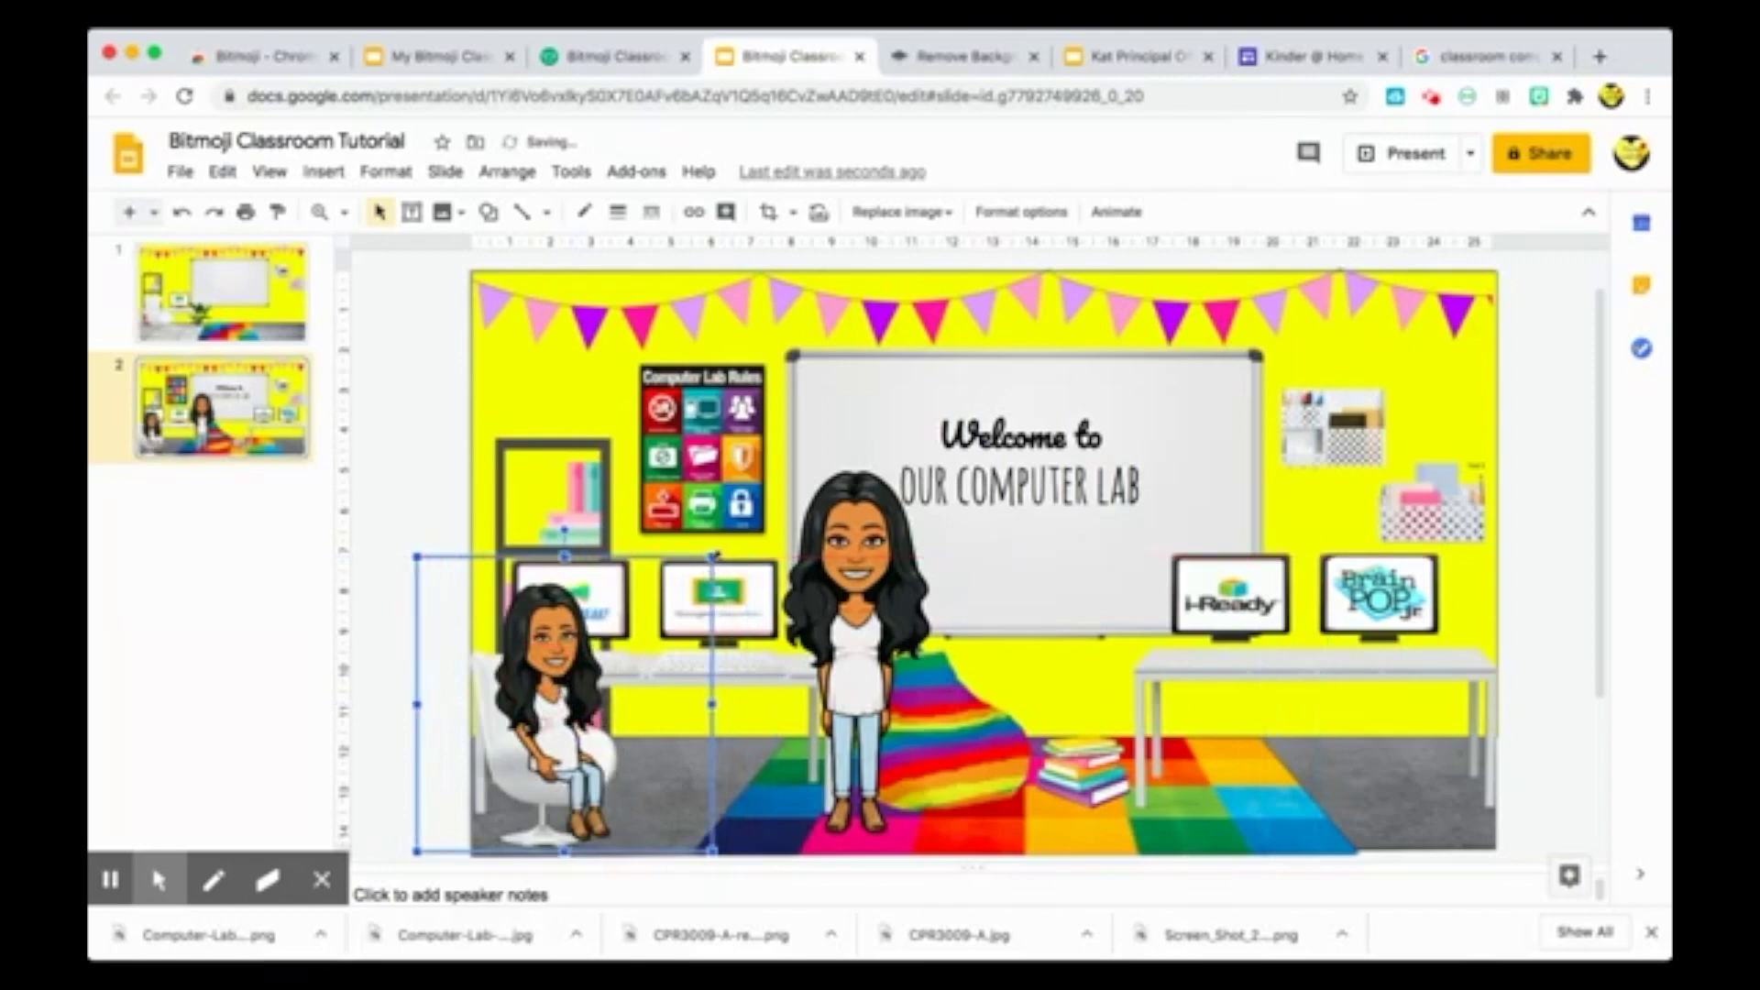
{"action": "left_click_drag", "start_coordinate": [712, 556], "coordinate": [729, 541]}
{"action": "left_click_drag", "start_coordinate": [635, 725], "coordinate": [619, 724]}
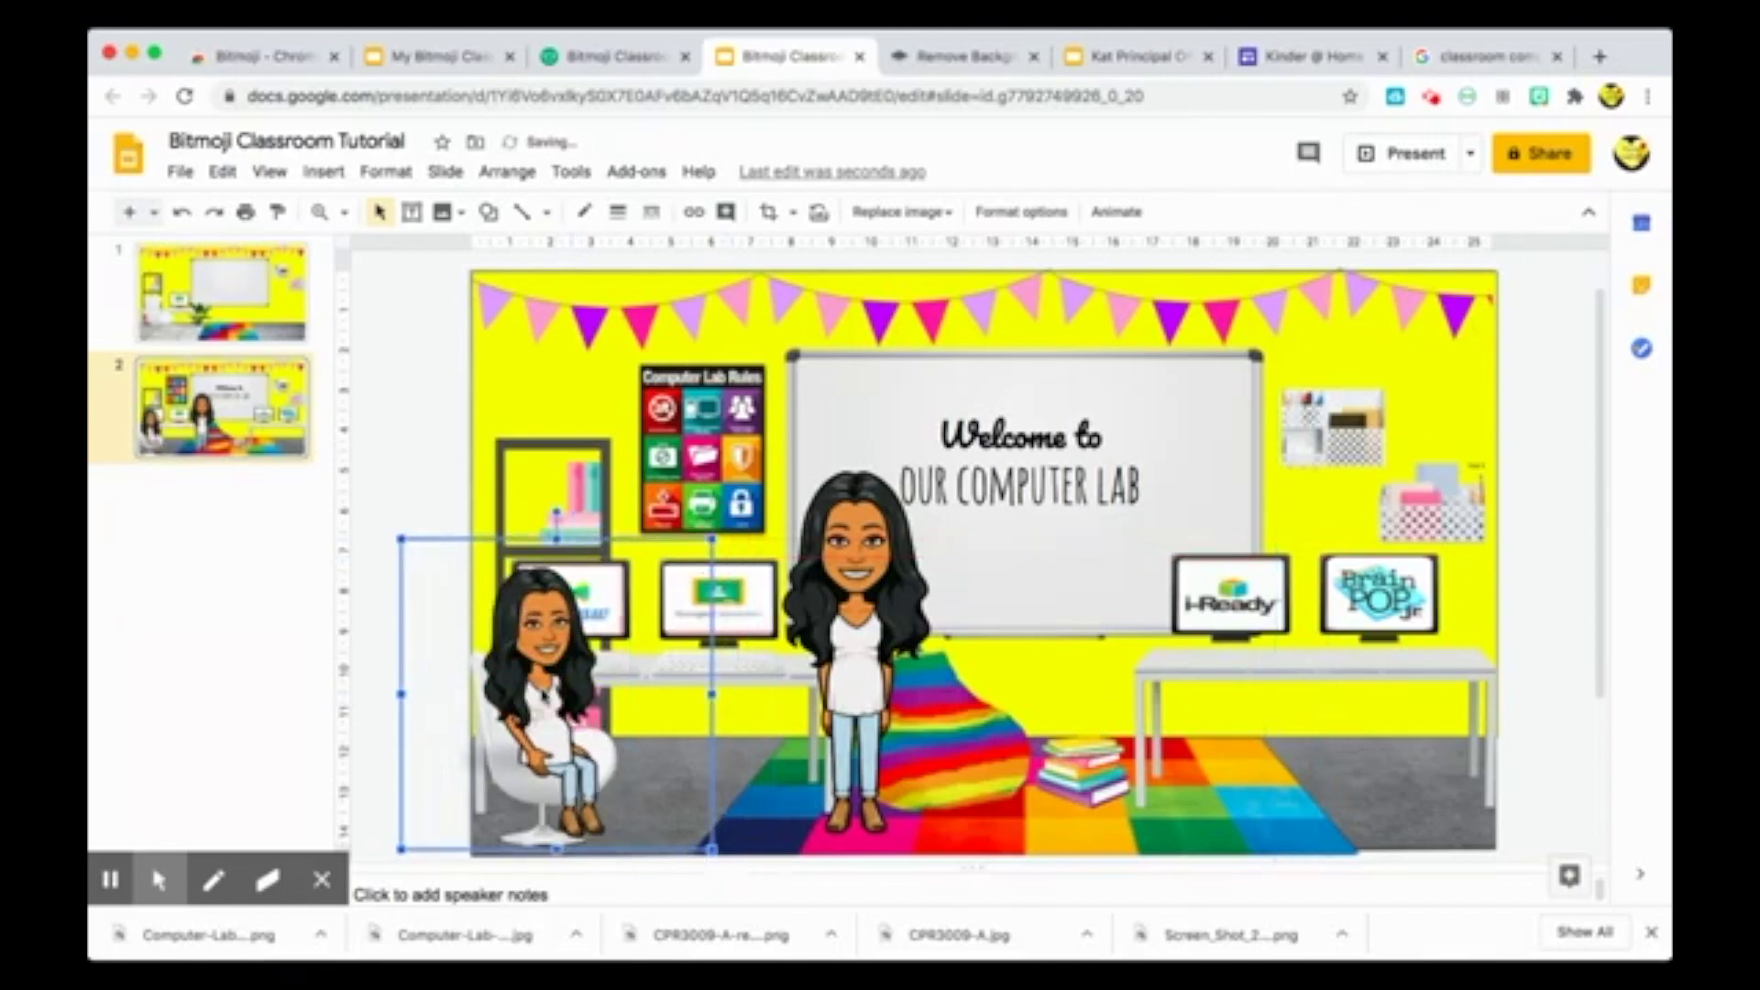
{"action": "left_click", "coordinate": [422, 463]}
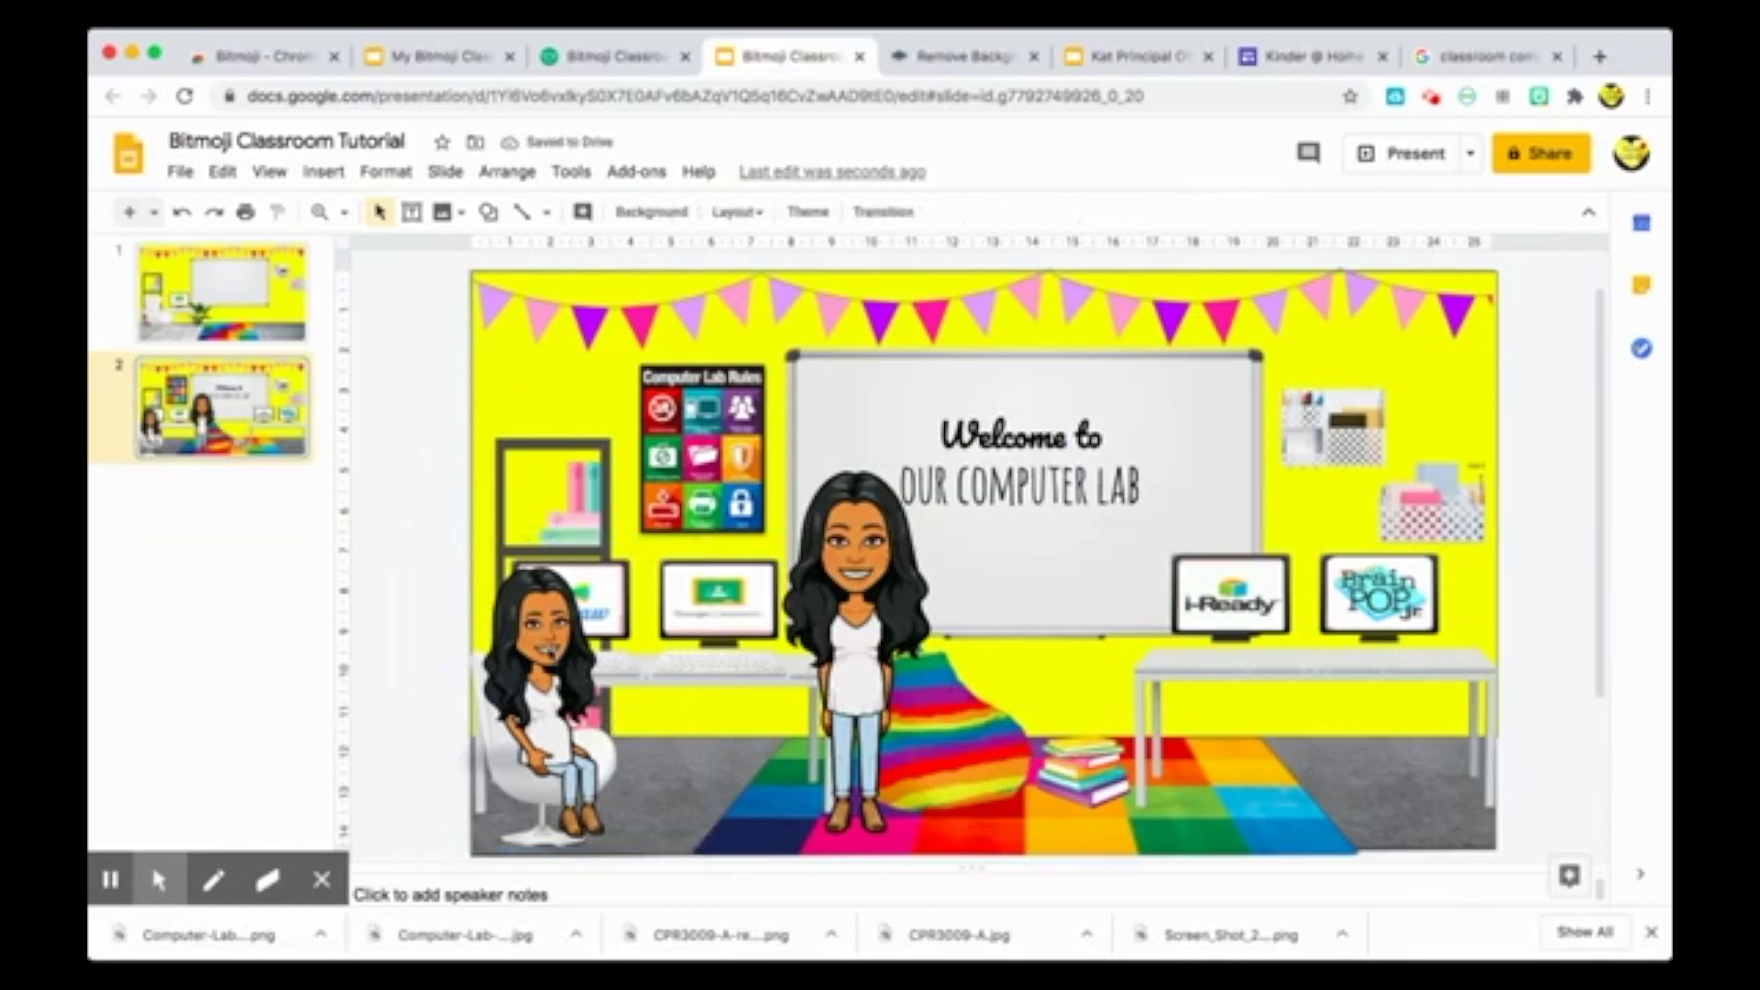
{"action": "left_click", "coordinate": [545, 642]}
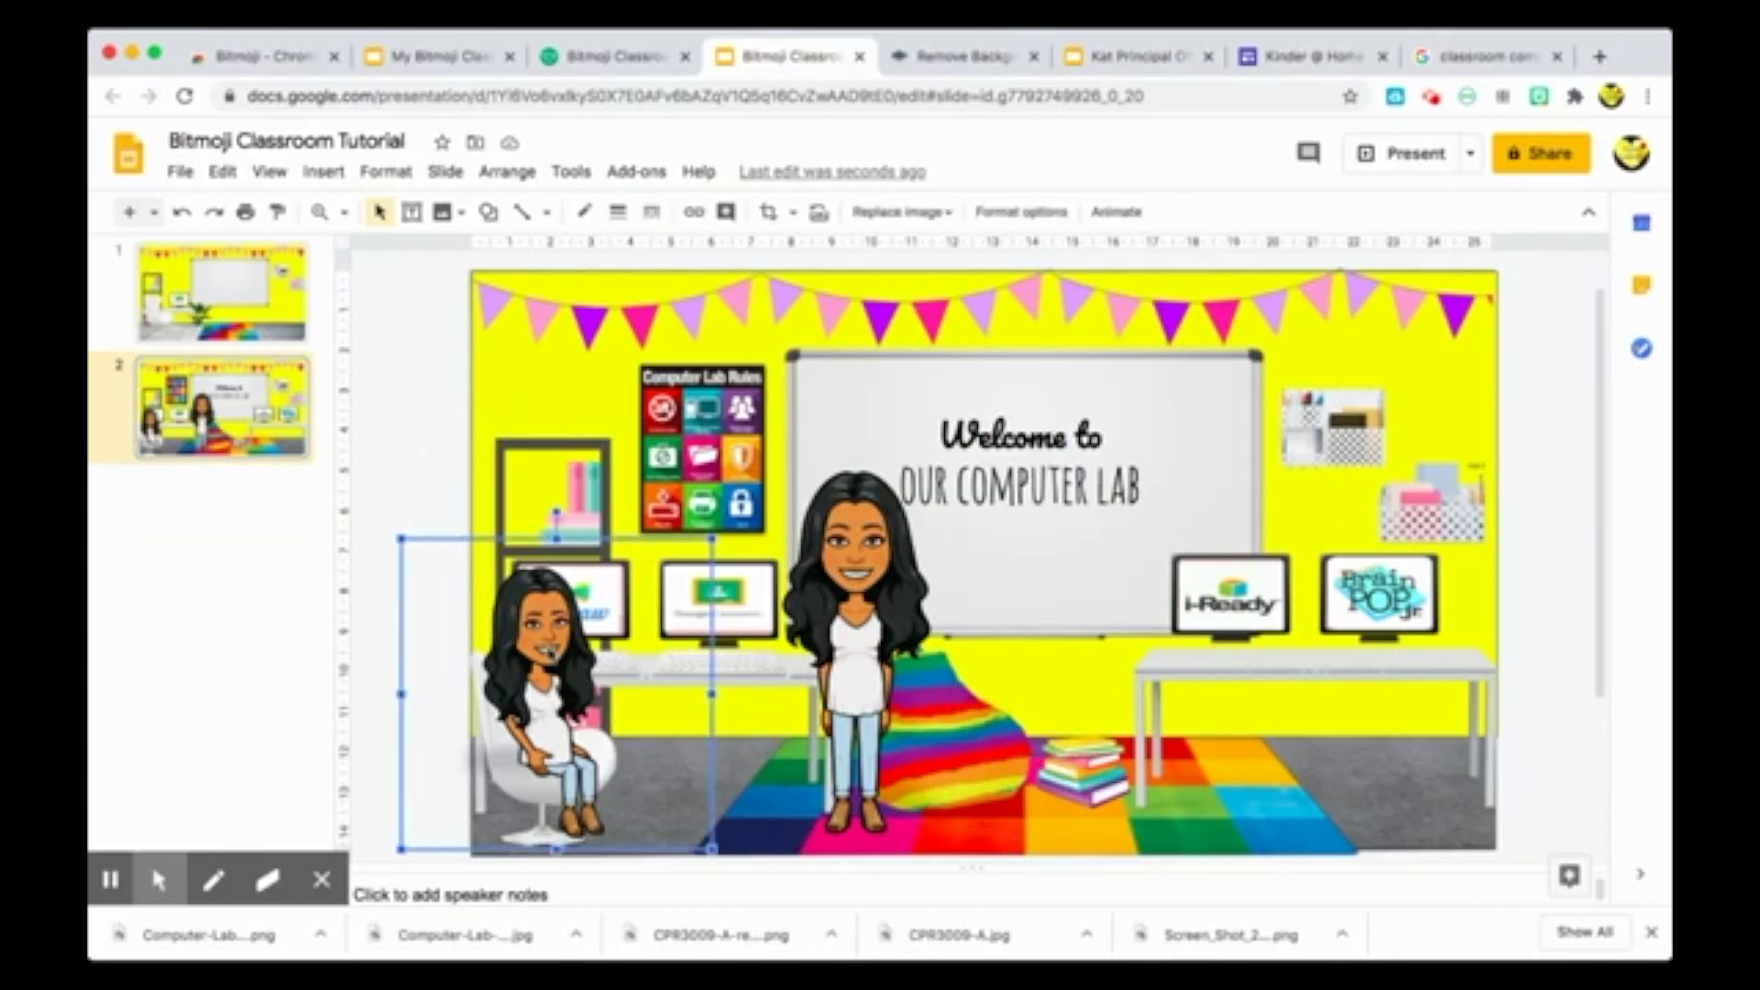
{"action": "key", "text": "Delete"}
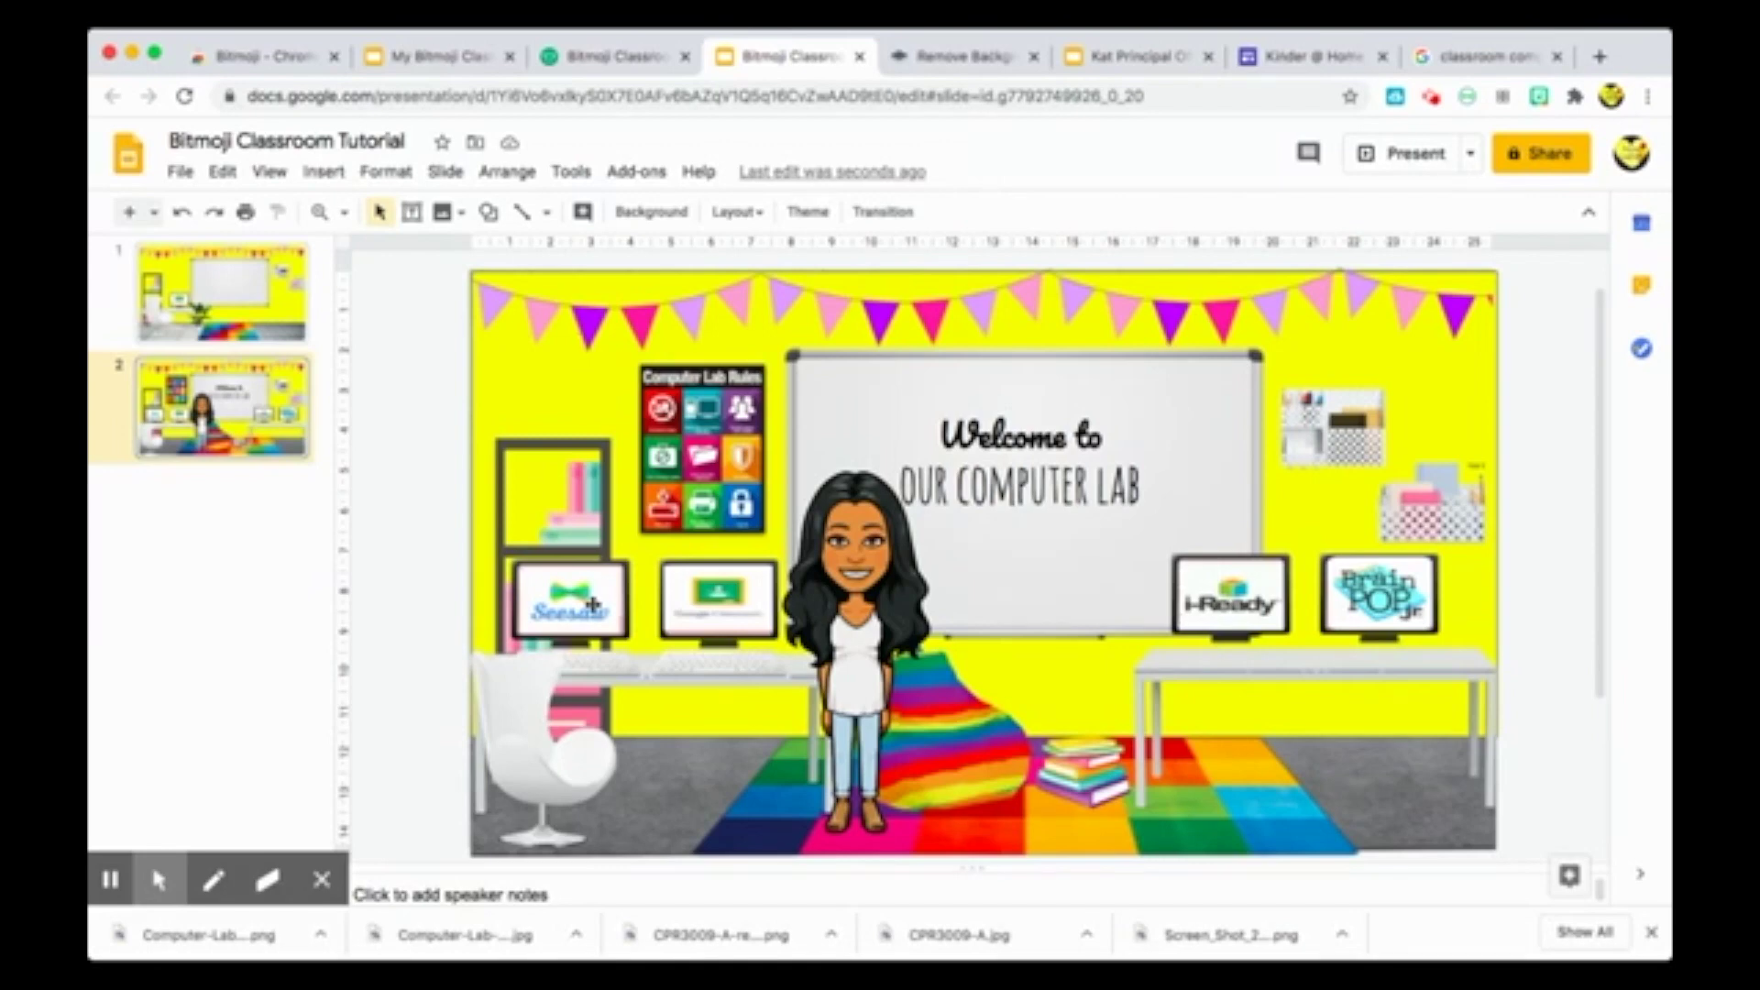
- Select the Seesaw monitor image
{"action": "left_click", "coordinate": [593, 606]}
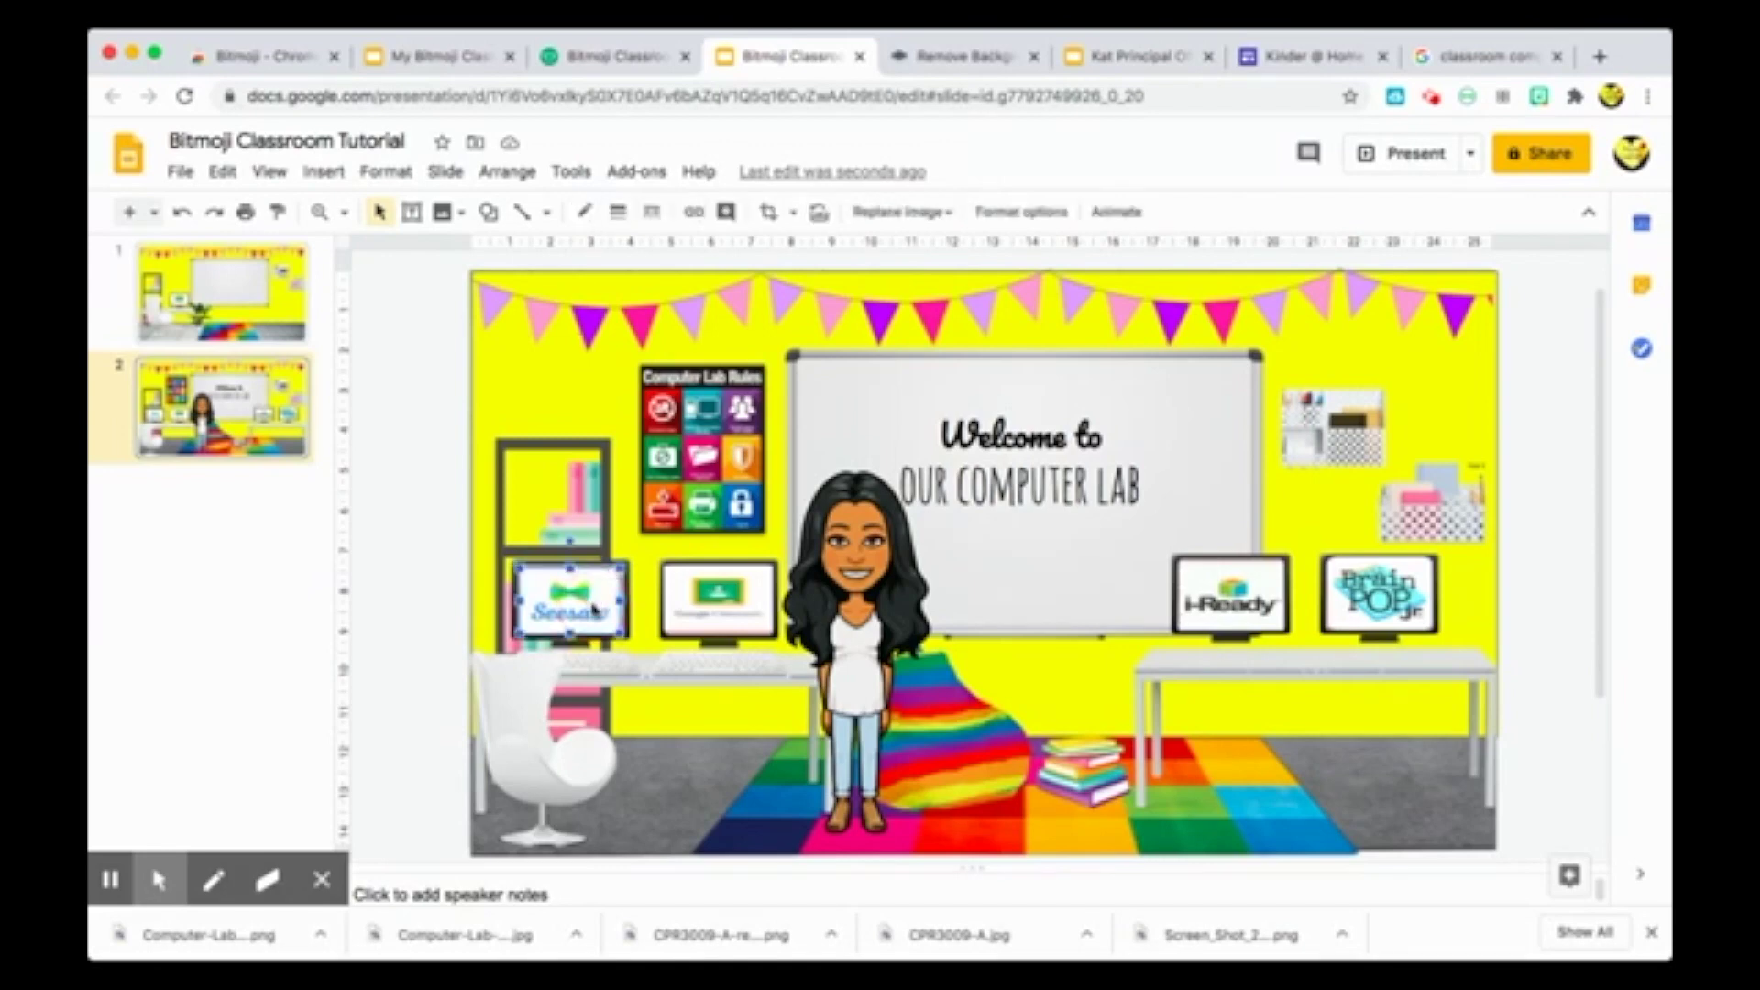
- Link the selected Seesaw monitor image to seesaw.me
{"action": "left_click", "coordinate": [695, 215]}
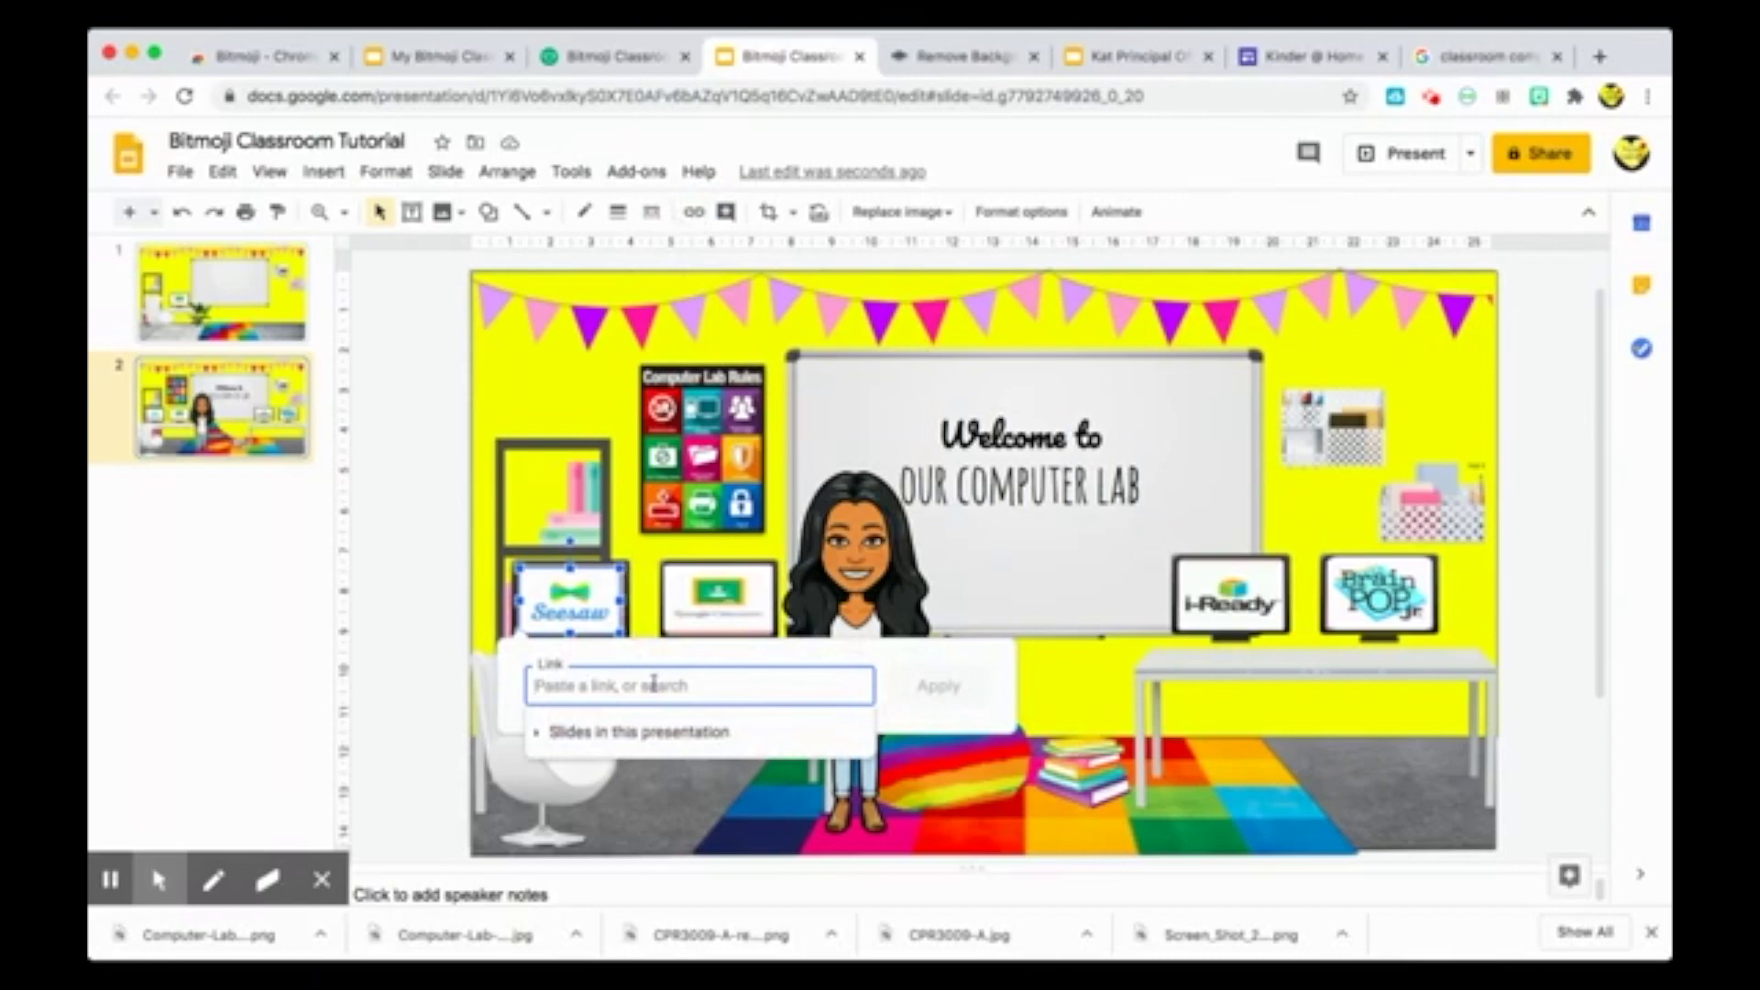
{"action": "type", "text": "seesaw"}
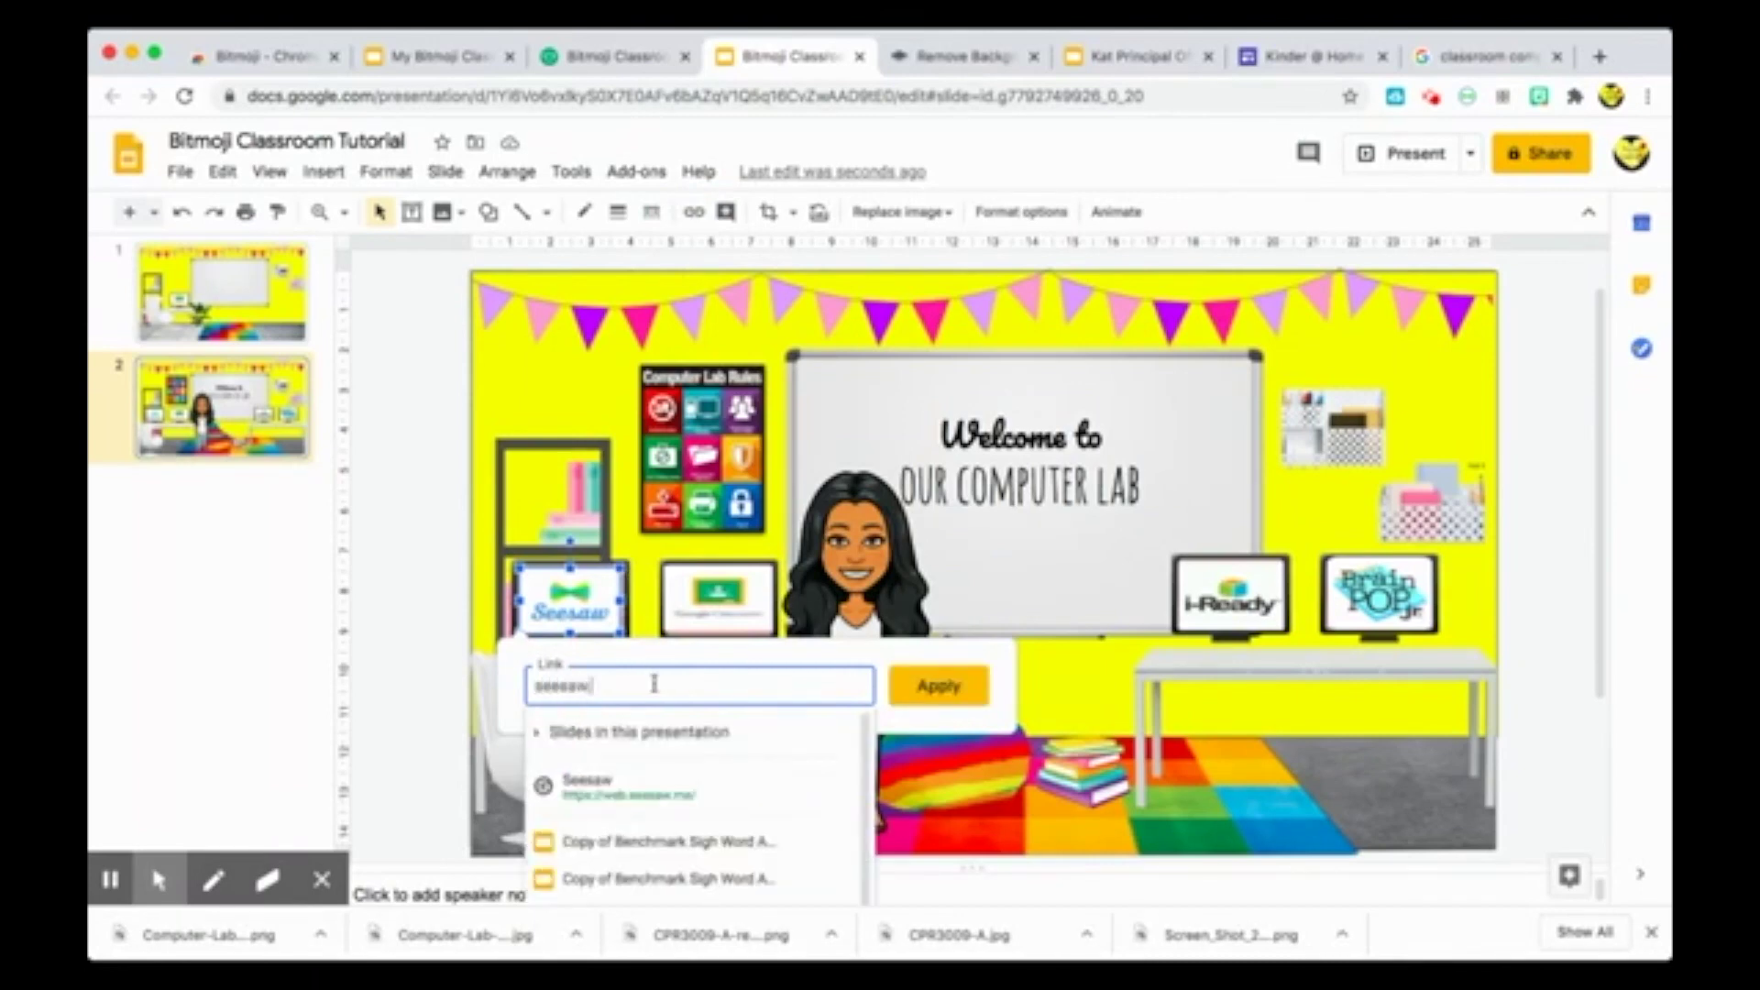
{"action": "type", "text": ".me"}
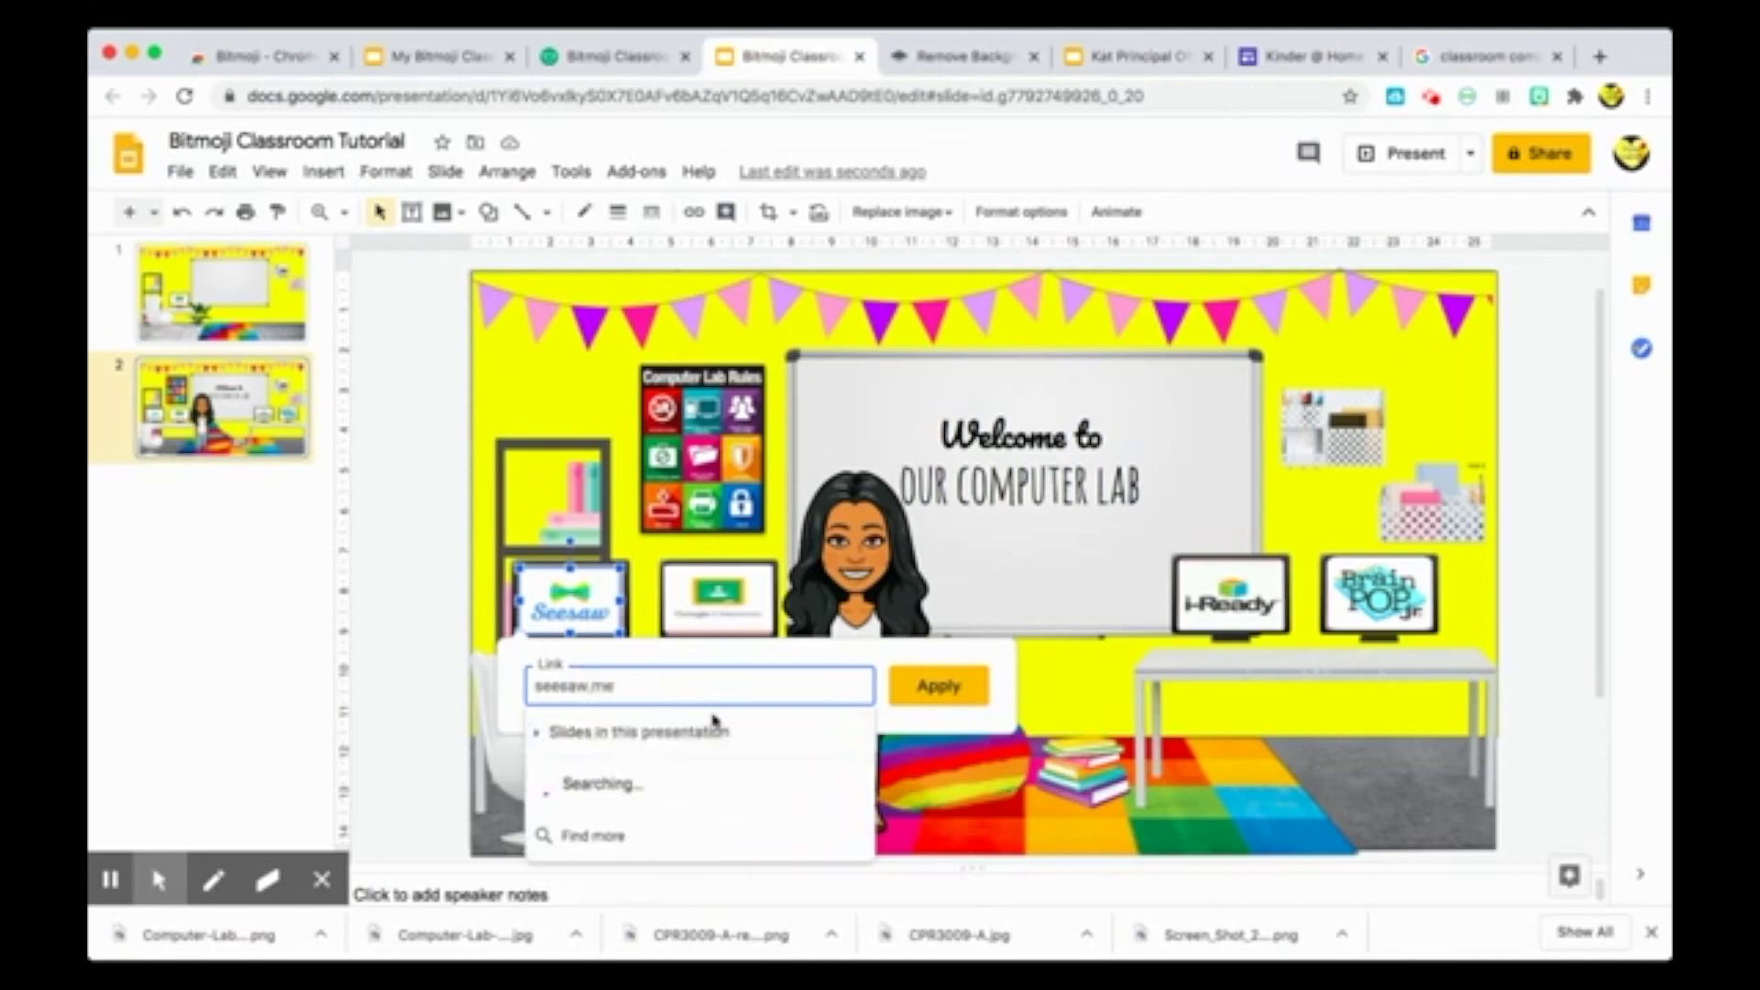
{"action": "left_click", "coordinate": [921, 684]}
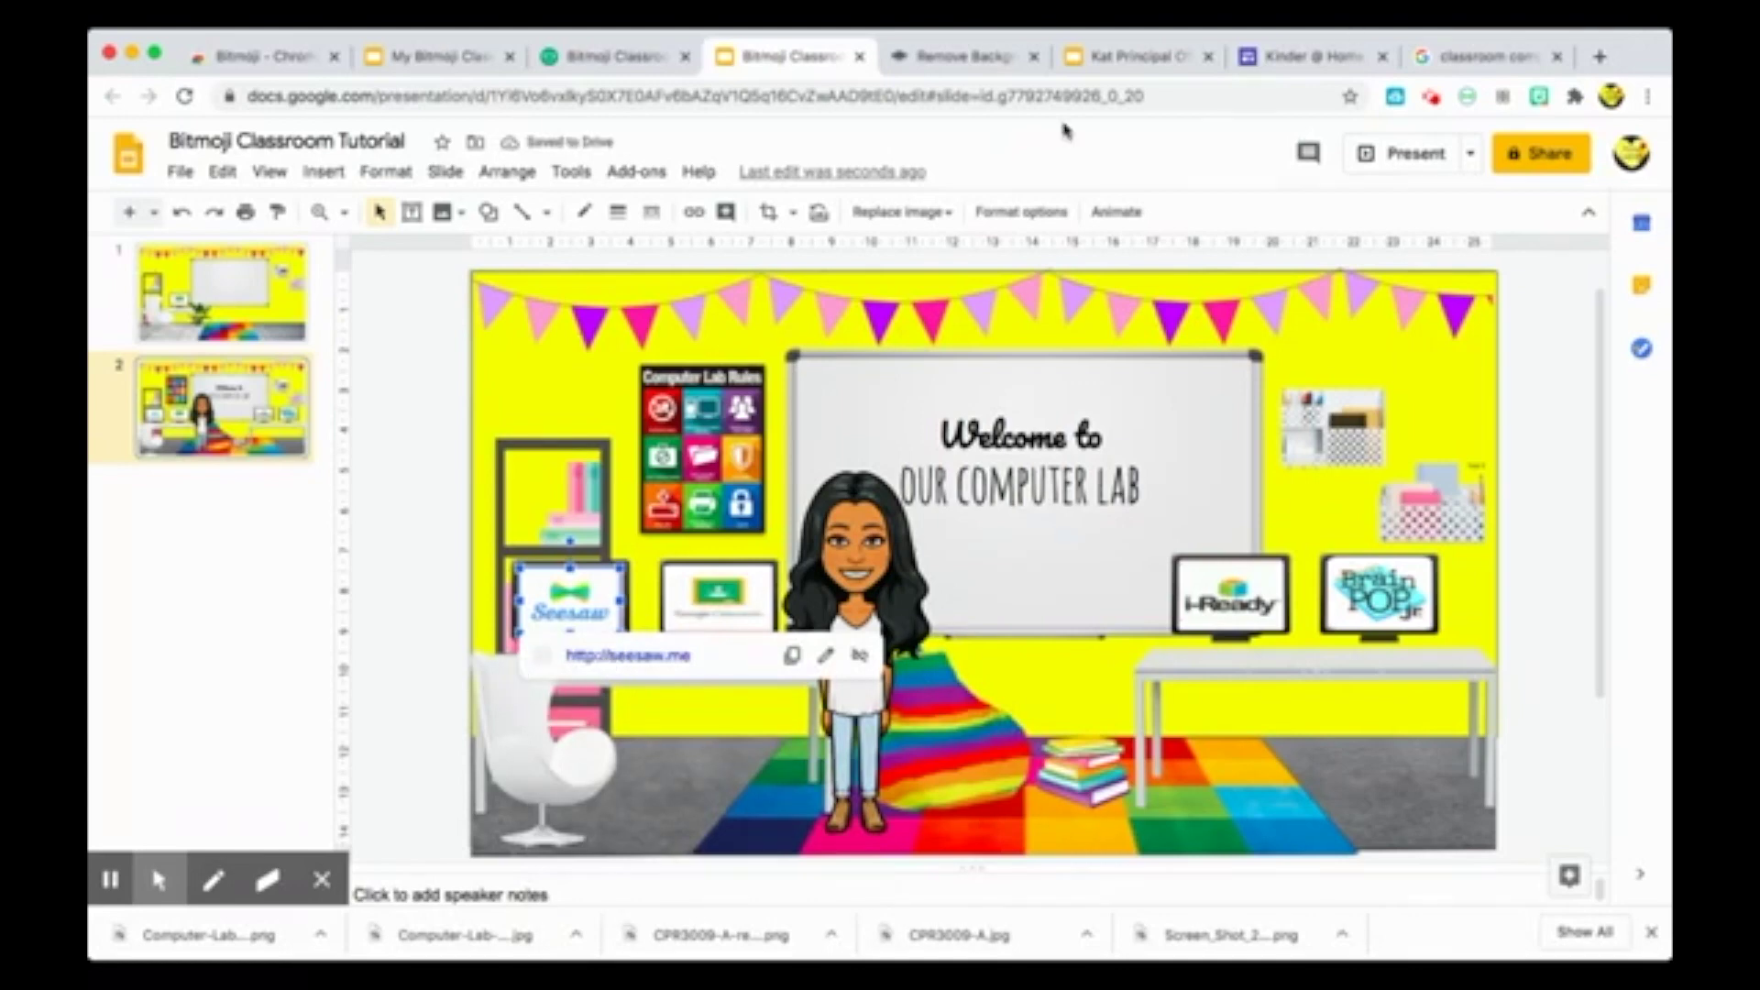
{"action": "left_click", "coordinate": [443, 545]}
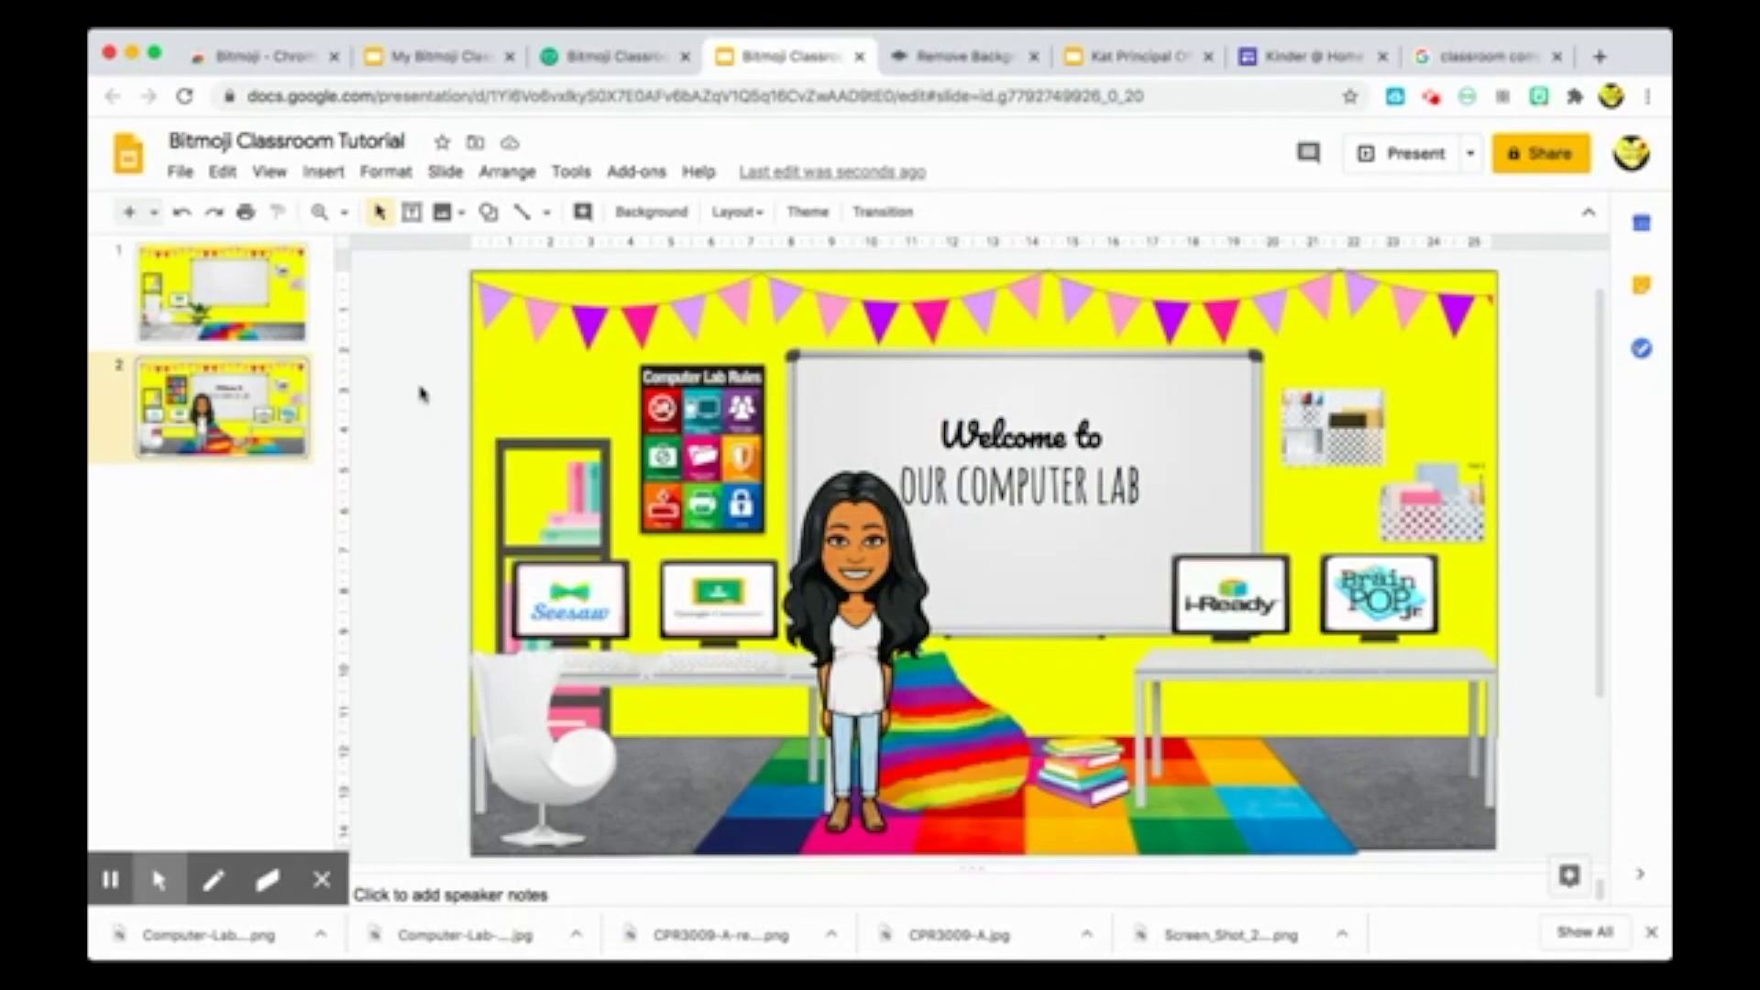
- Dismiss the Insert menu and switch to the My Bitmoji Classroom presentation
{"action": "left_click", "coordinate": [325, 172]}
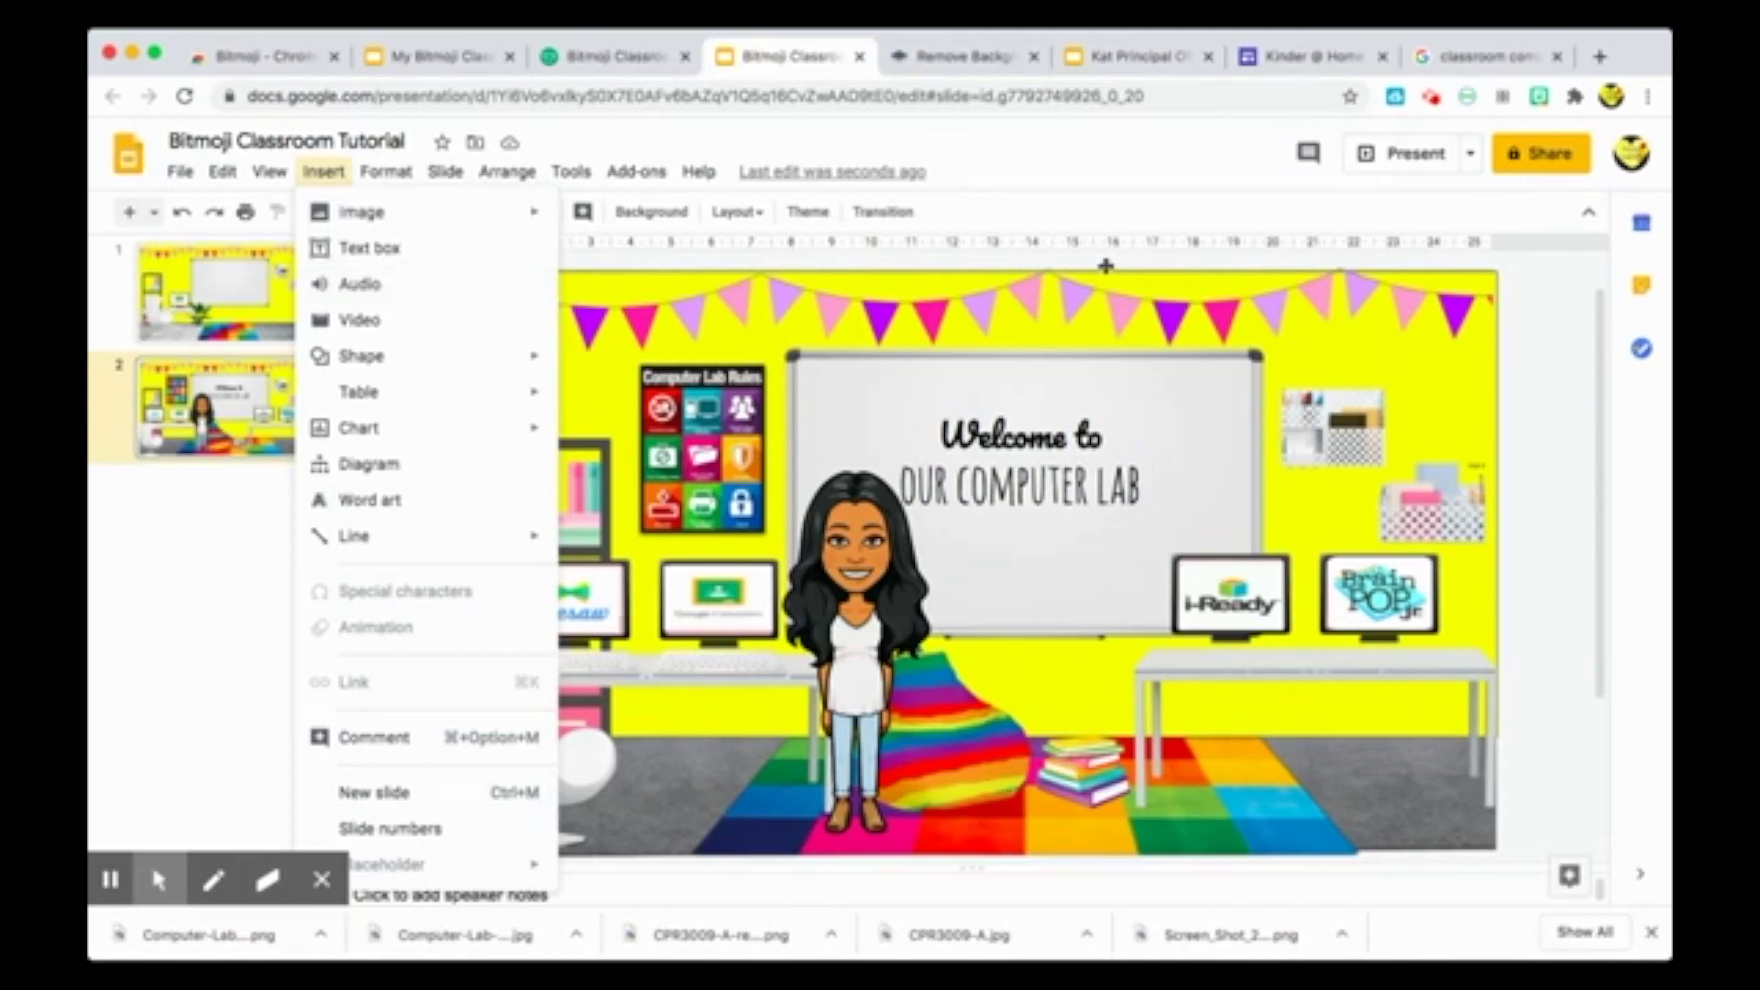
{"action": "left_click", "coordinate": [1529, 343]}
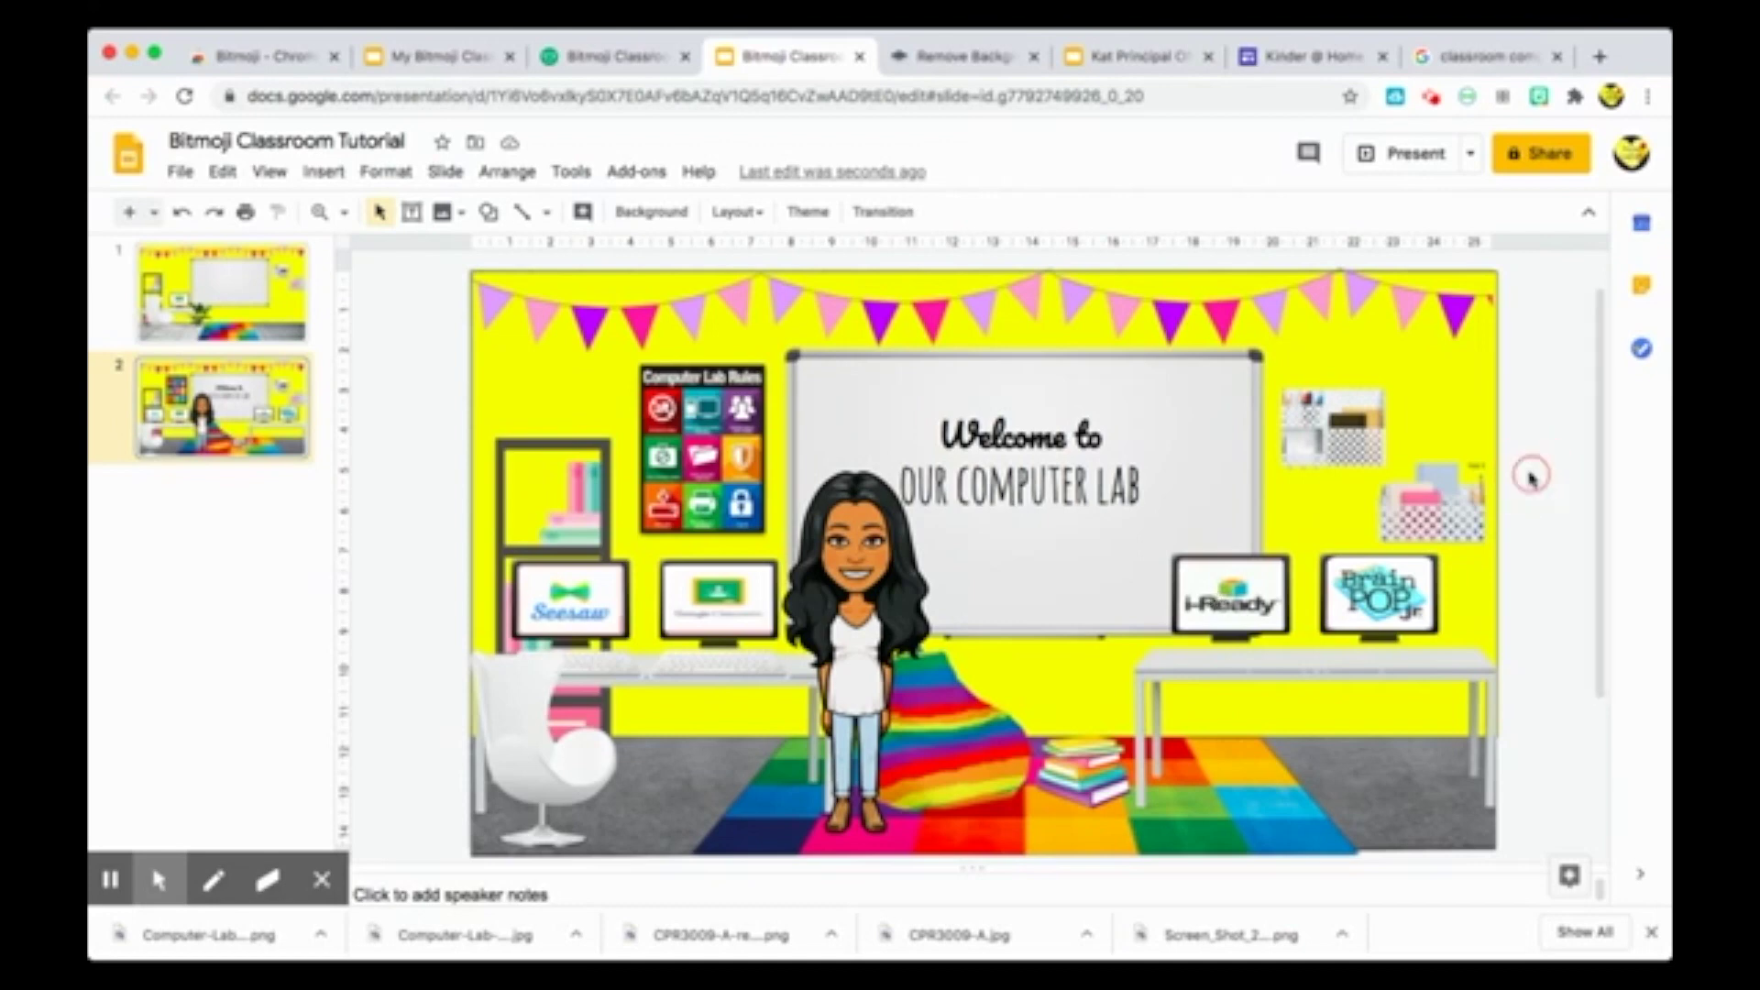
{"action": "scroll", "coordinate": [1531, 479], "scroll_direction": "up", "scroll_amount": 1}
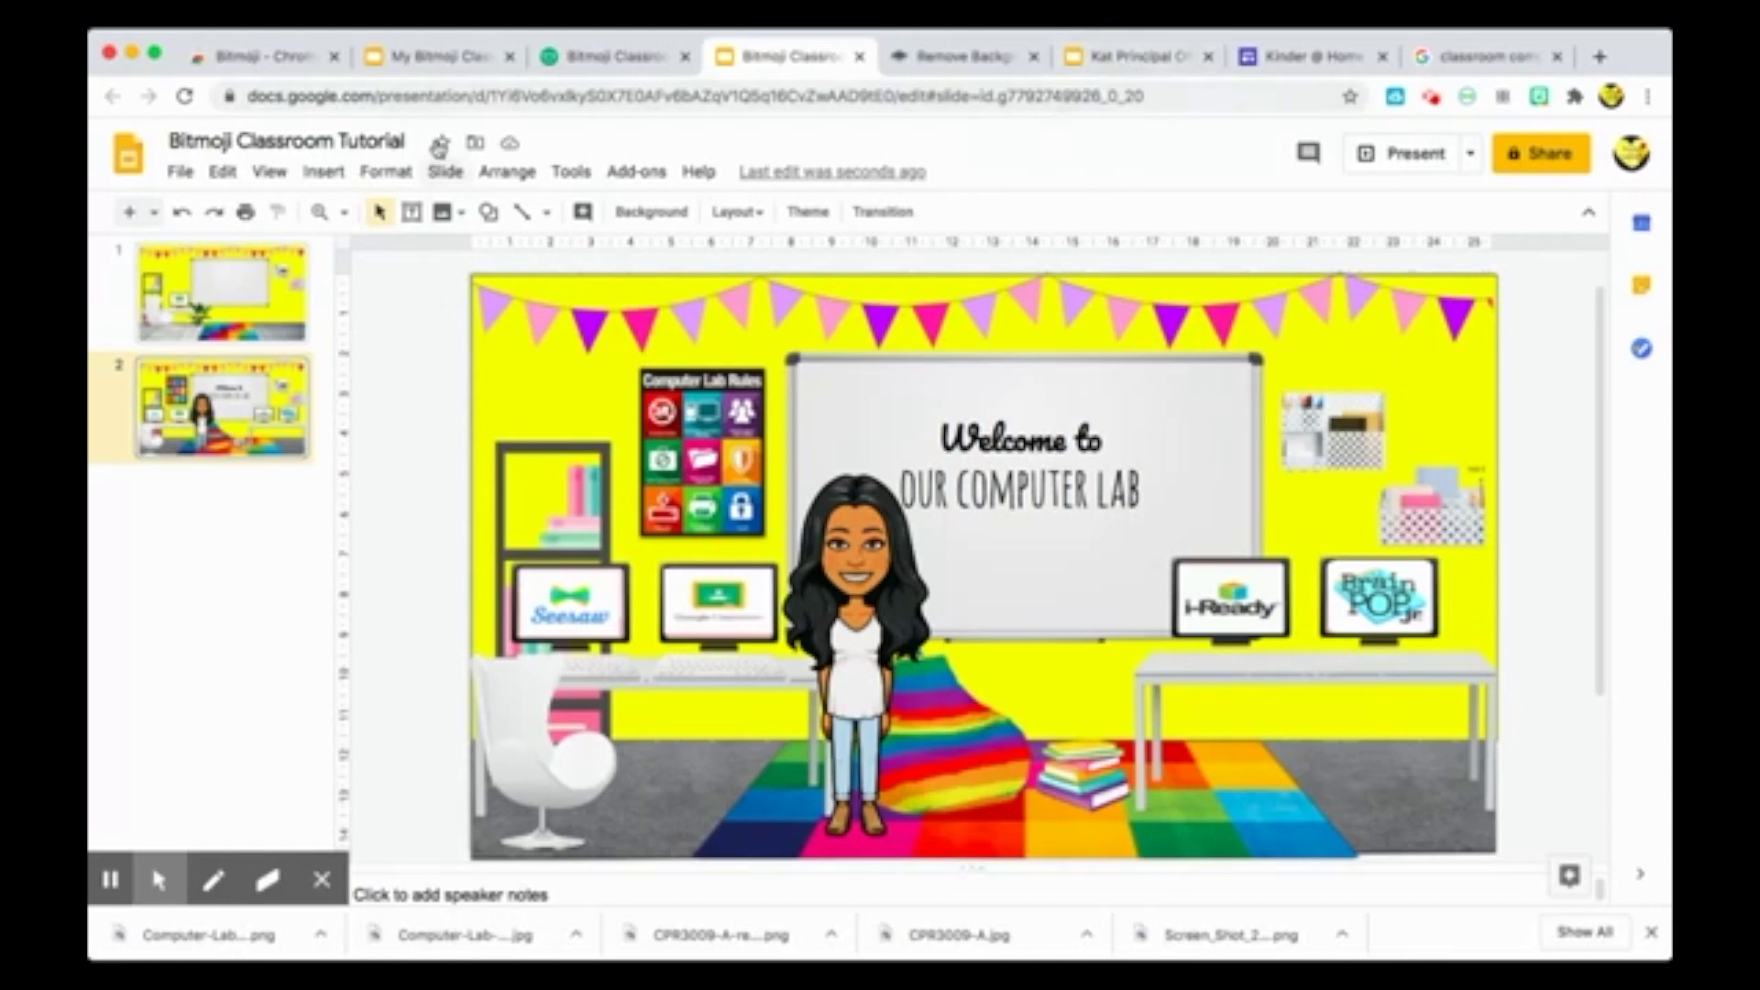
{"action": "left_click", "coordinate": [440, 61]}
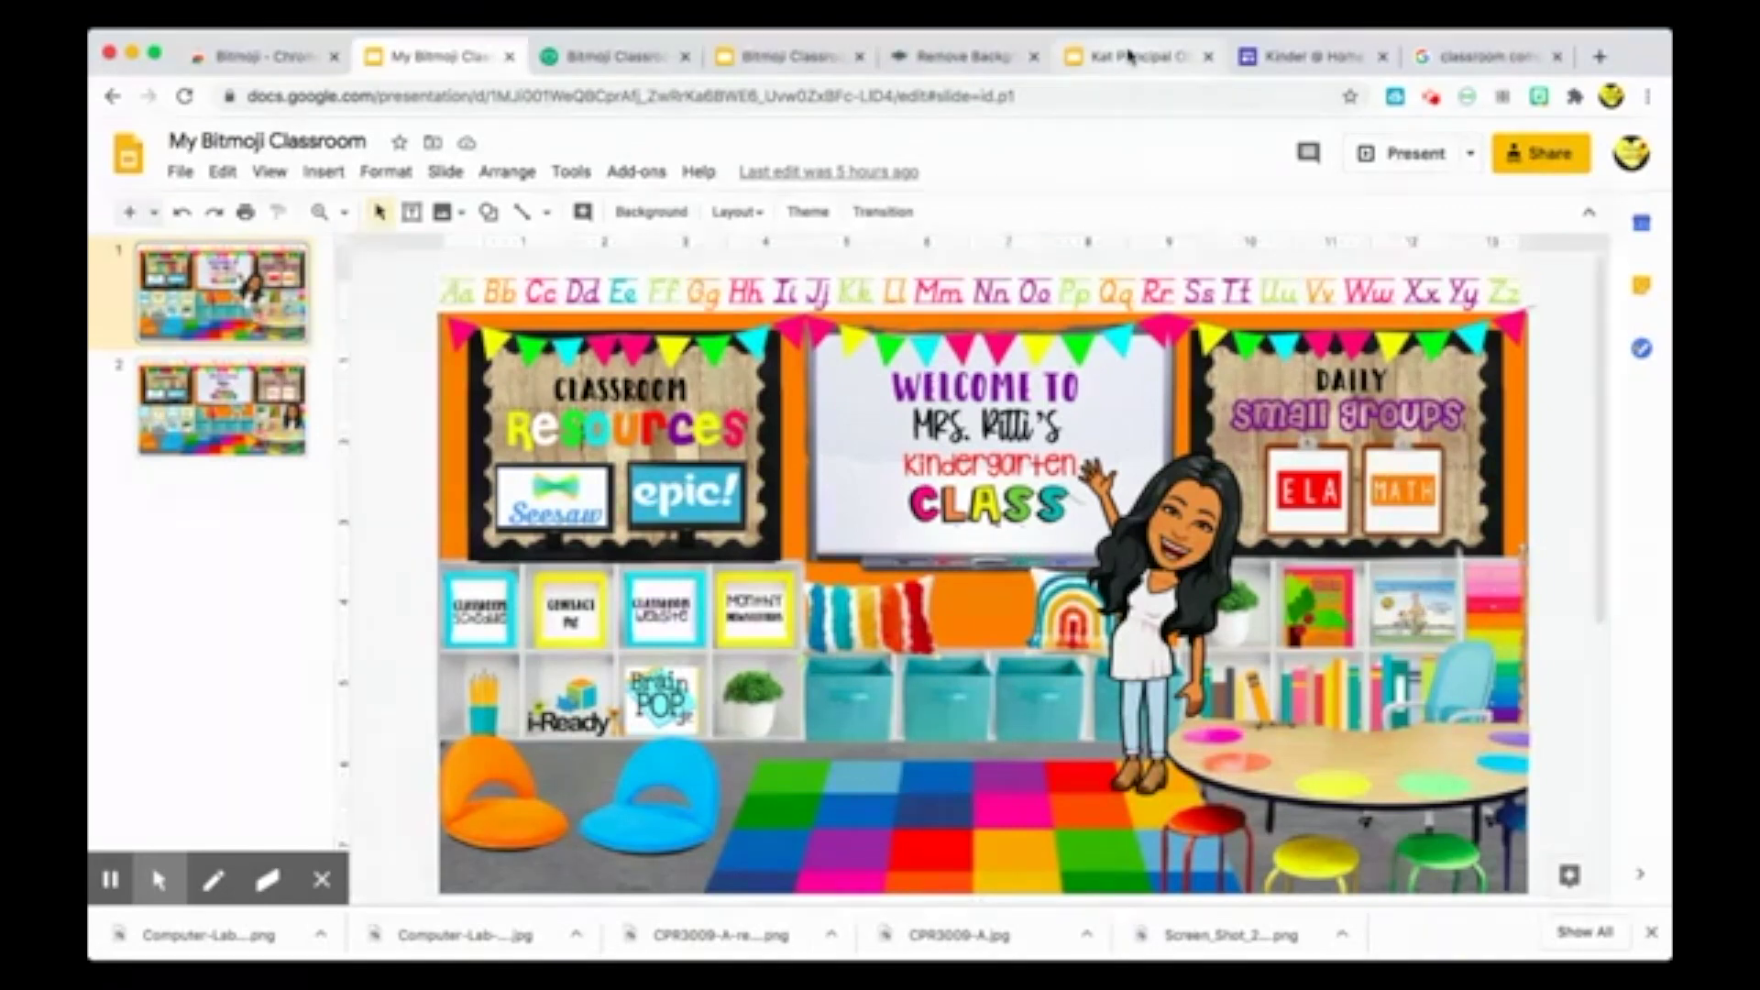
- View the principal's office example, then switch to the Kinder @ Home website
{"action": "left_click", "coordinate": [1130, 57]}
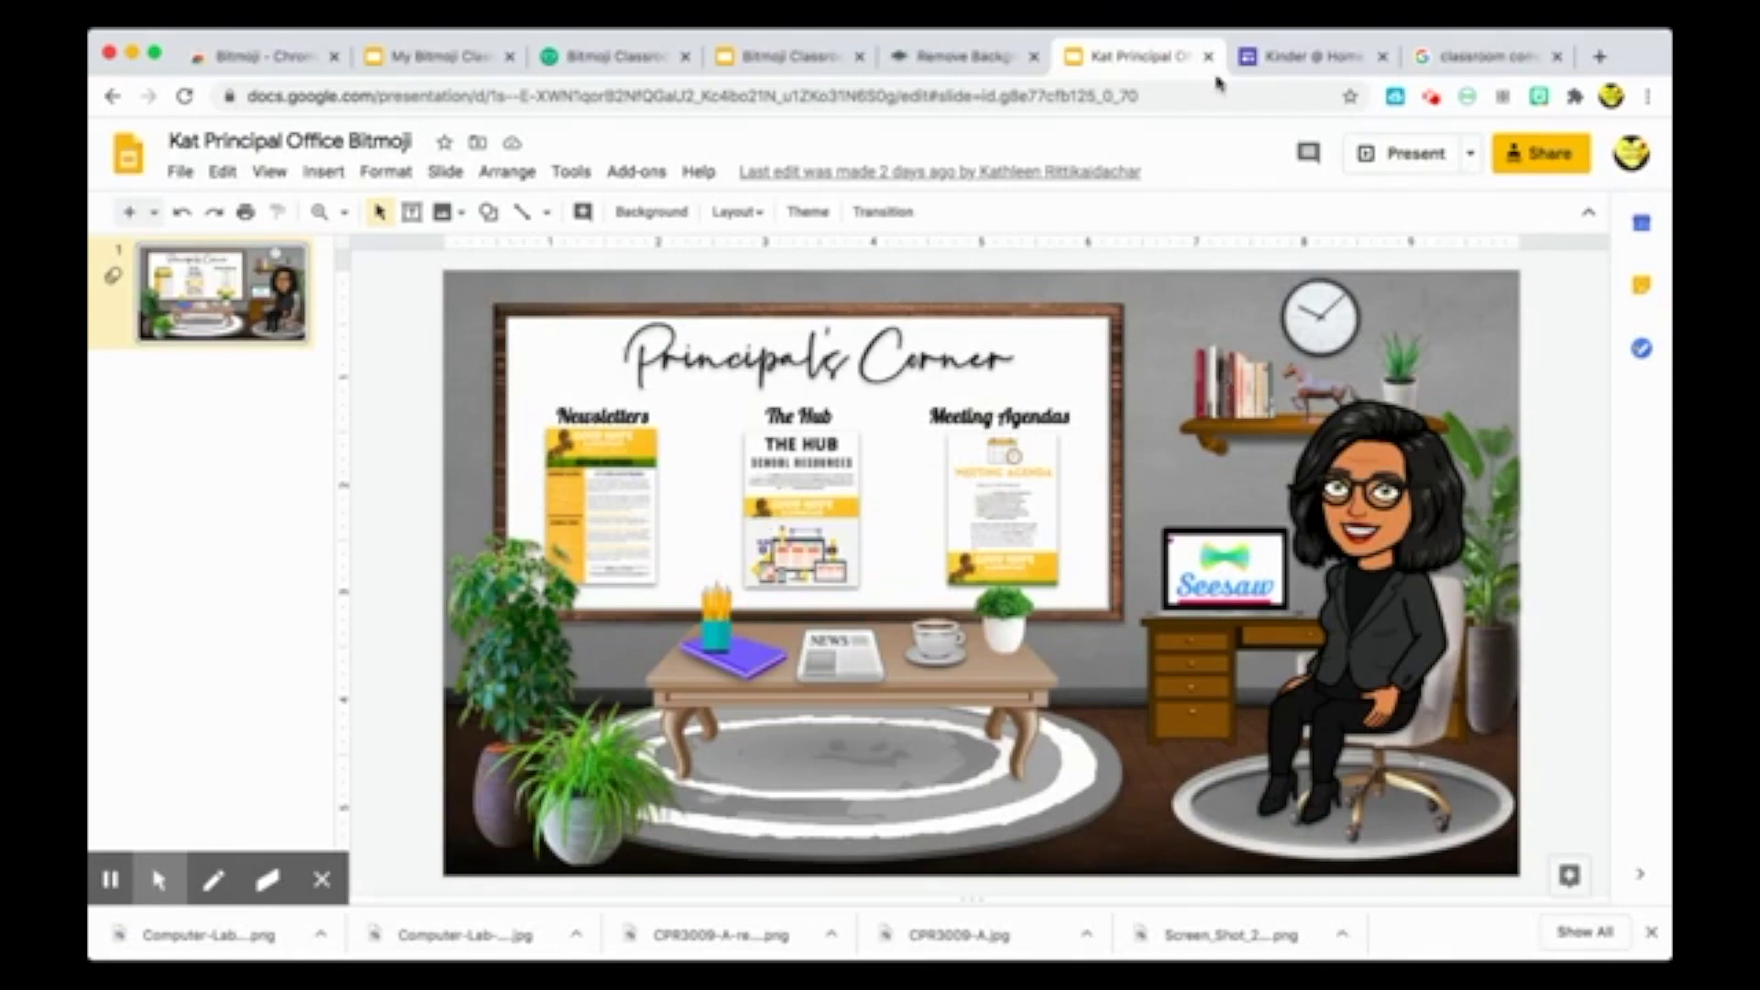
{"action": "left_click", "coordinate": [1270, 61]}
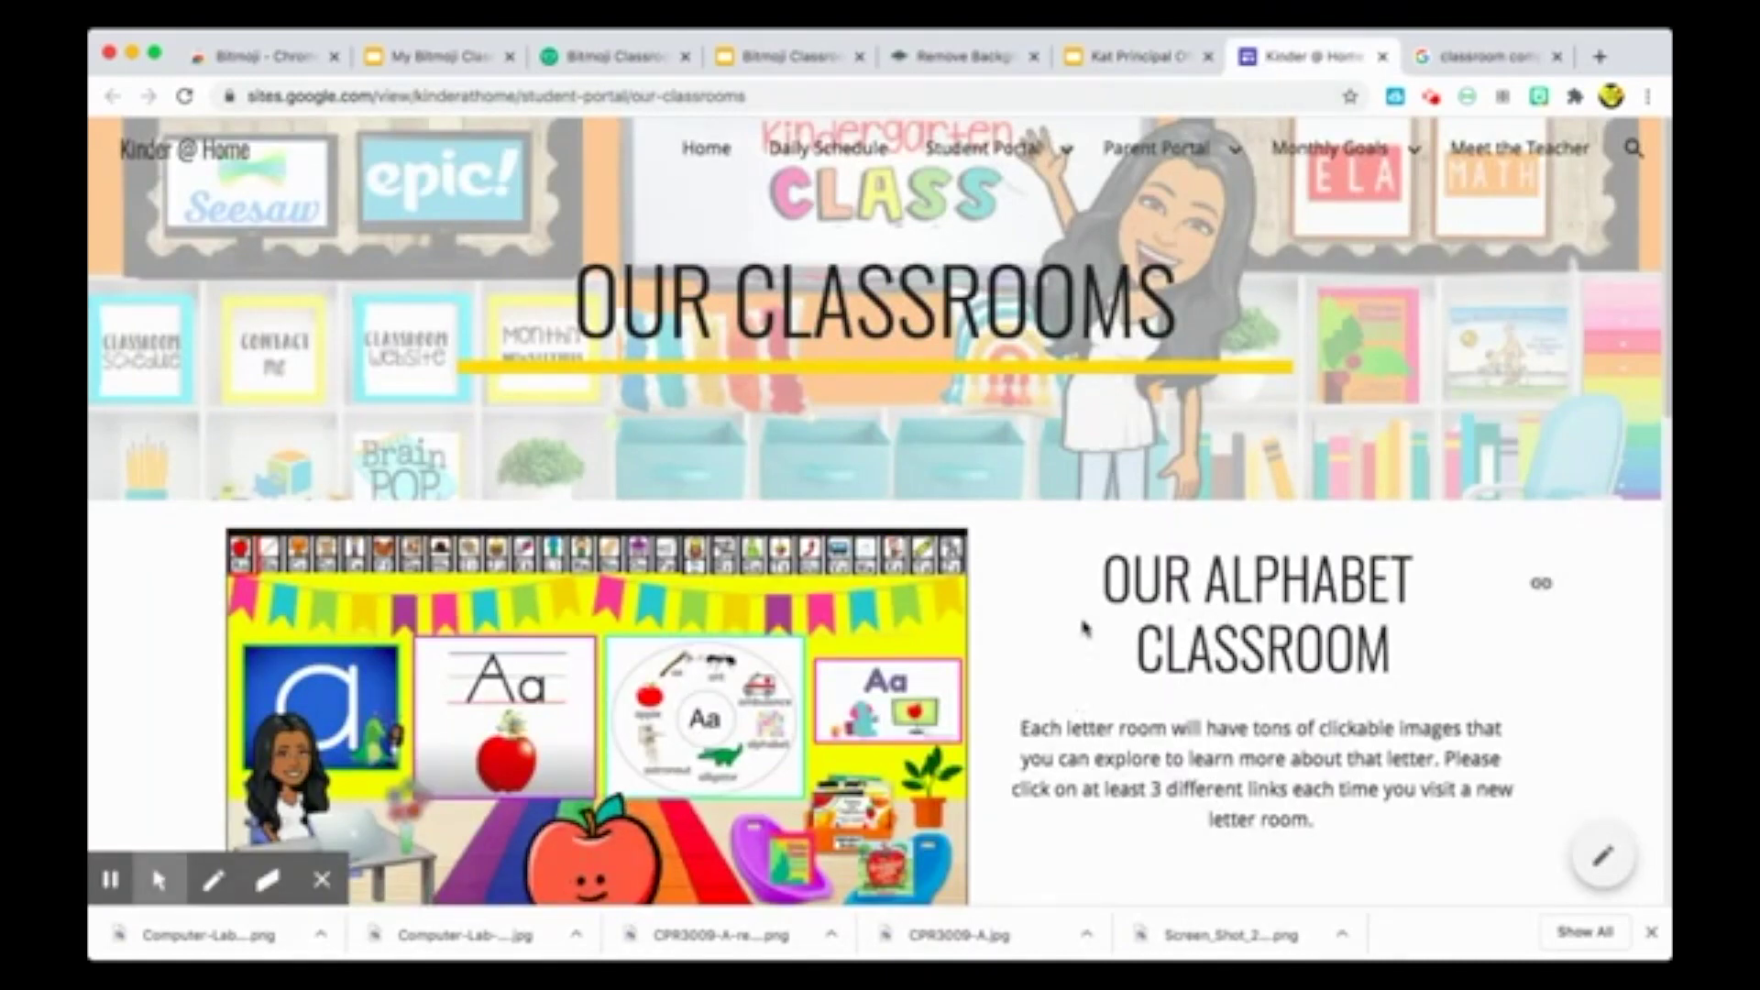
- Scroll through the Kinder @ Home Our Classrooms page
{"action": "scroll", "coordinate": [1085, 626], "scroll_direction": "down", "scroll_amount": 1}
{"action": "scroll", "coordinate": [1084, 628], "scroll_direction": "down", "scroll_amount": 1}
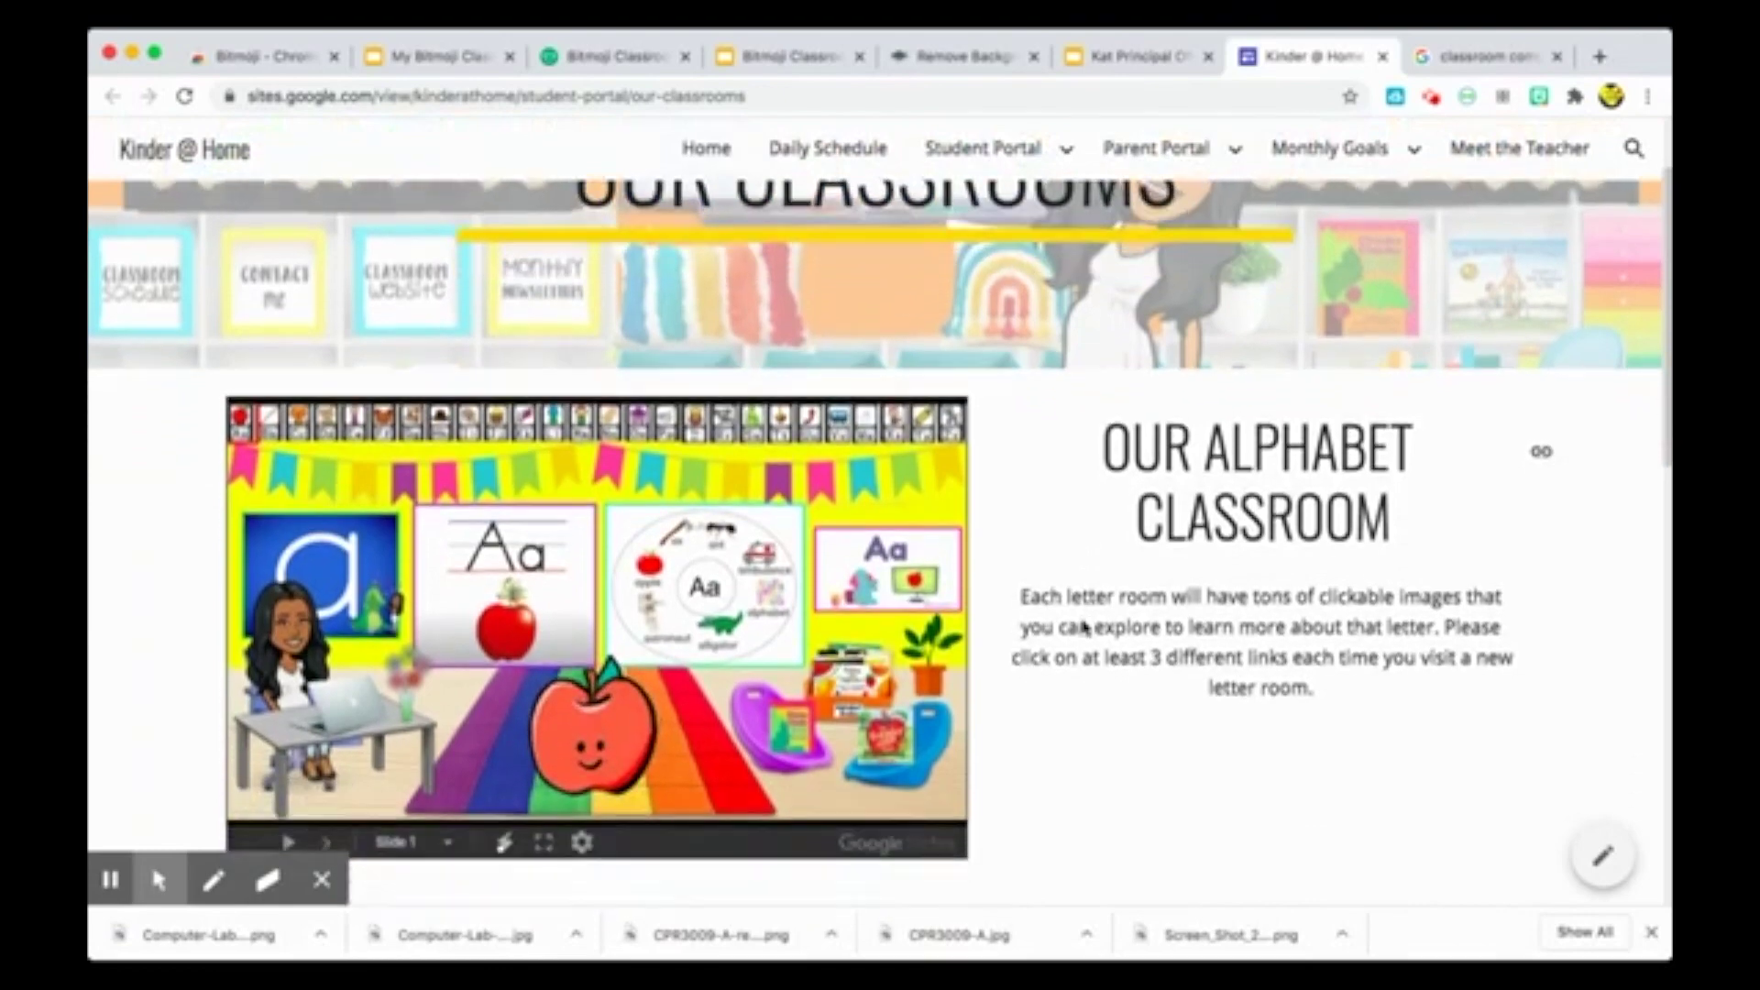
{"action": "scroll", "coordinate": [1084, 627], "scroll_direction": "down", "scroll_amount": 5}
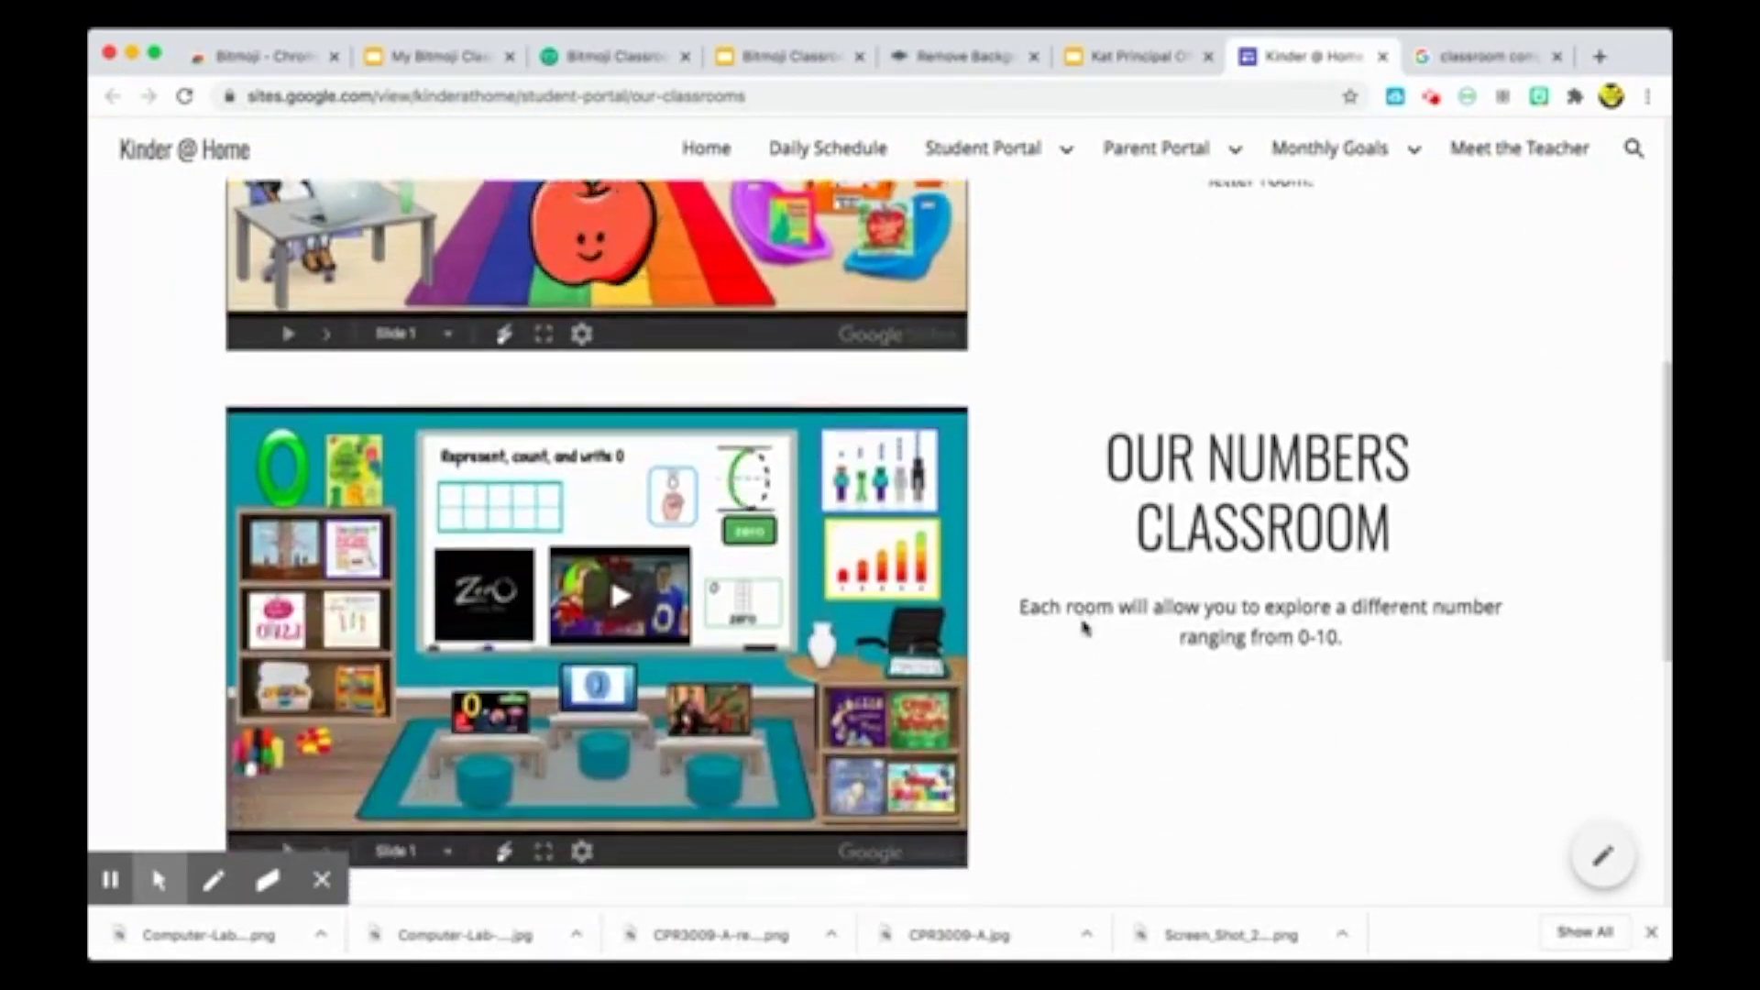
{"action": "scroll", "coordinate": [1085, 627], "scroll_direction": "down", "scroll_amount": 6}
{"action": "scroll", "coordinate": [1085, 626], "scroll_direction": "up", "scroll_amount": 5}
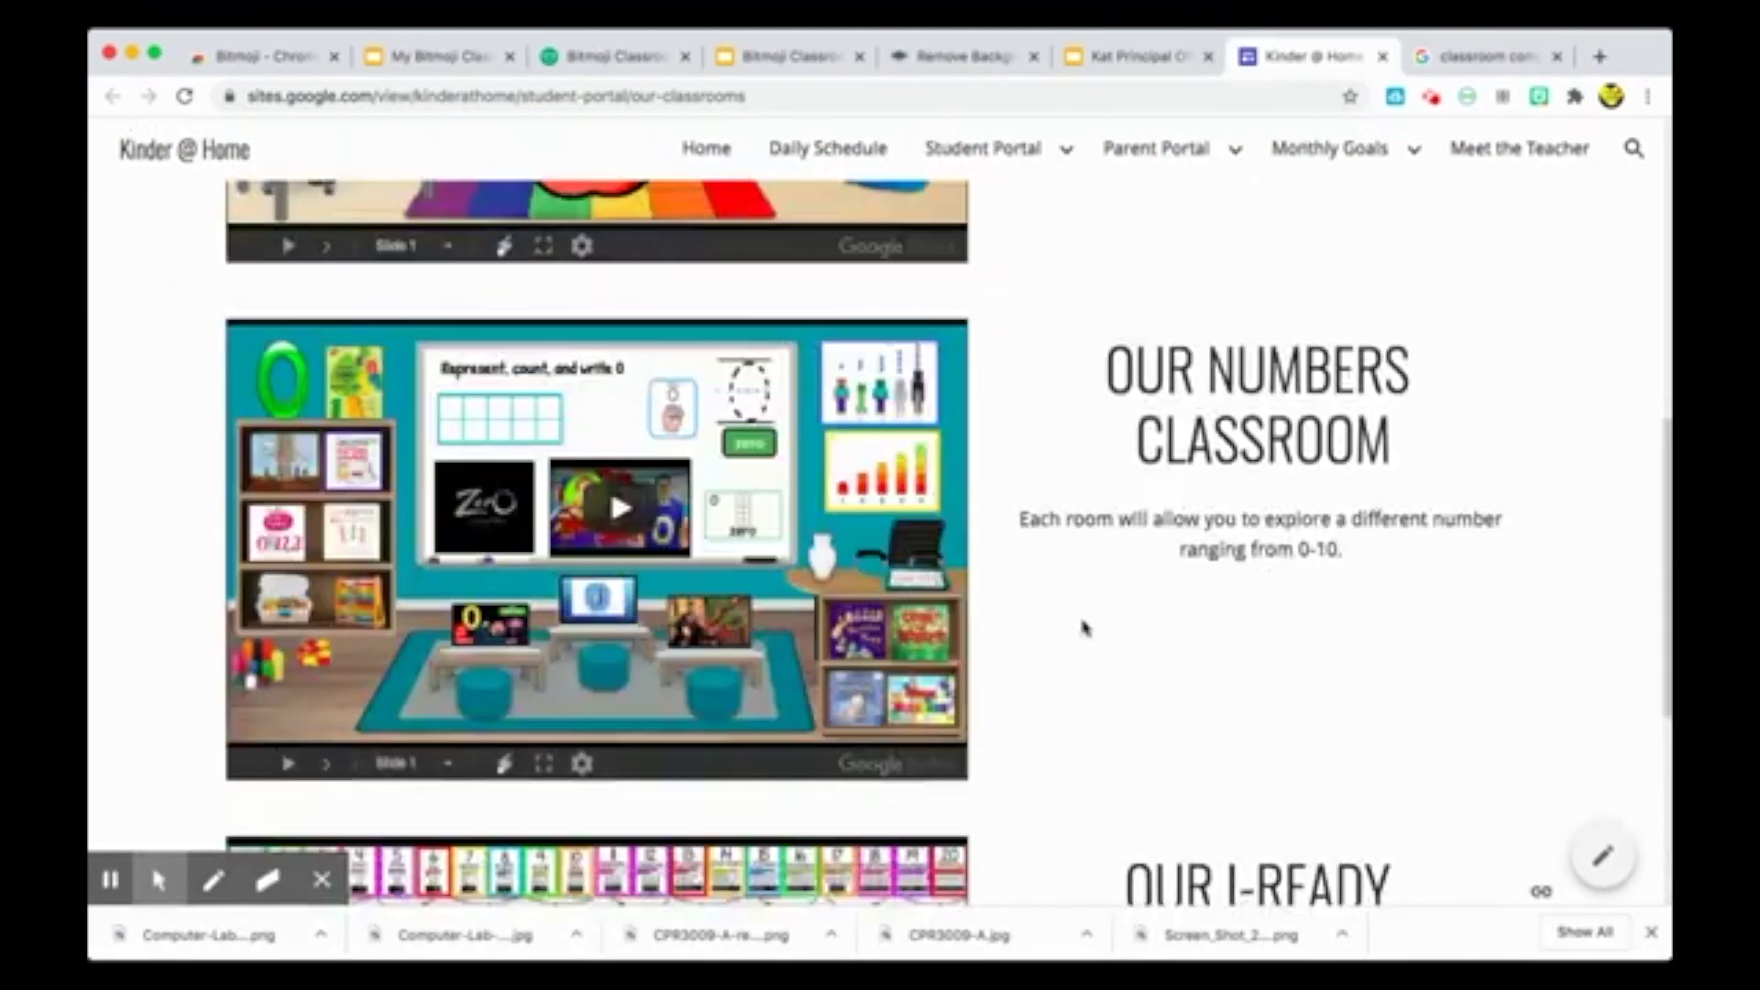
{"action": "scroll", "coordinate": [1085, 628], "scroll_direction": "up", "scroll_amount": 7}
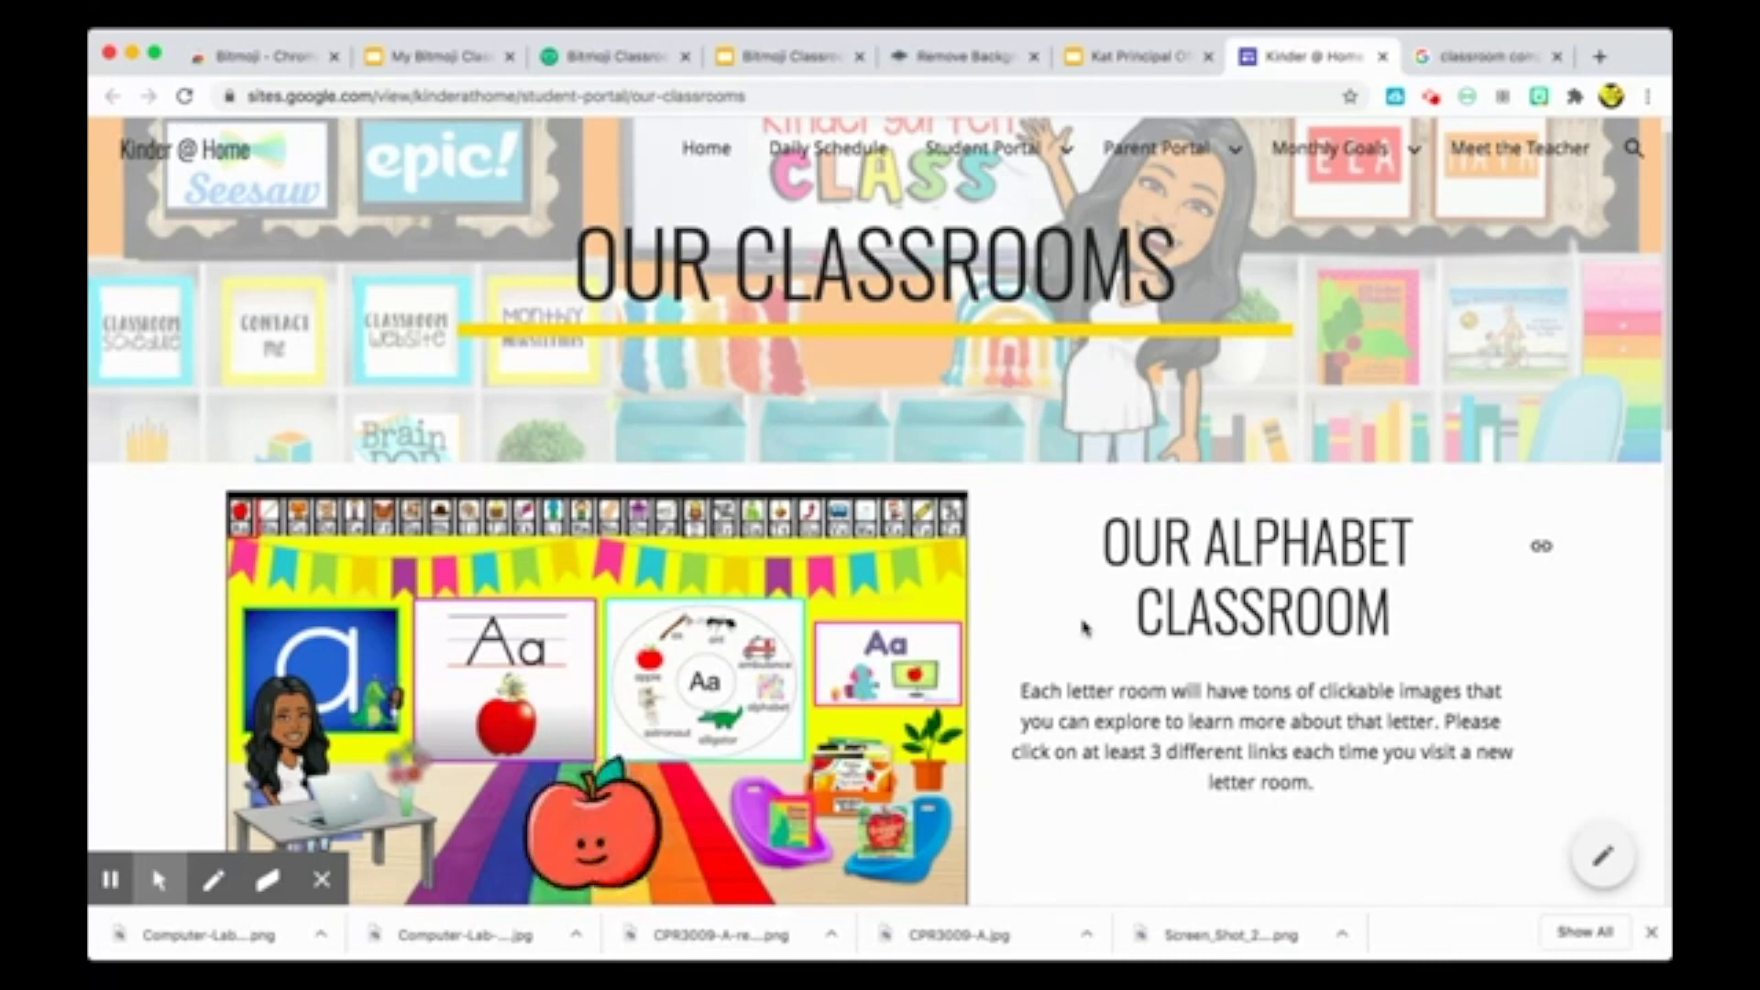
{"action": "scroll", "coordinate": [1084, 628], "scroll_direction": "down", "scroll_amount": 2}
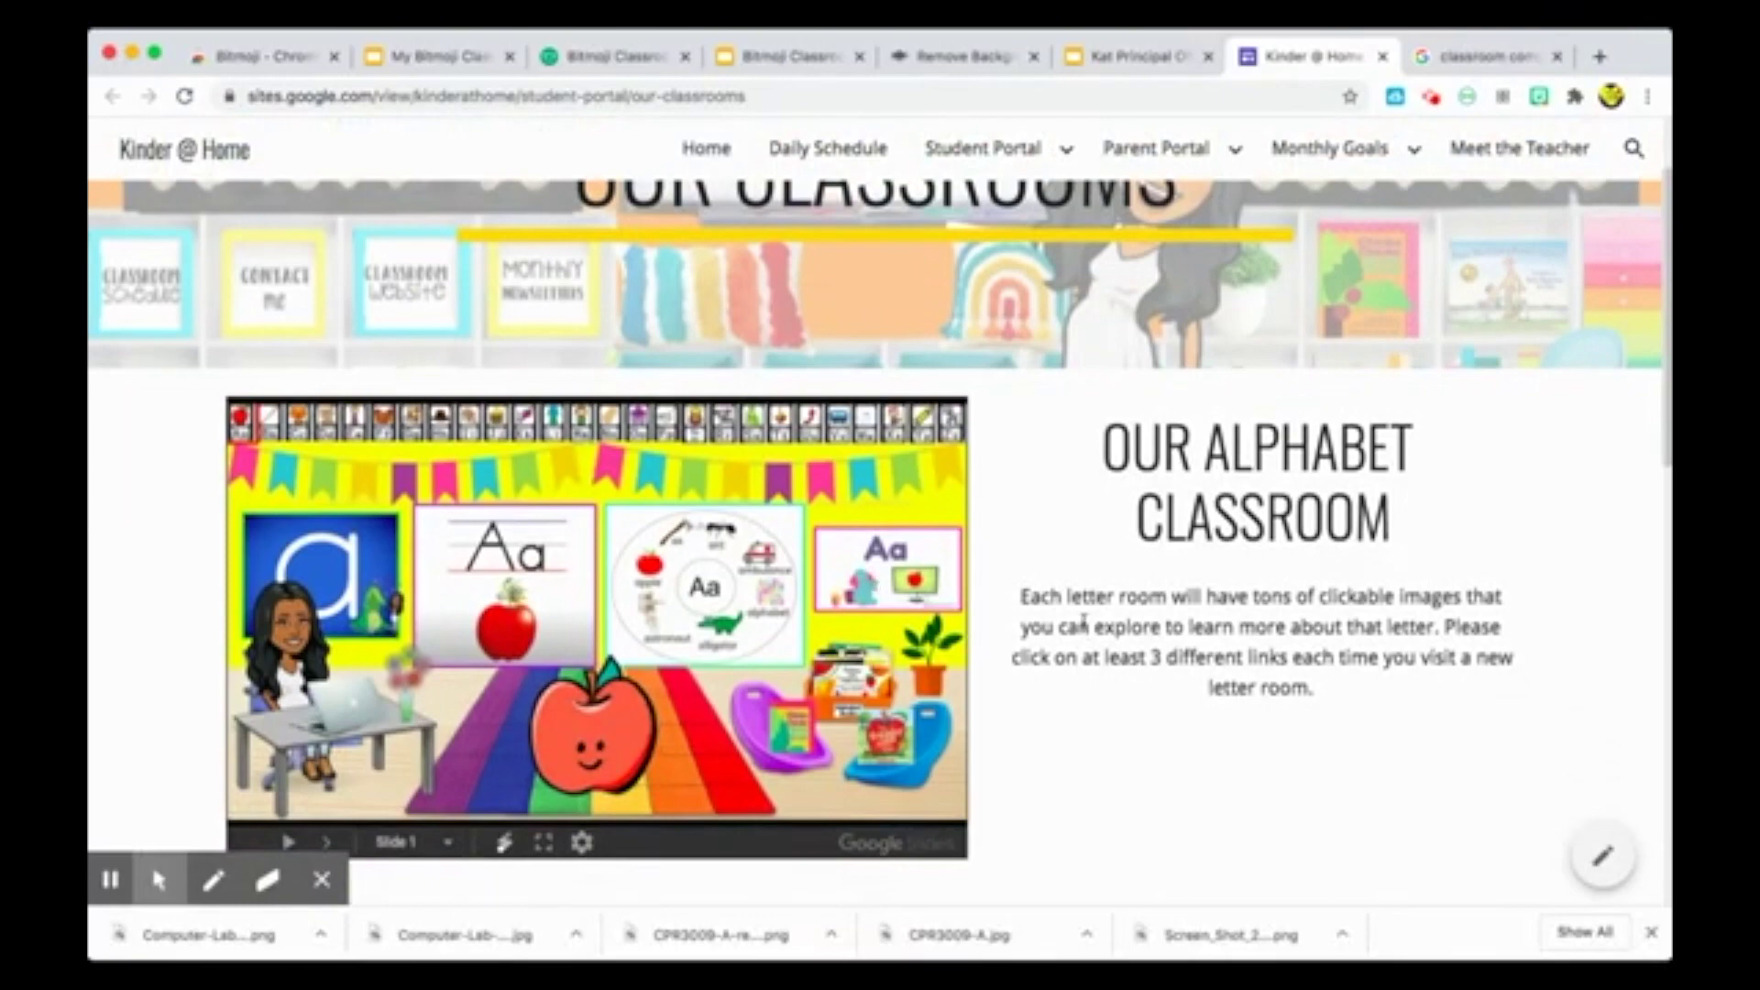
{"action": "scroll", "coordinate": [984, 529], "scroll_direction": "down", "scroll_amount": 3}
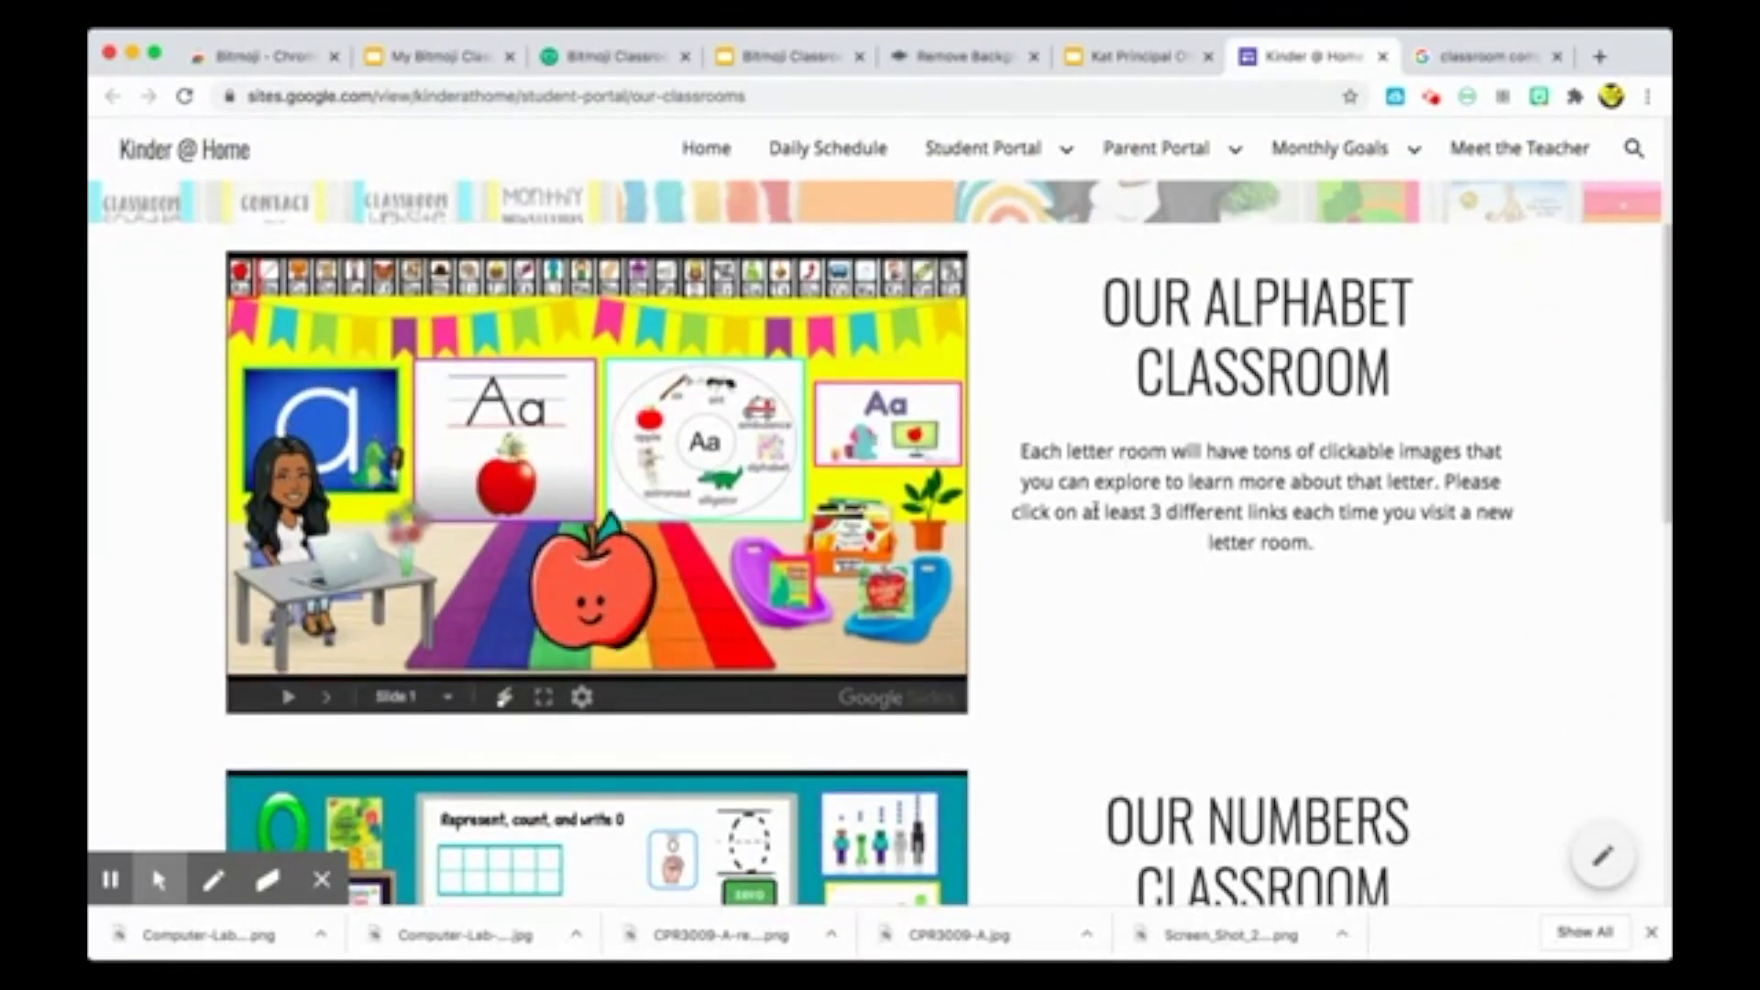
{"action": "scroll", "coordinate": [1096, 512], "scroll_direction": "down", "scroll_amount": 5}
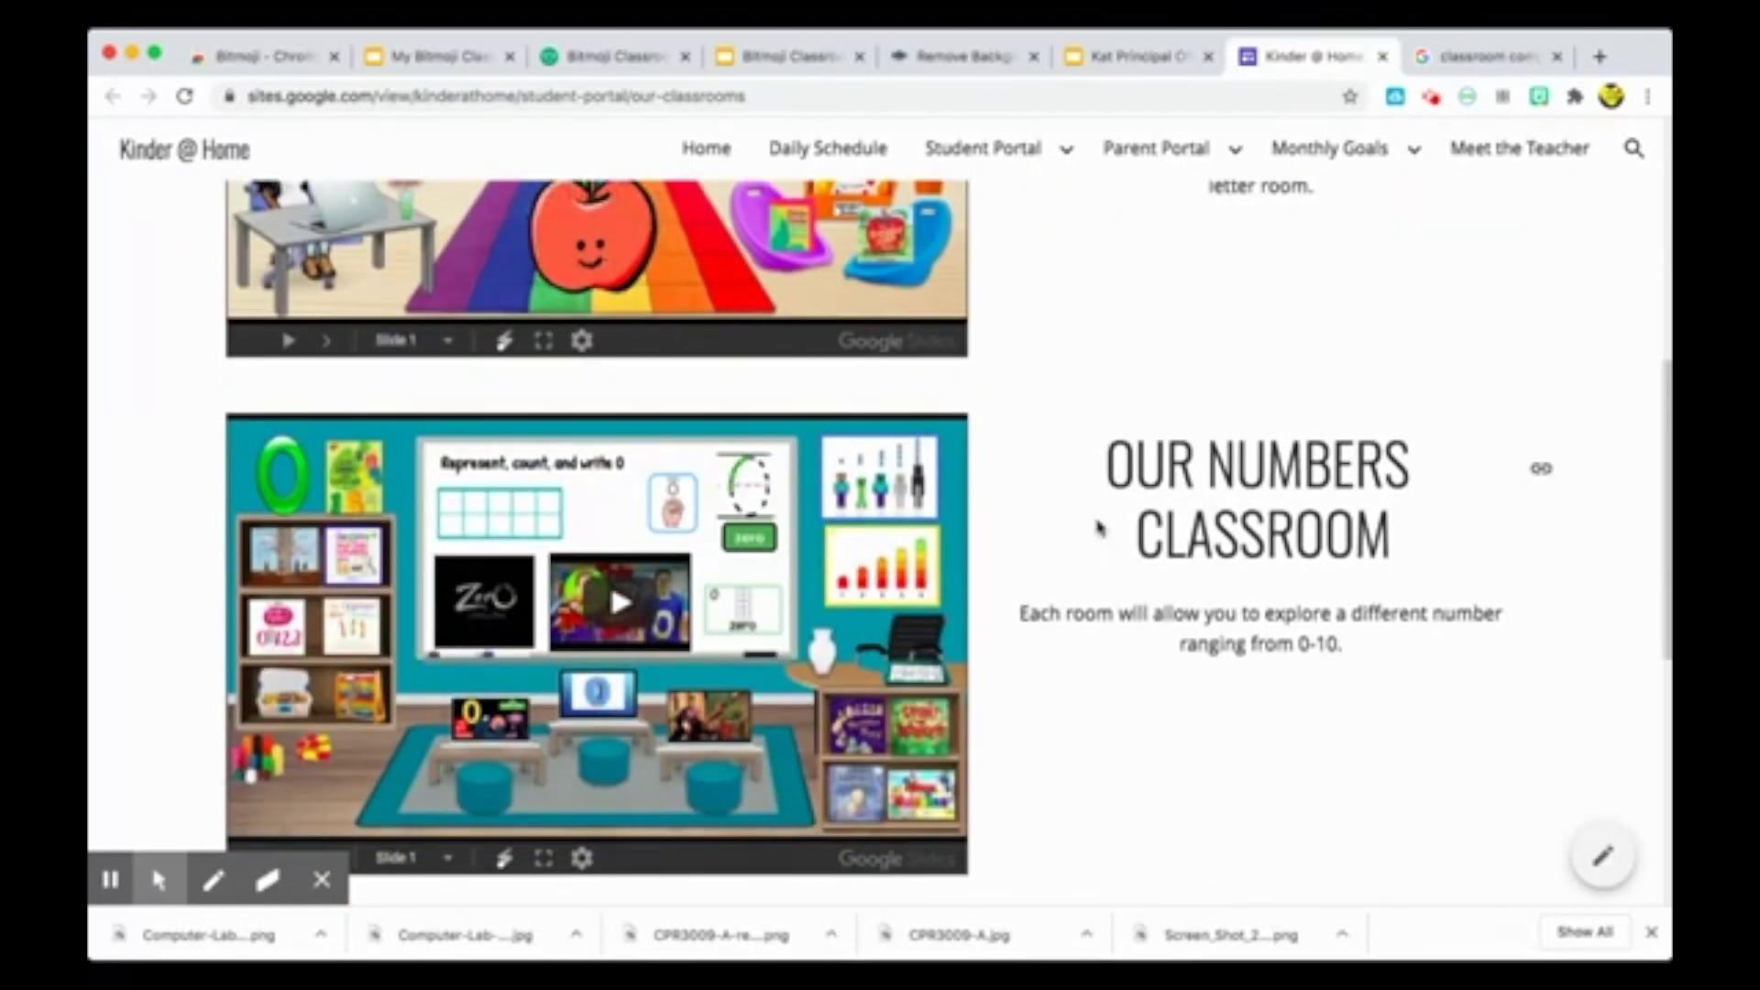
{"action": "scroll", "coordinate": [1101, 532], "scroll_direction": "down", "scroll_amount": 9}
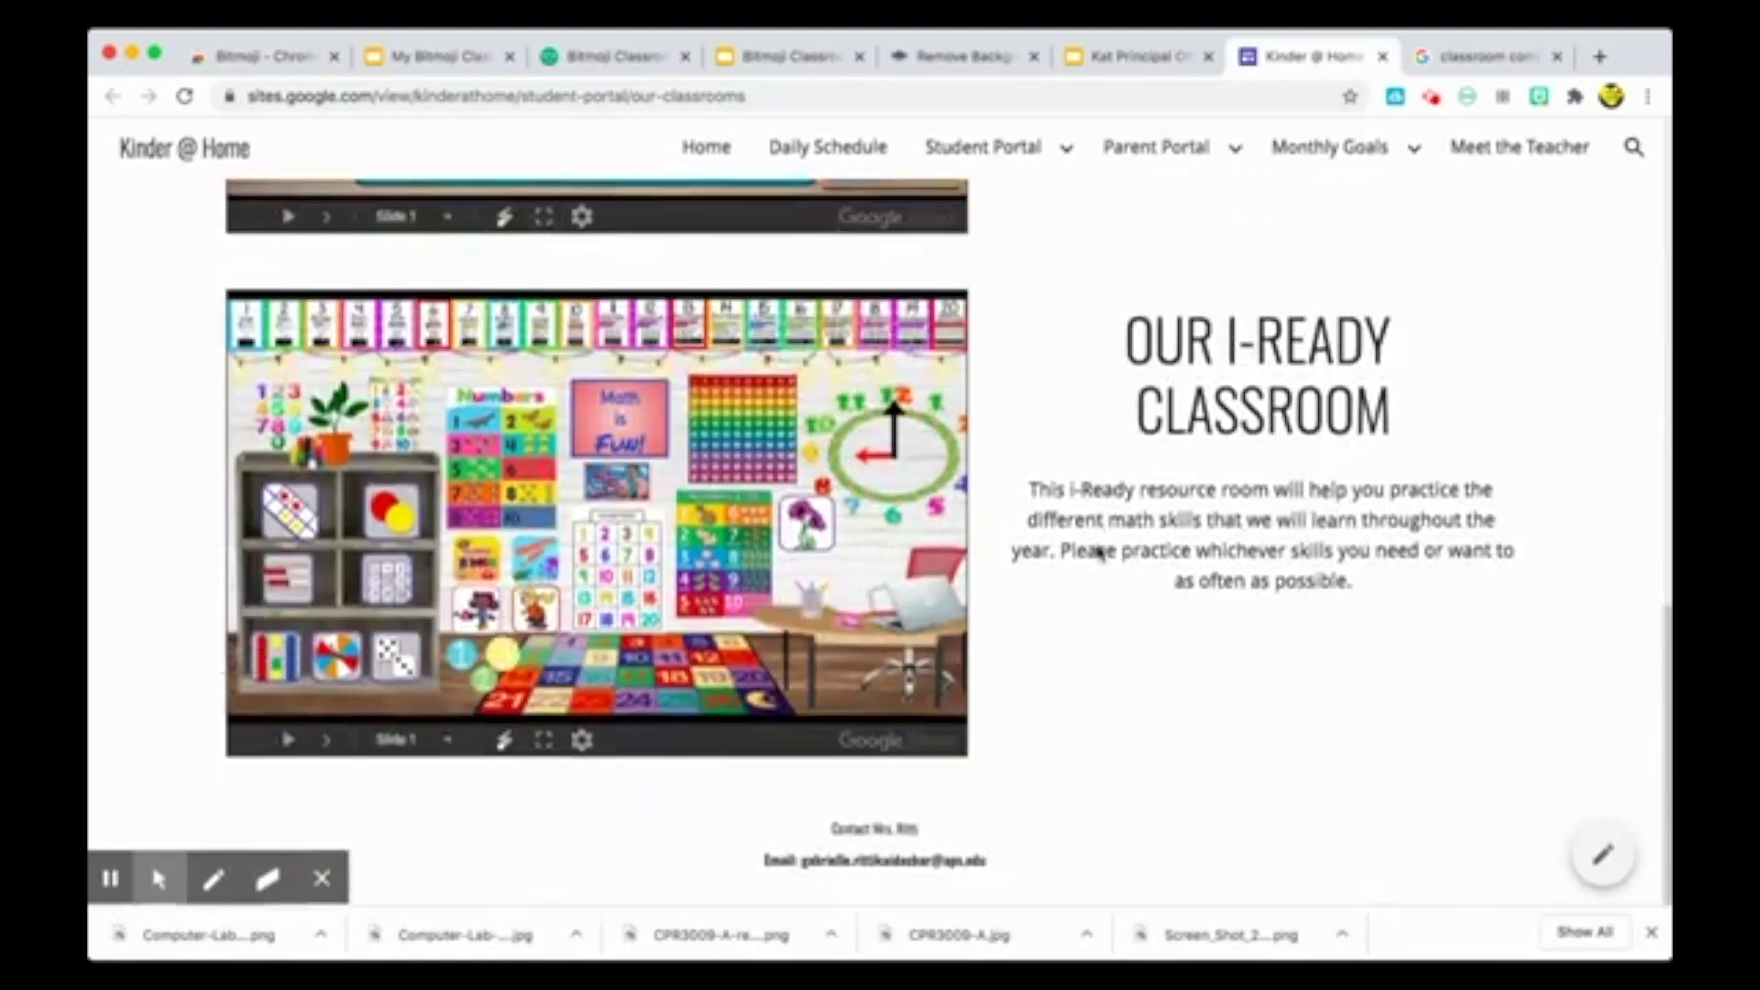
{"action": "scroll", "coordinate": [1100, 550], "scroll_direction": "up", "scroll_amount": 8}
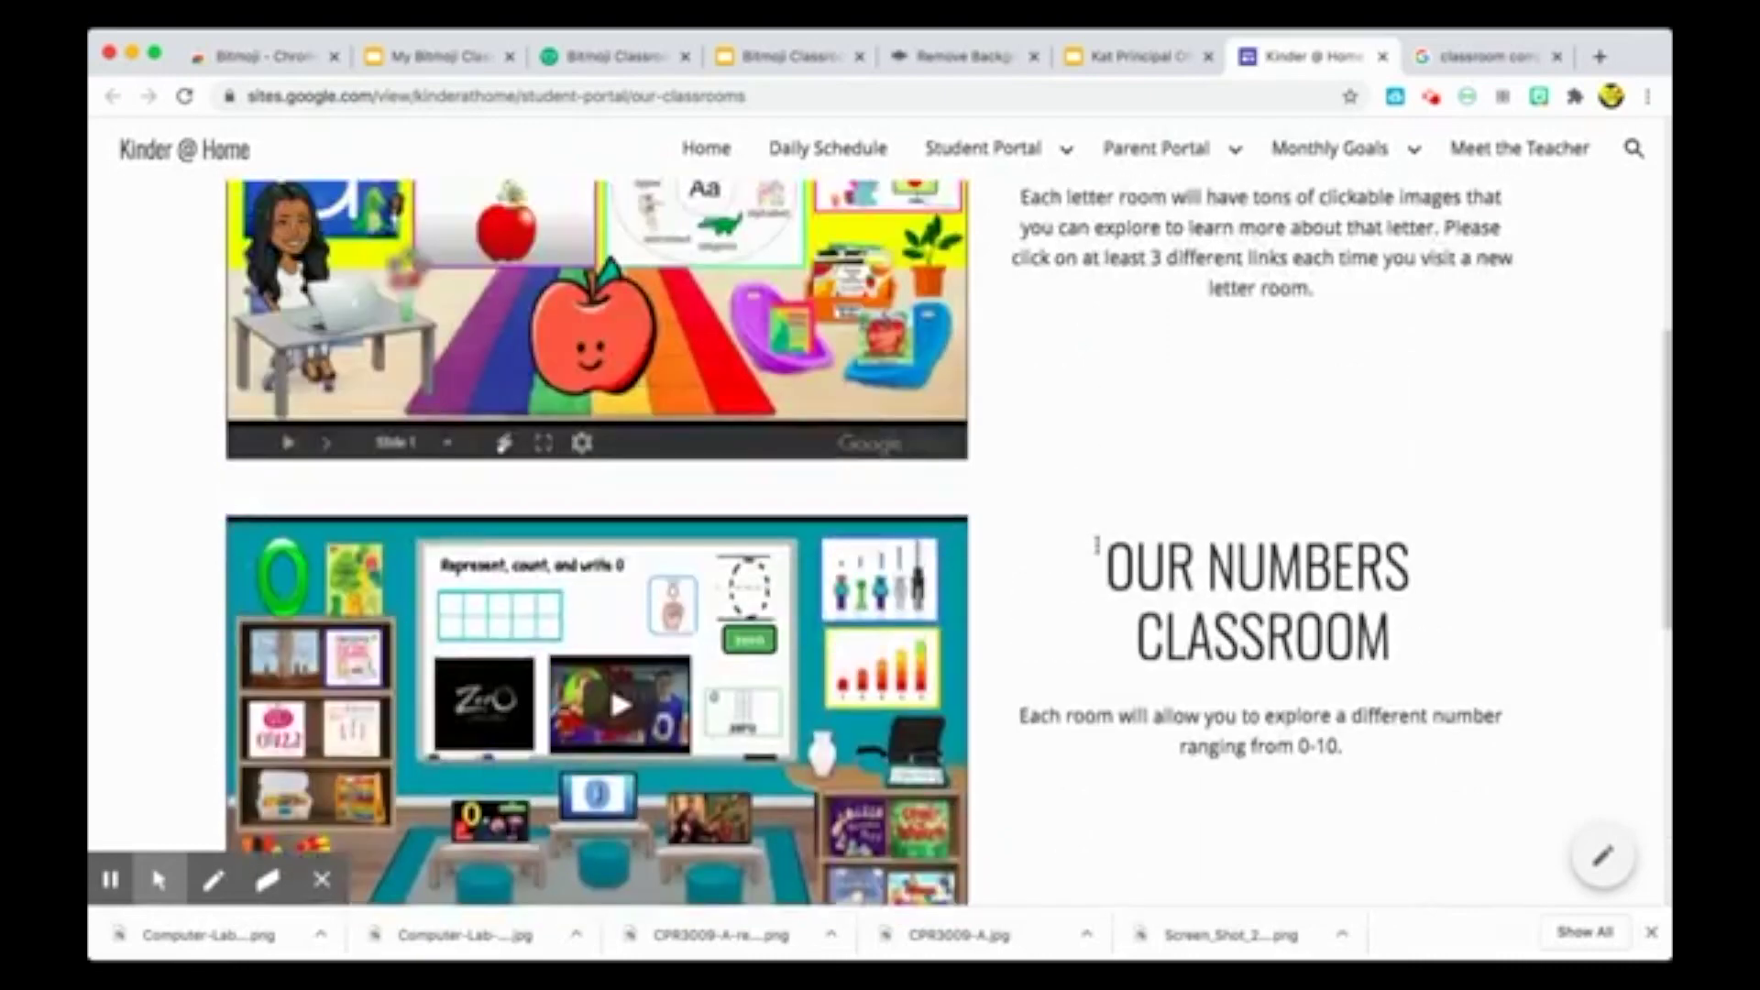
{"action": "scroll", "coordinate": [1097, 546], "scroll_direction": "up", "scroll_amount": 5}
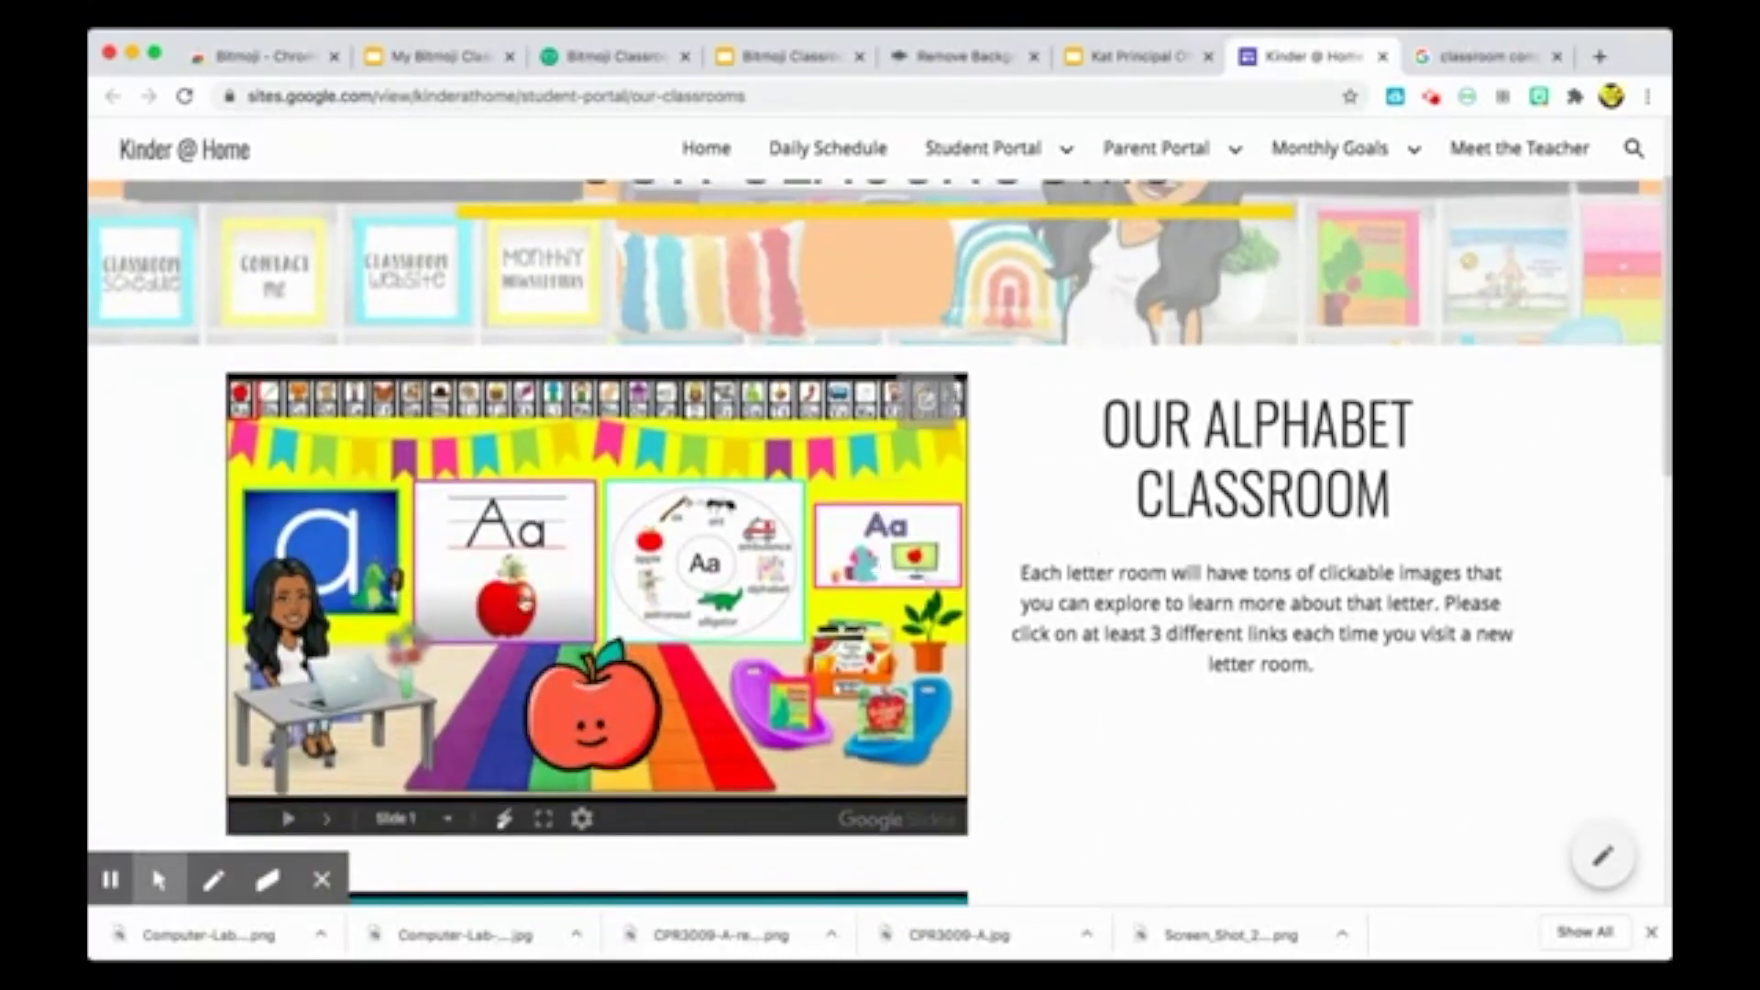
- Advance the embedded alphabet classroom to the letter C room, then return to My Bitmoji Classroom
{"action": "left_click", "coordinate": [328, 818]}
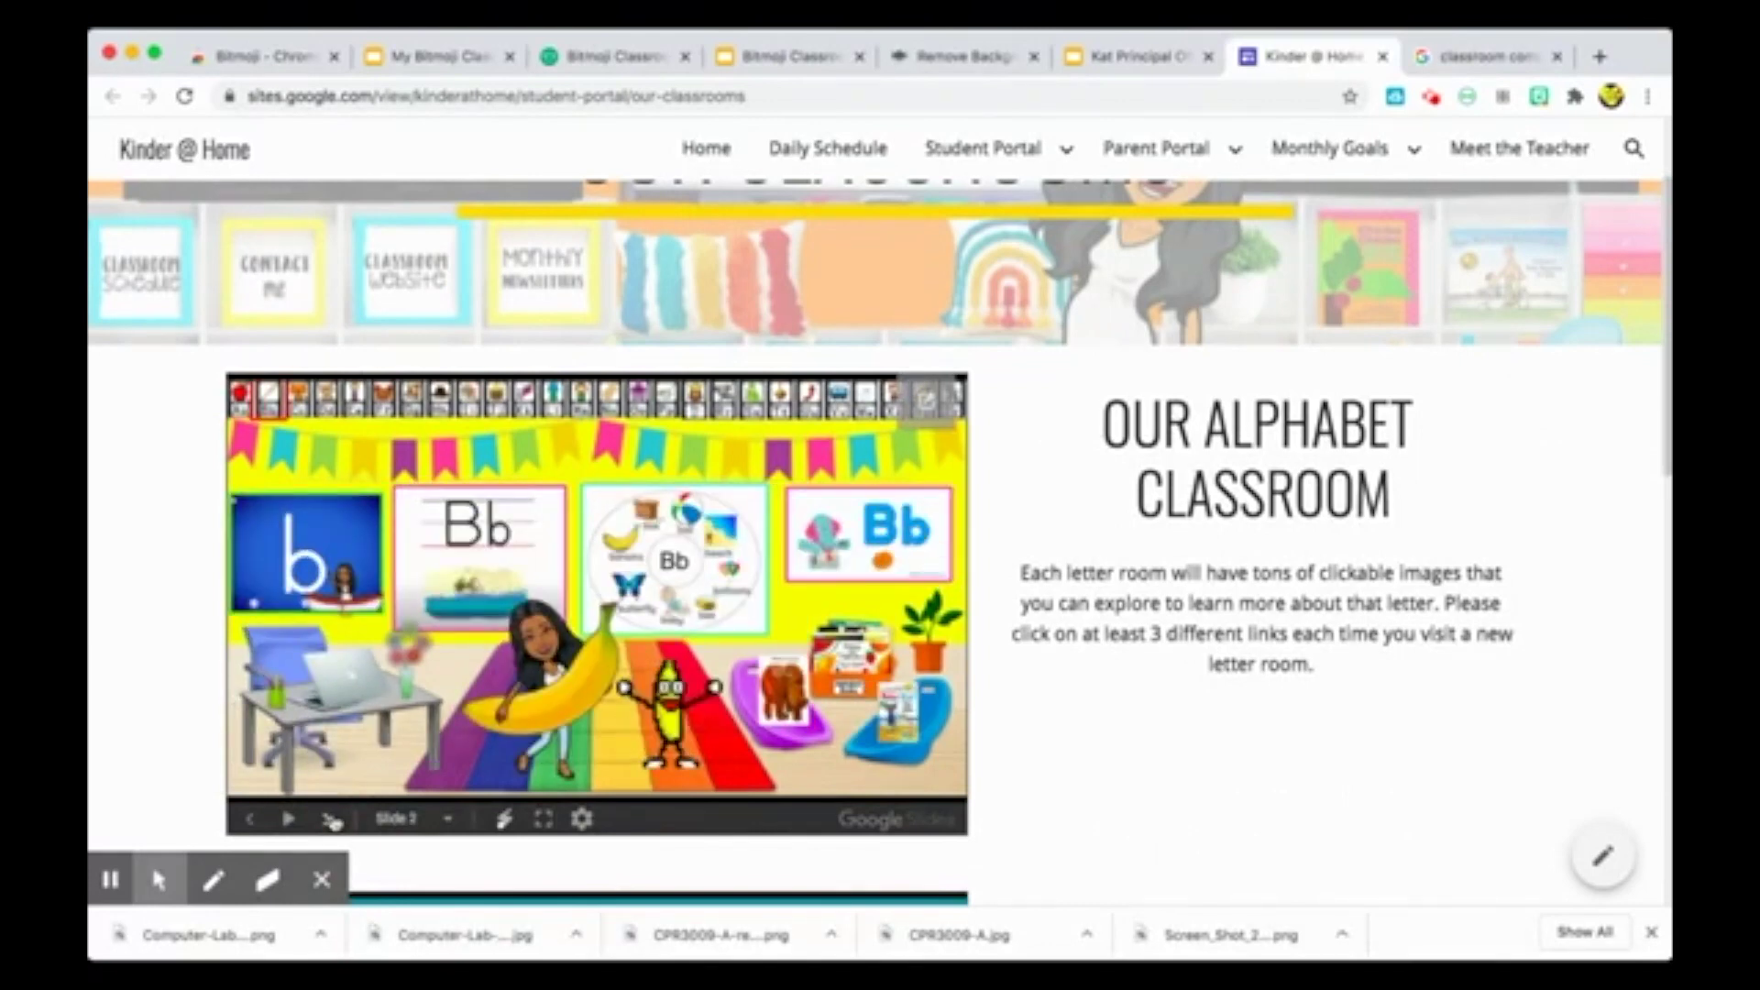
{"action": "left_click", "coordinate": [329, 819]}
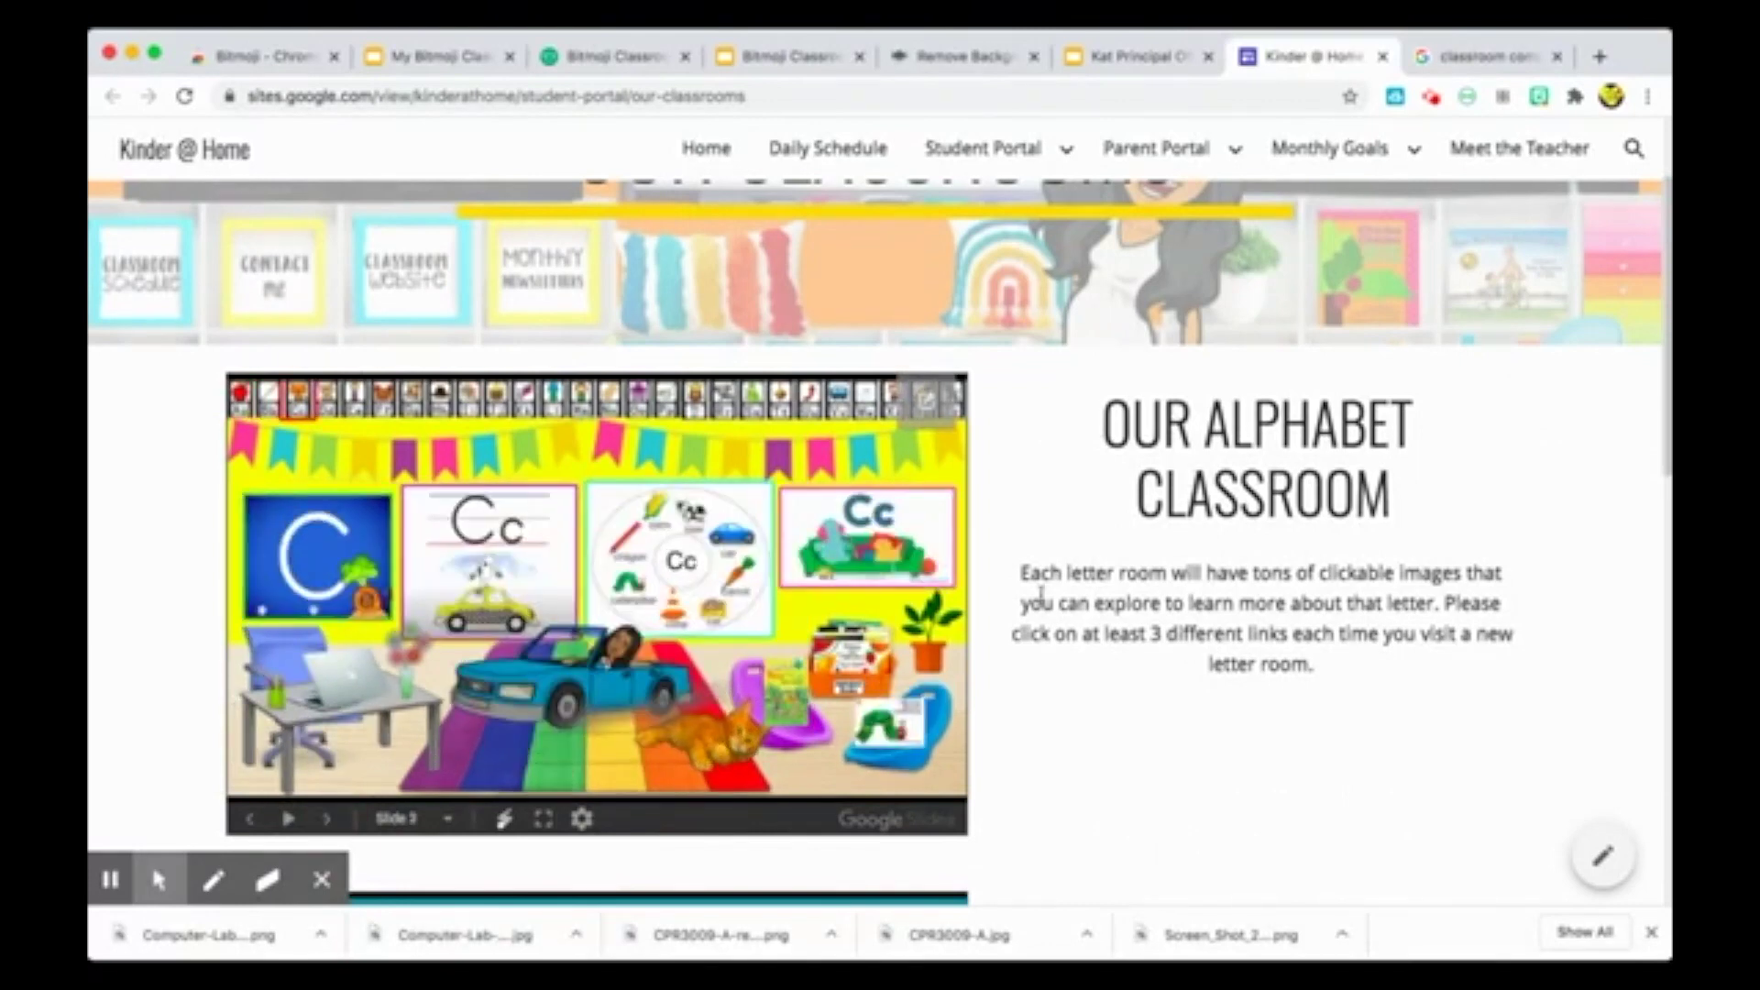
{"action": "scroll", "coordinate": [1042, 596], "scroll_direction": "up", "scroll_amount": 1}
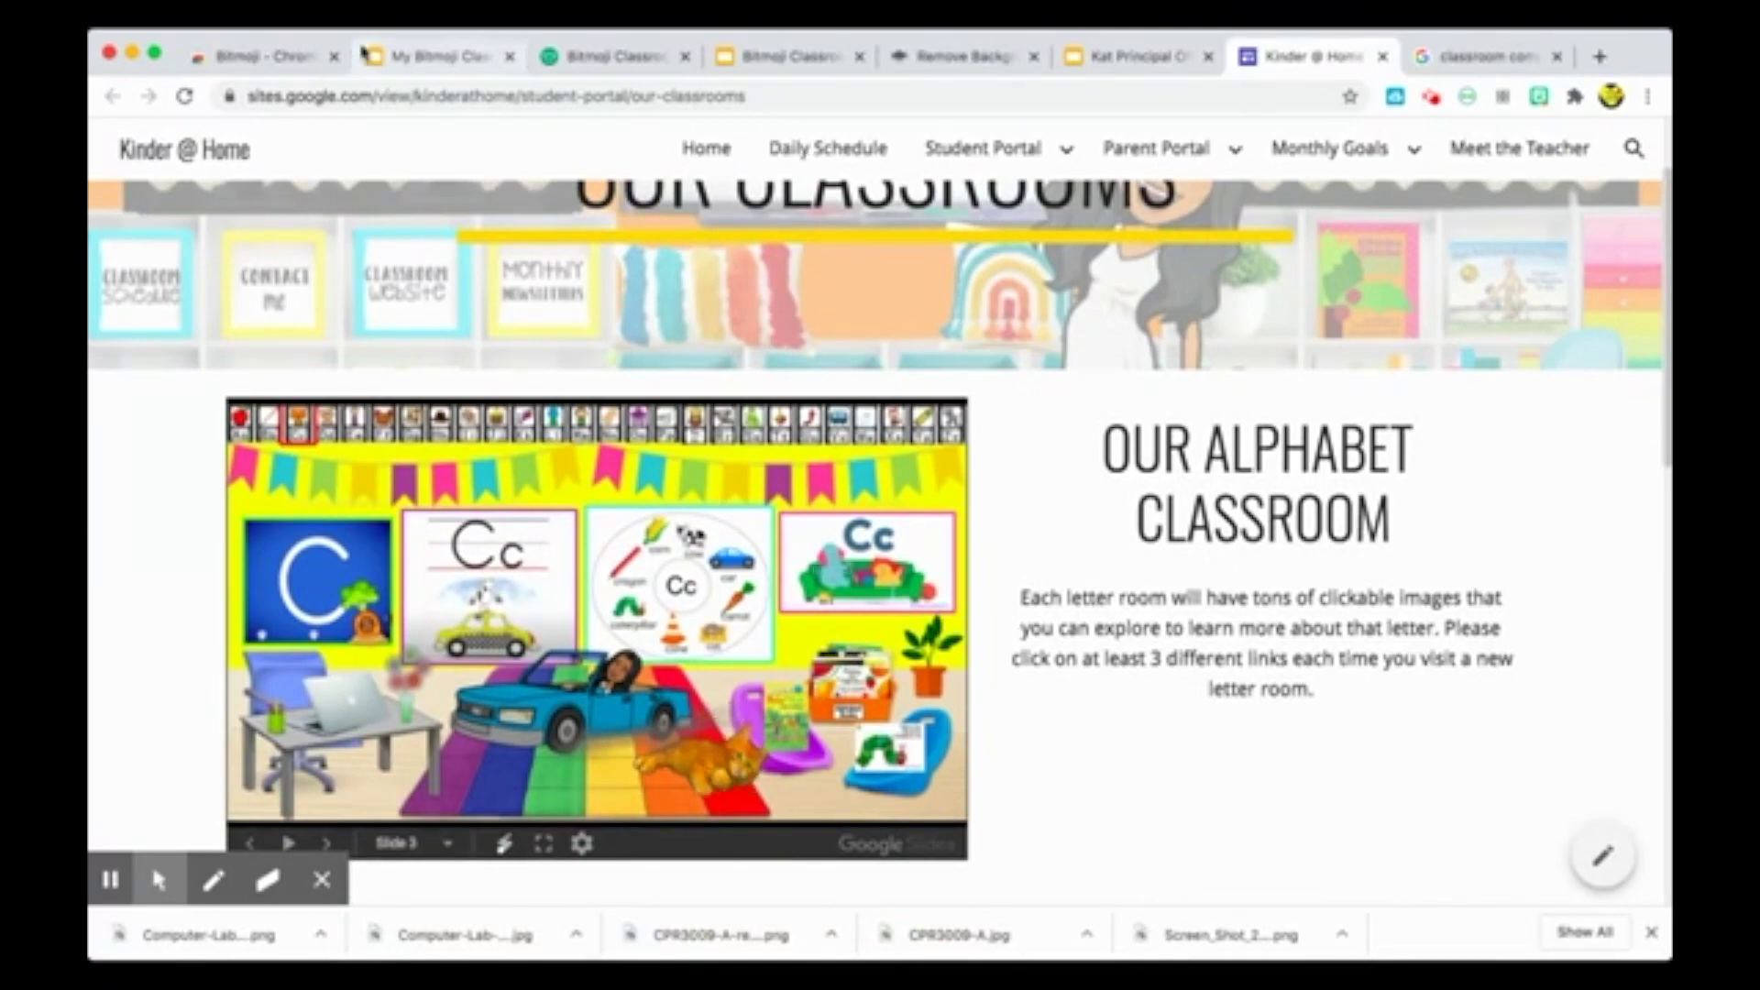
{"action": "left_click", "coordinate": [404, 57]}
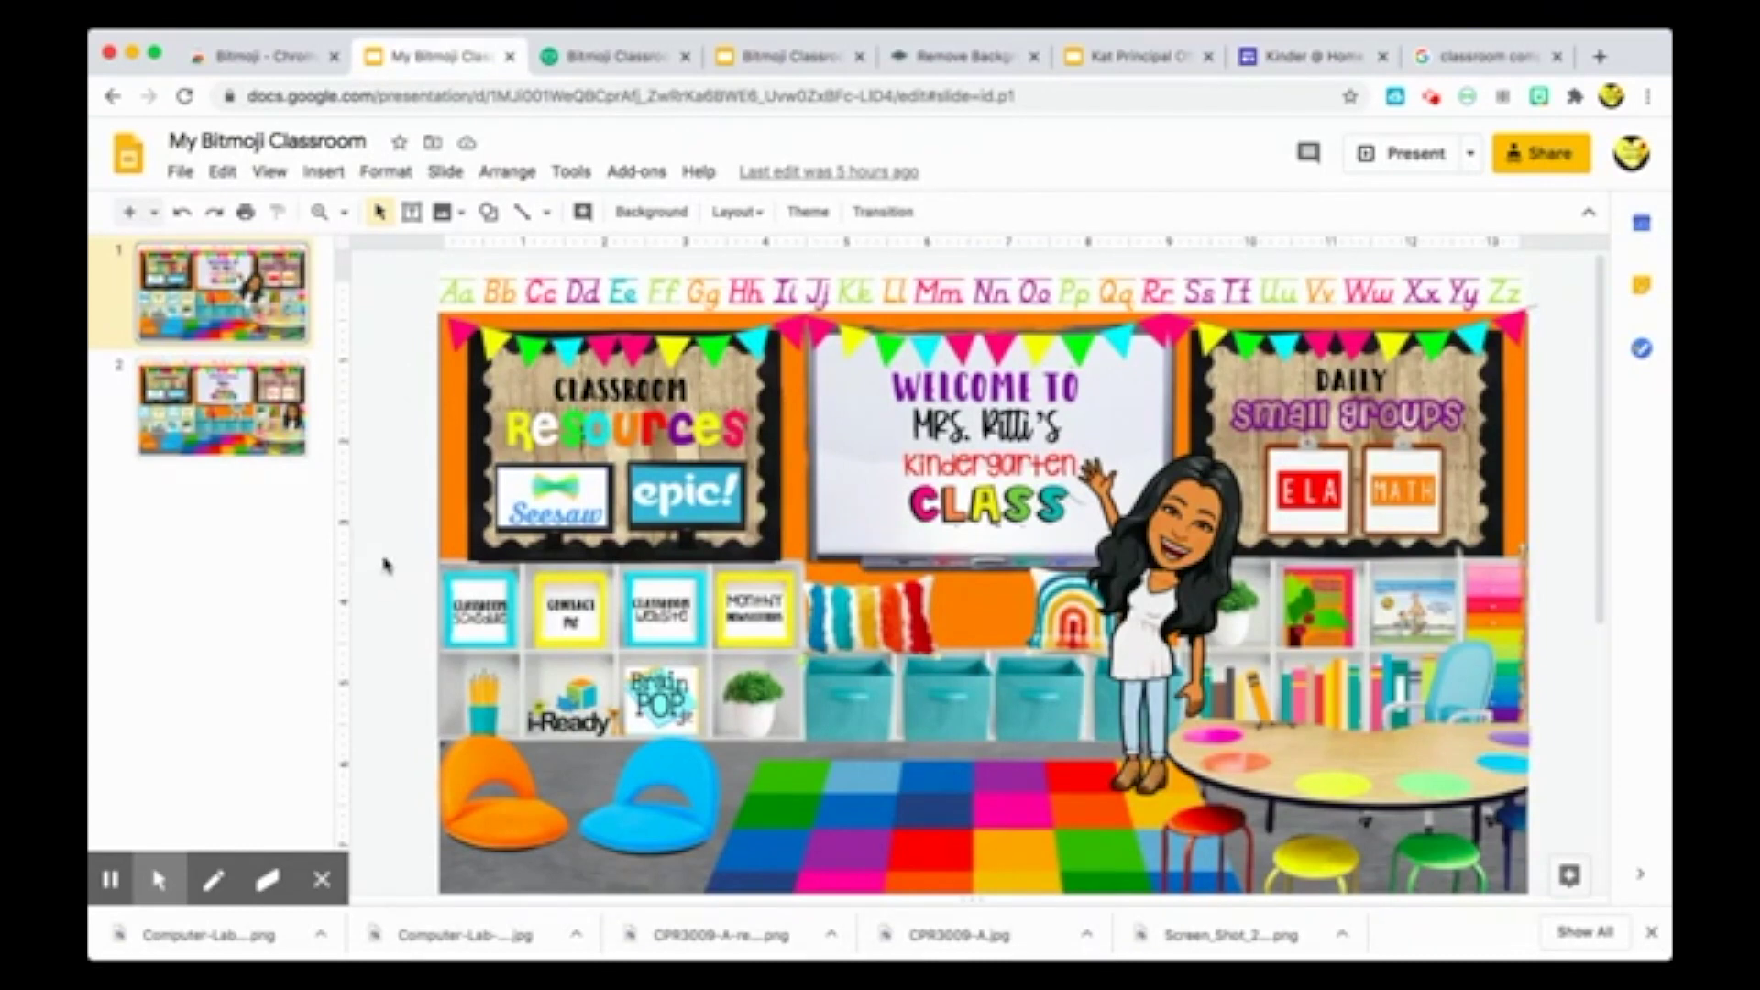
- Switch back to the Bitmoji Classroom Tutorial presentation's computer-lab slide
{"action": "left_click", "coordinate": [763, 62]}
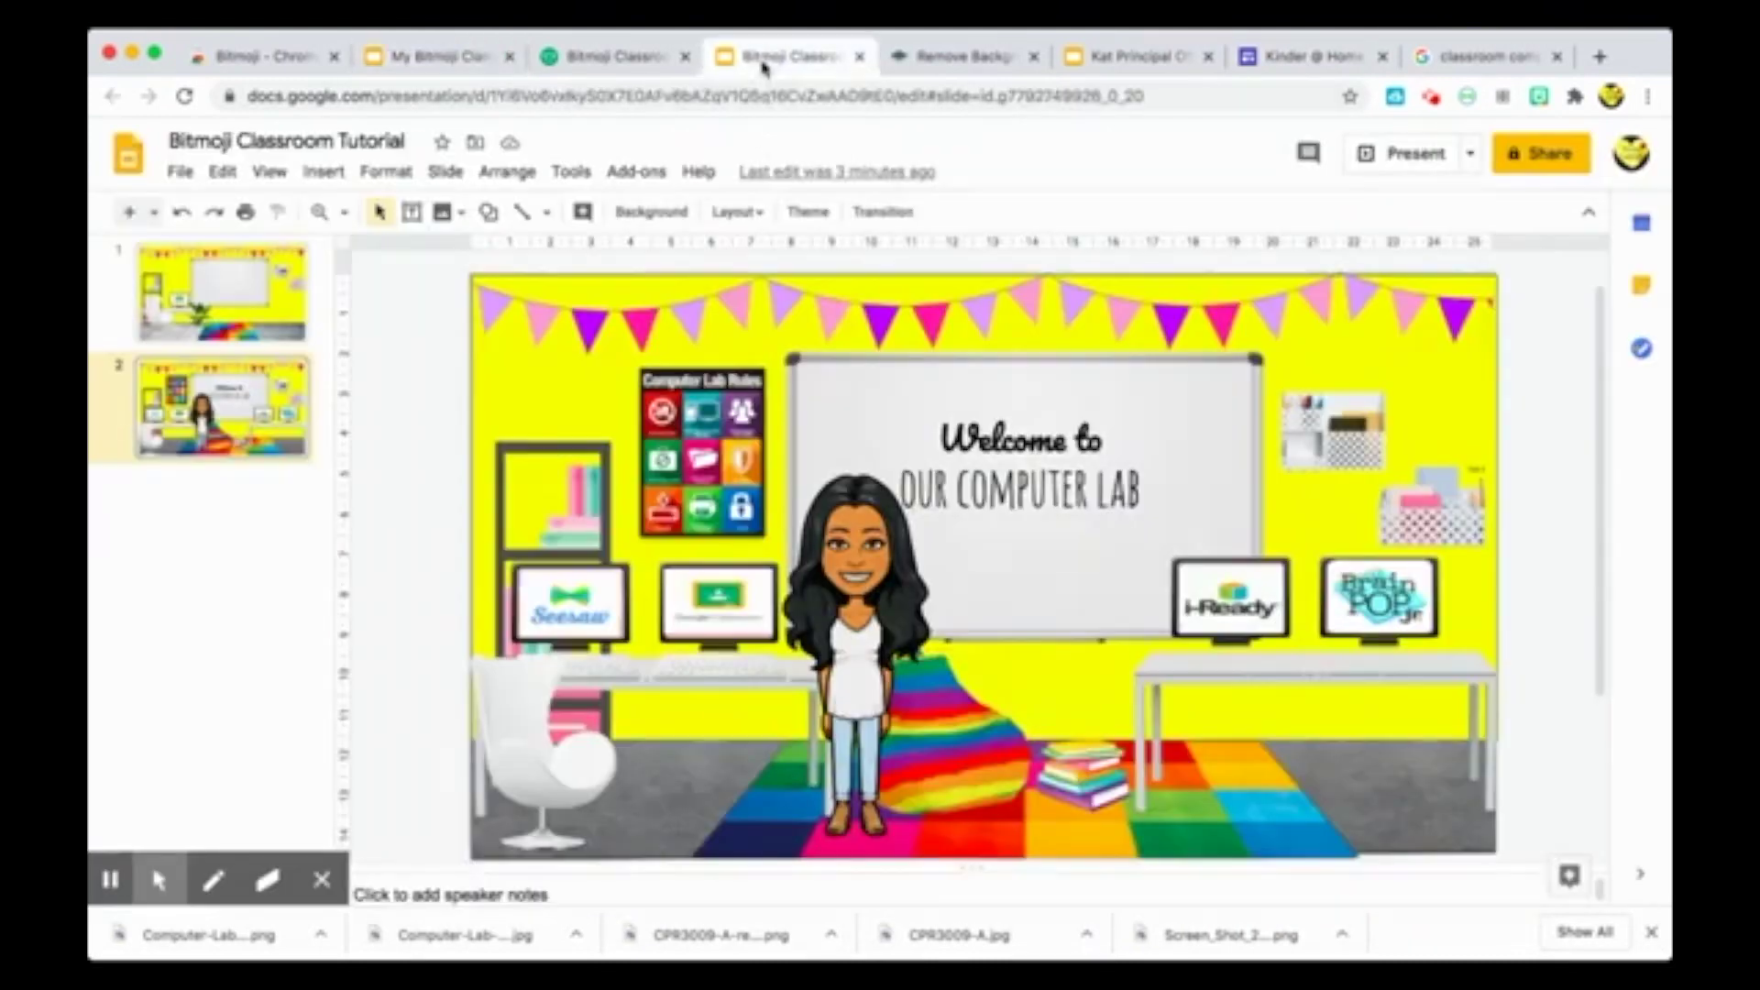